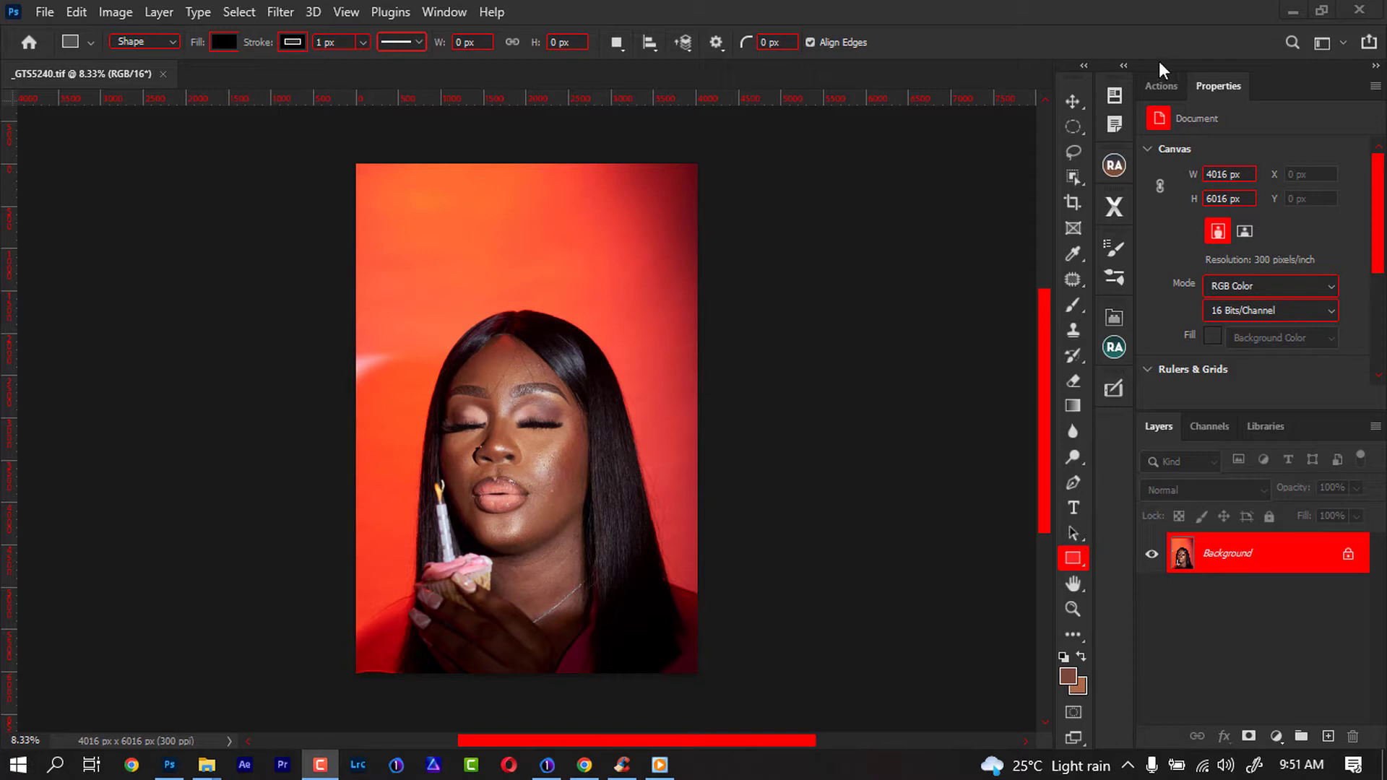
Step: Run the Beauty Retouch frequency separation via Gaussian Blur, accepting a blur radius of 6.4 pixels
{"action": "left_click", "coordinate": [1163, 86]}
{"action": "mouse_move", "coordinate": [1378, 136]}
{"action": "left_mouse_down"}
{"action": "mouse_move", "coordinate": [1379, 381]}
{"action": "mouse_move", "coordinate": [1373, 131]}
{"action": "left_mouse_up"}
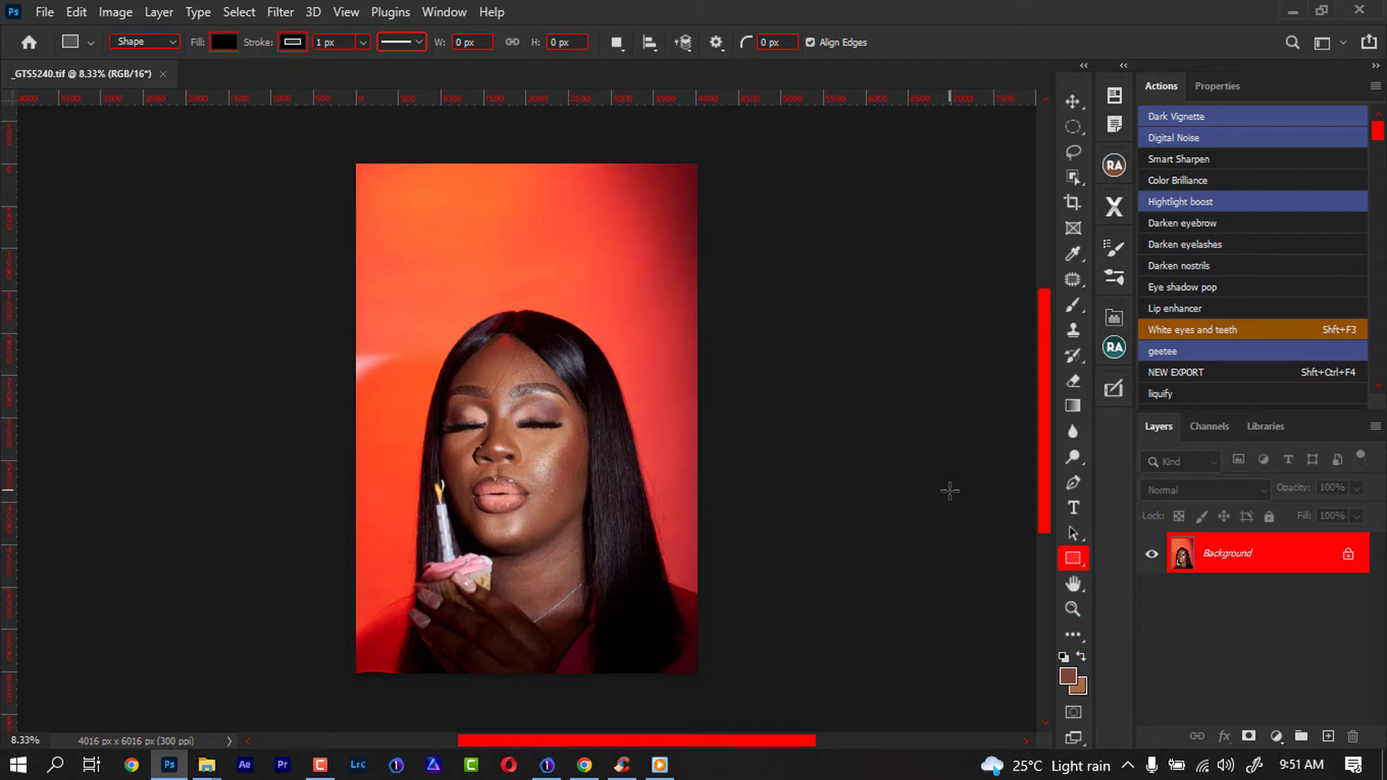
{"action": "left_click", "coordinate": [1115, 347]}
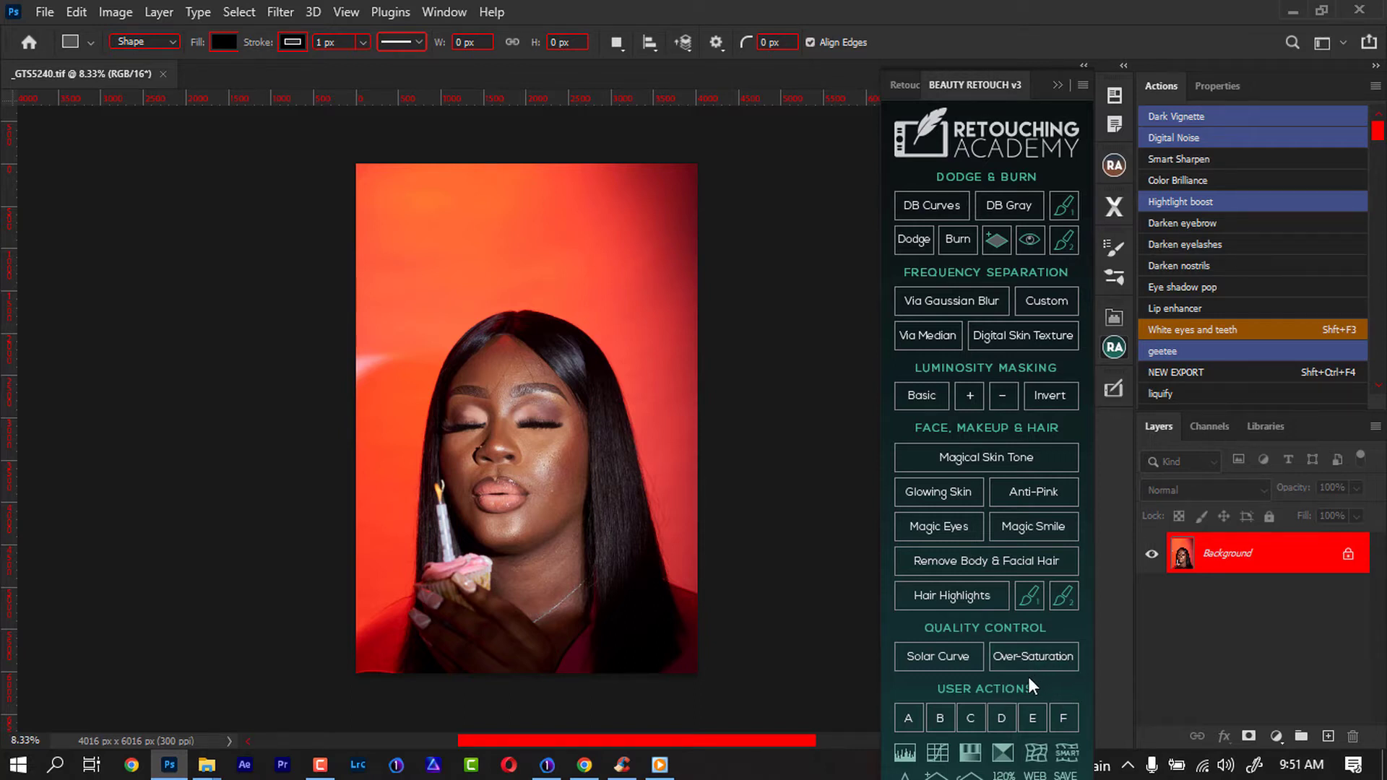
{"action": "left_click", "coordinate": [960, 301]}
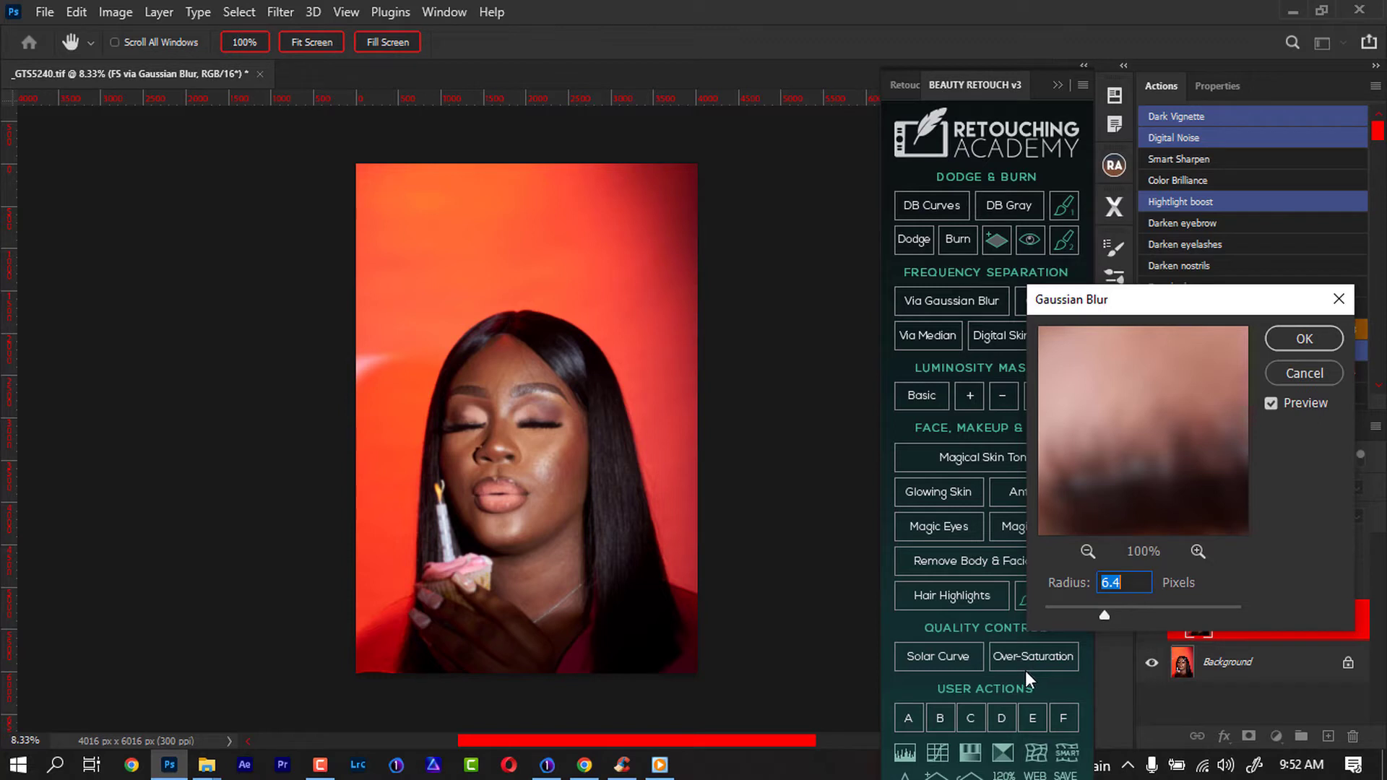
{"action": "left_click", "coordinate": [1297, 341]}
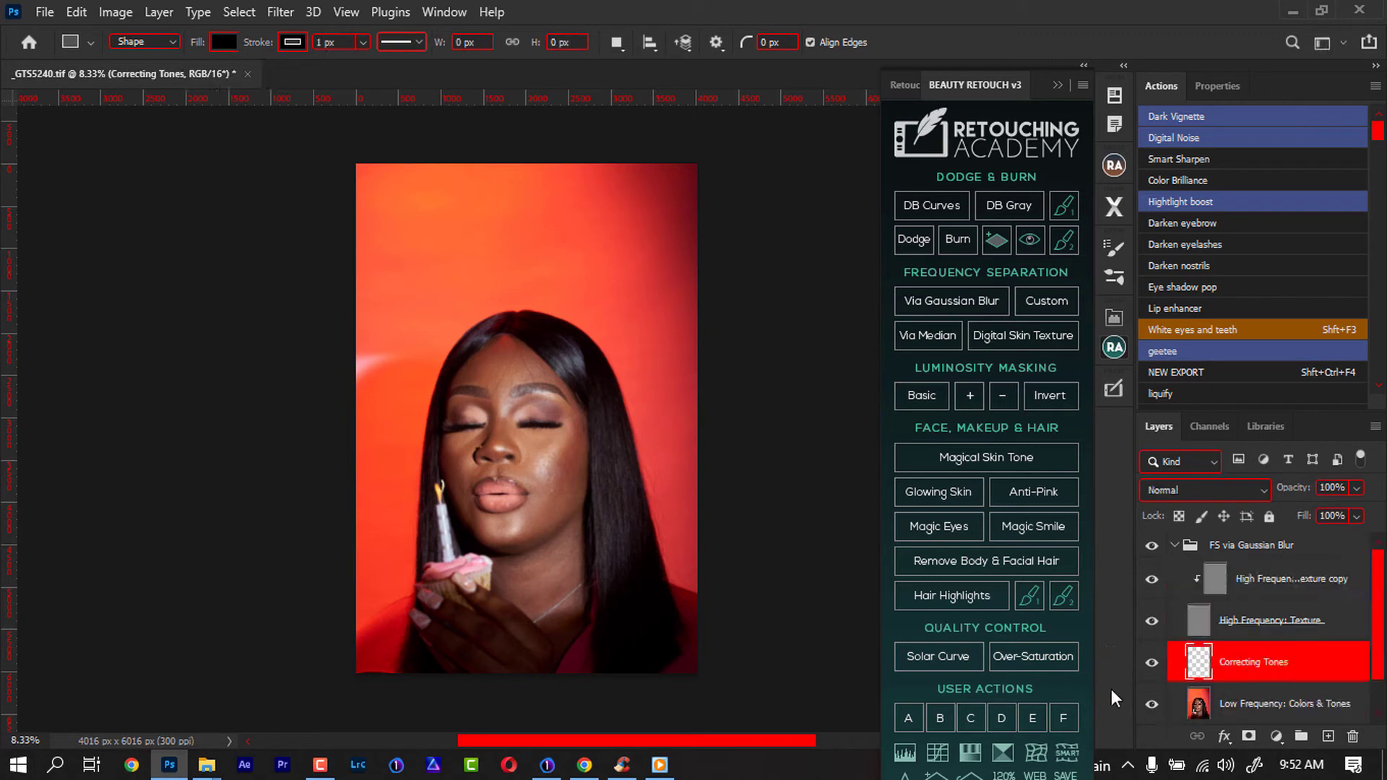
Step: Heal the blemish on the cheek with a 97 px Spot Healing Brush on the High Frequency: Texture copy layer
{"action": "left_click", "coordinate": [1257, 594]}
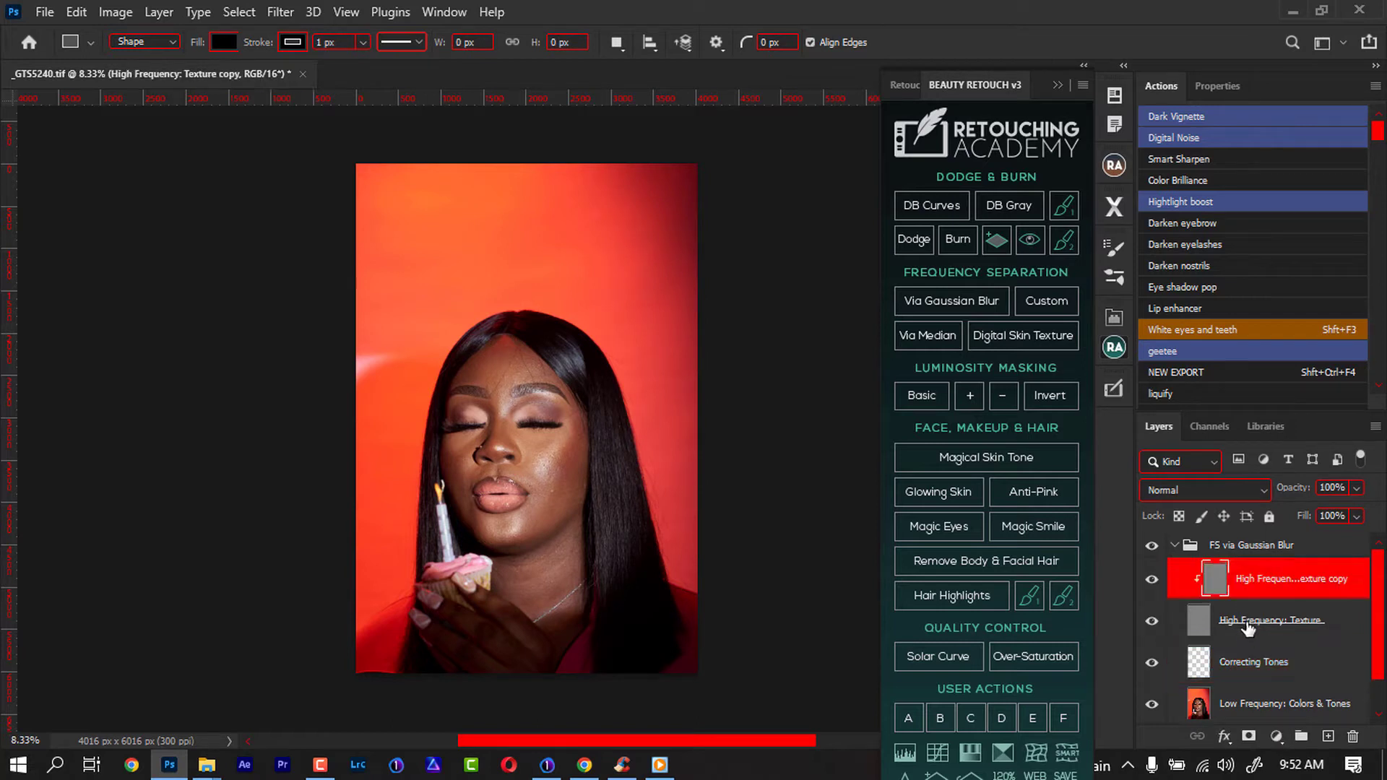
{"action": "left_click", "coordinate": [1250, 627]}
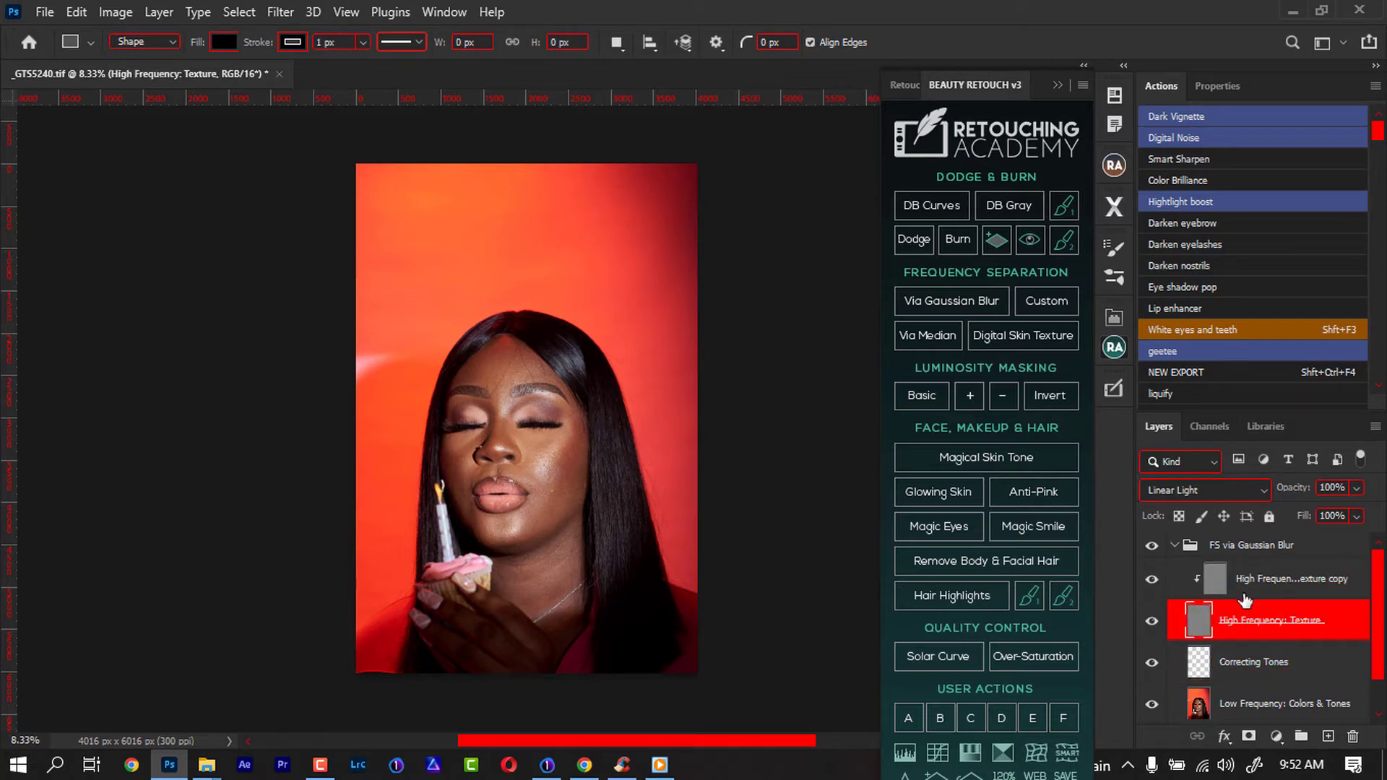
{"action": "left_click", "coordinate": [1214, 586]}
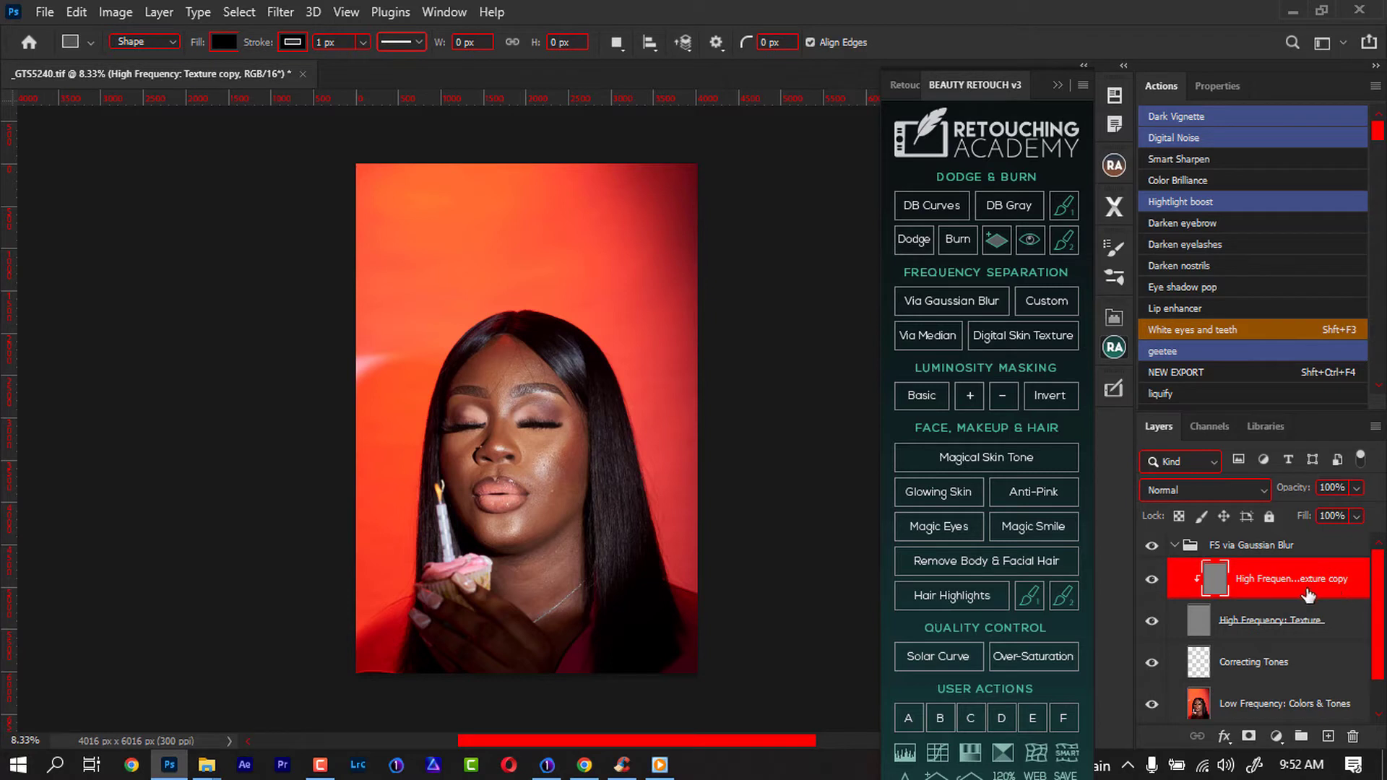
{"action": "key", "text": "ctrl+plus"}
{"action": "key", "text": "ctrl+plus"}
{"action": "key", "text": "ctrl+plus"}
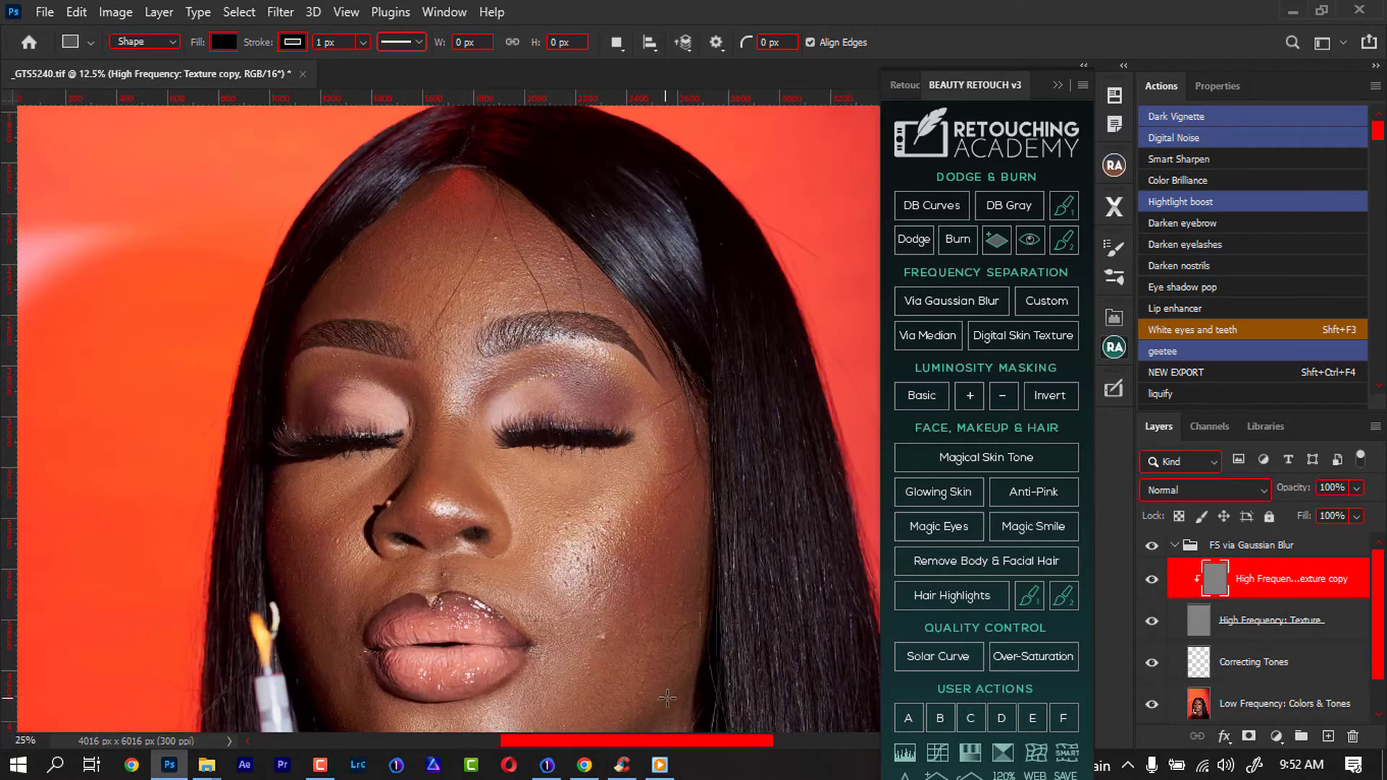
{"action": "left_click_drag", "start_coordinate": [549, 616], "coordinate": [505, 432]}
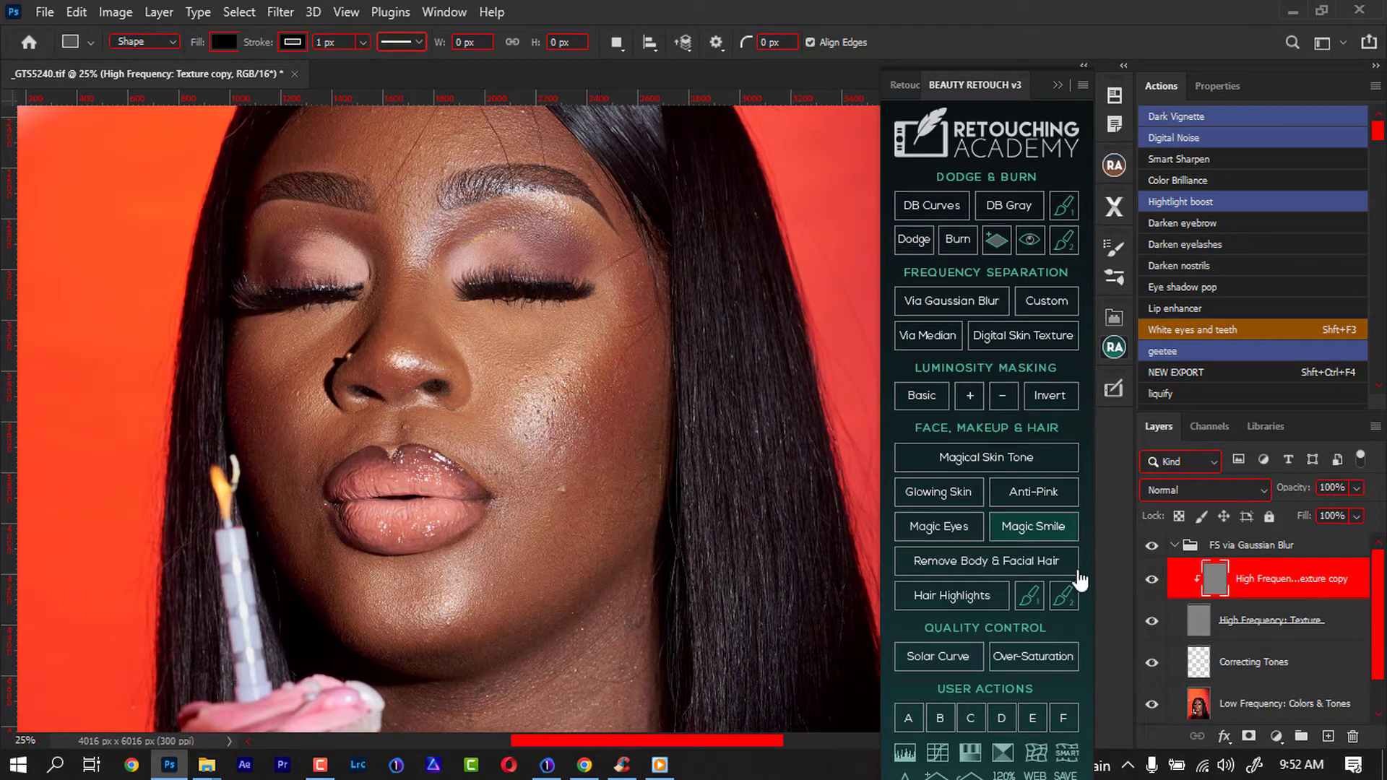
{"action": "left_click", "coordinate": [1058, 85]}
{"action": "left_click", "coordinate": [1073, 279]}
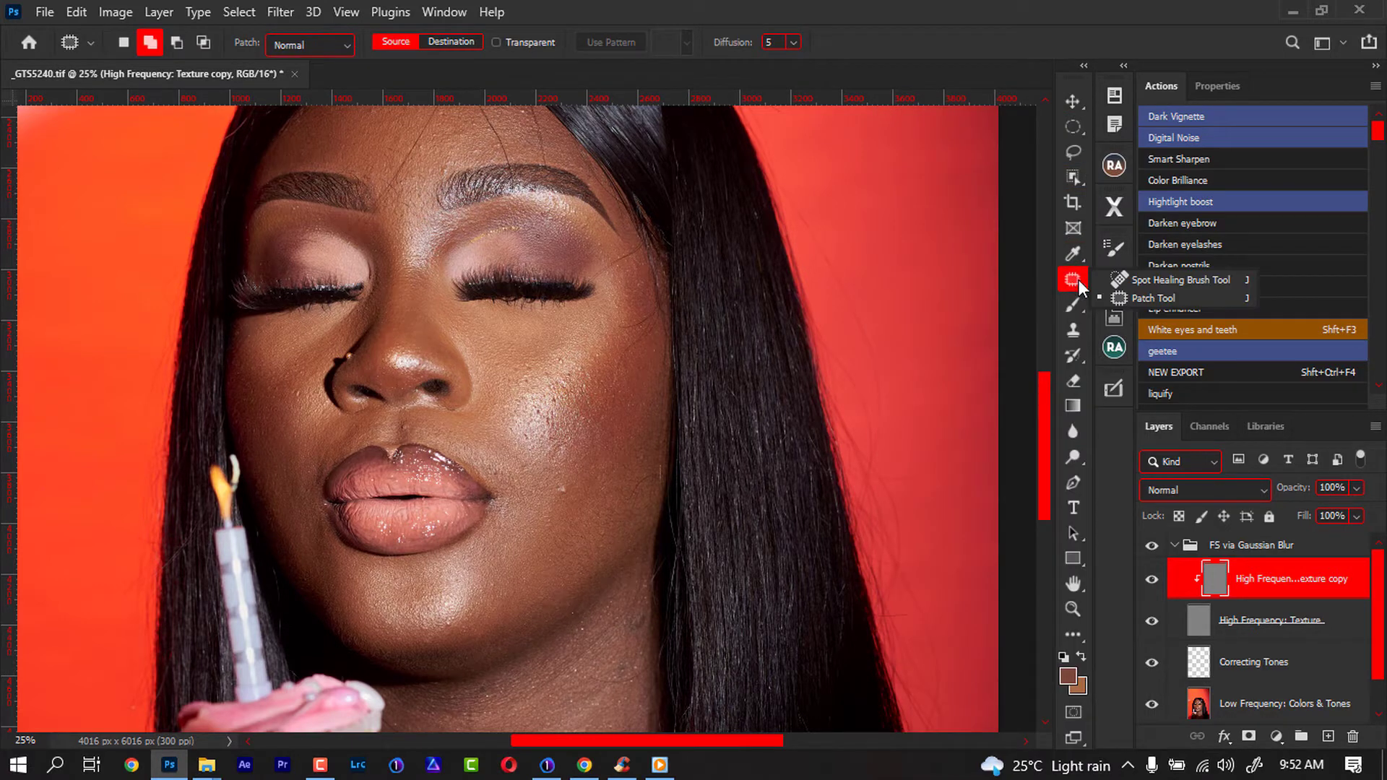
{"action": "key", "text": "bracketright"}
{"action": "key", "text": "bracketright"}
{"action": "key", "text": "bracketright"}
{"action": "key", "text": "bracketright"}
{"action": "key", "text": "bracketright"}
{"action": "key", "text": "bracketright"}
{"action": "key", "text": "bracketright"}
{"action": "key", "text": "bracketright"}
{"action": "left_click_drag", "start_coordinate": [562, 492], "coordinate": [567, 505]}
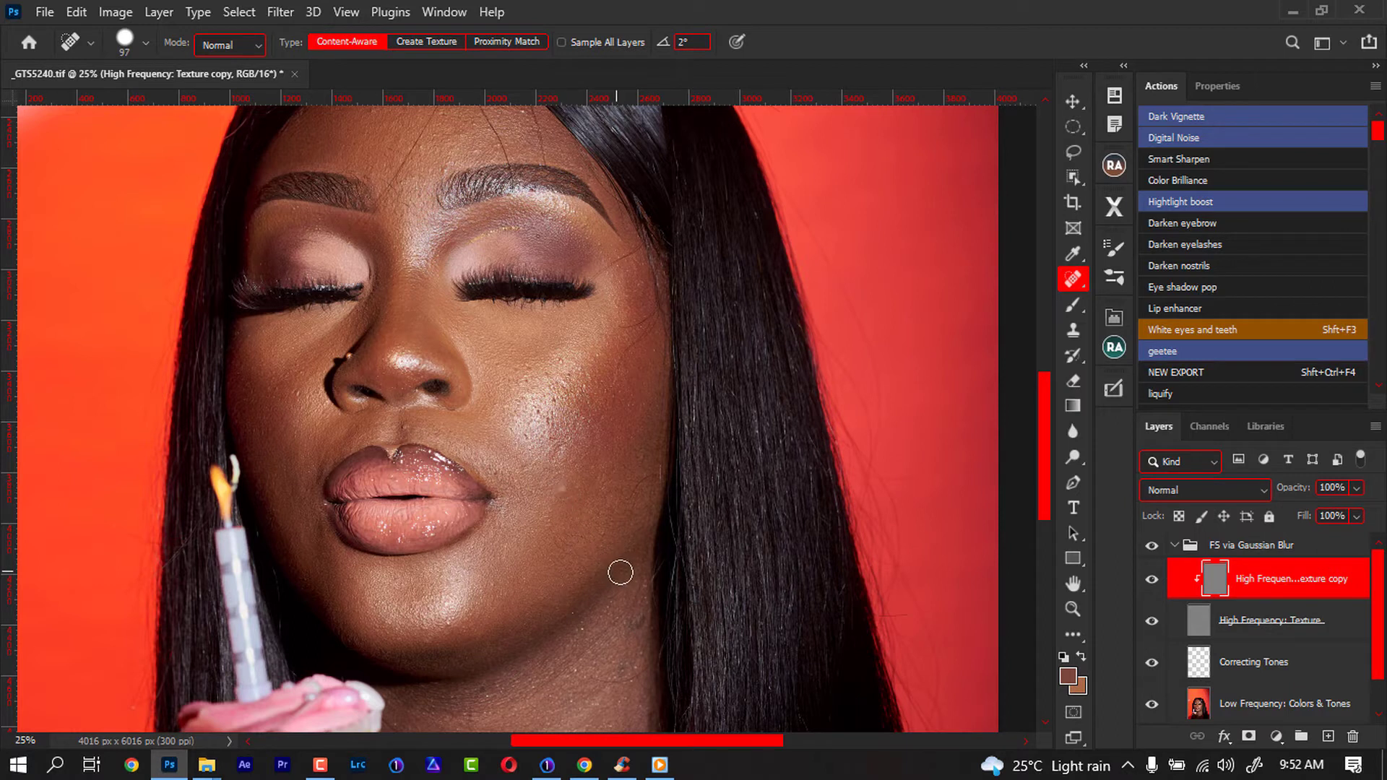
Step: Try the Clone Stamp on the texture copy, sampling clean skin for the cheek and upper lip, and undo the last stroke
{"action": "key", "text": "w"}
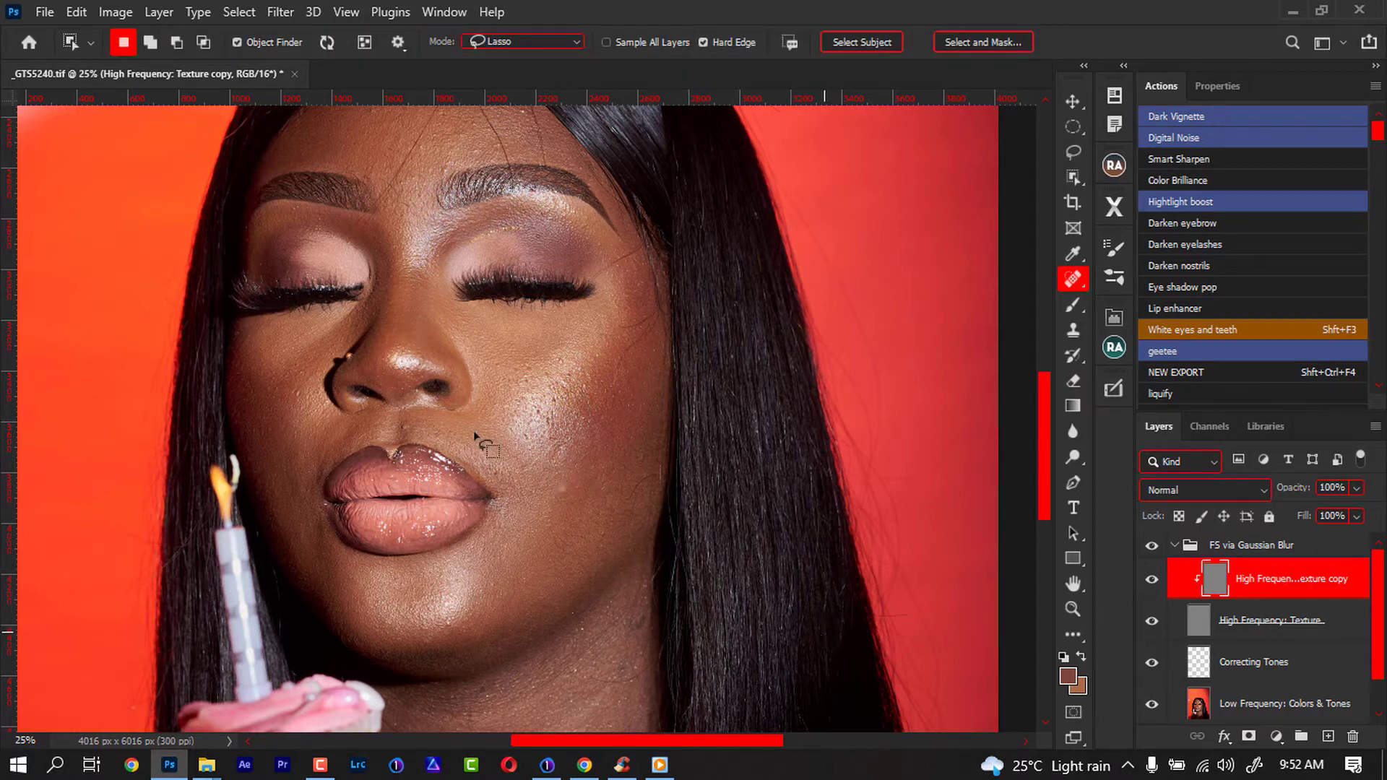
{"action": "key", "text": "s"}
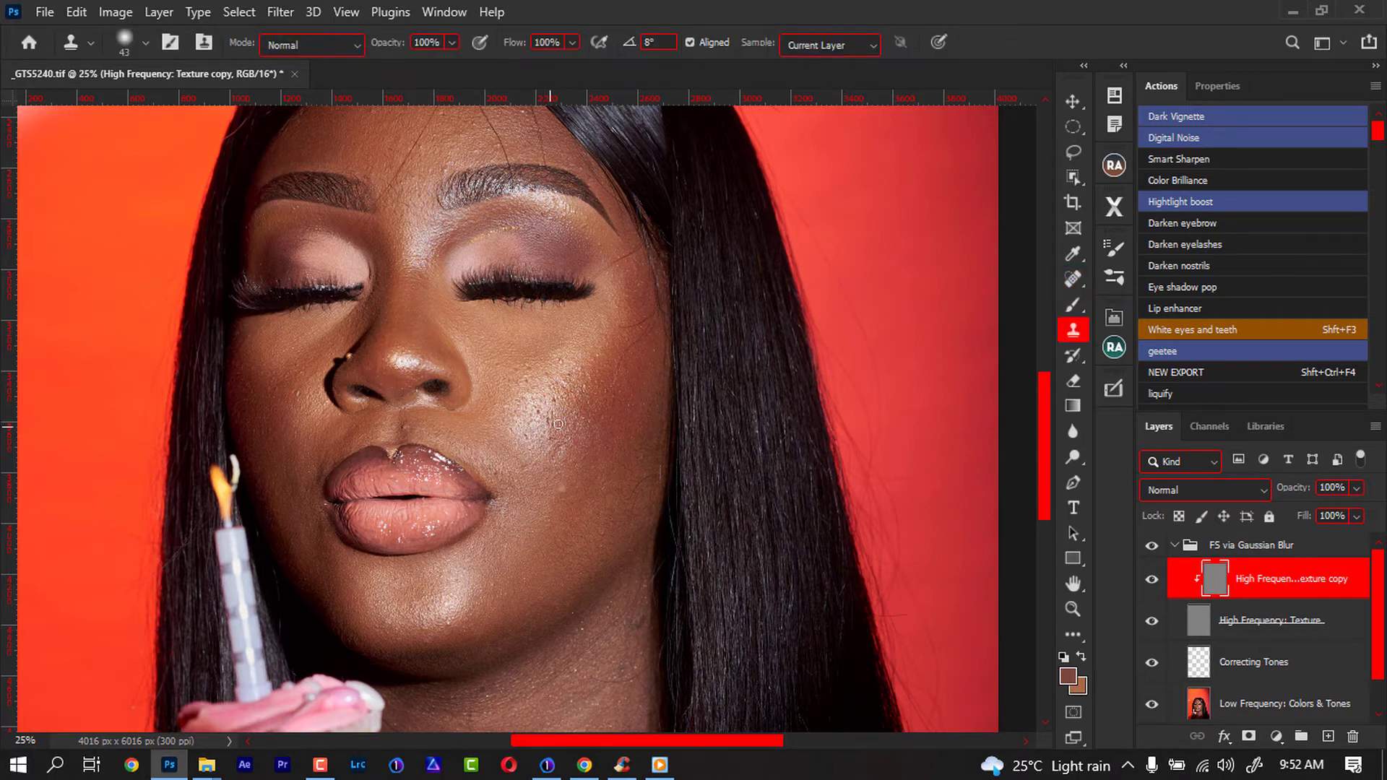
{"action": "left_click", "coordinate": [542, 490], "text": "alt"}
{"action": "left_click", "coordinate": [563, 489]}
{"action": "left_click", "coordinate": [448, 437], "text": "alt"}
{"action": "left_click", "coordinate": [418, 457]}
{"action": "left_click", "coordinate": [758, 624]}
{"action": "key", "text": "ctrl+z"}
Step: Replace the texture copy with a fresh duplicate of High Frequency: Texture, clipped to it and set to Normal blending
{"action": "left_click_drag", "start_coordinate": [1290, 587], "coordinate": [1353, 736]}
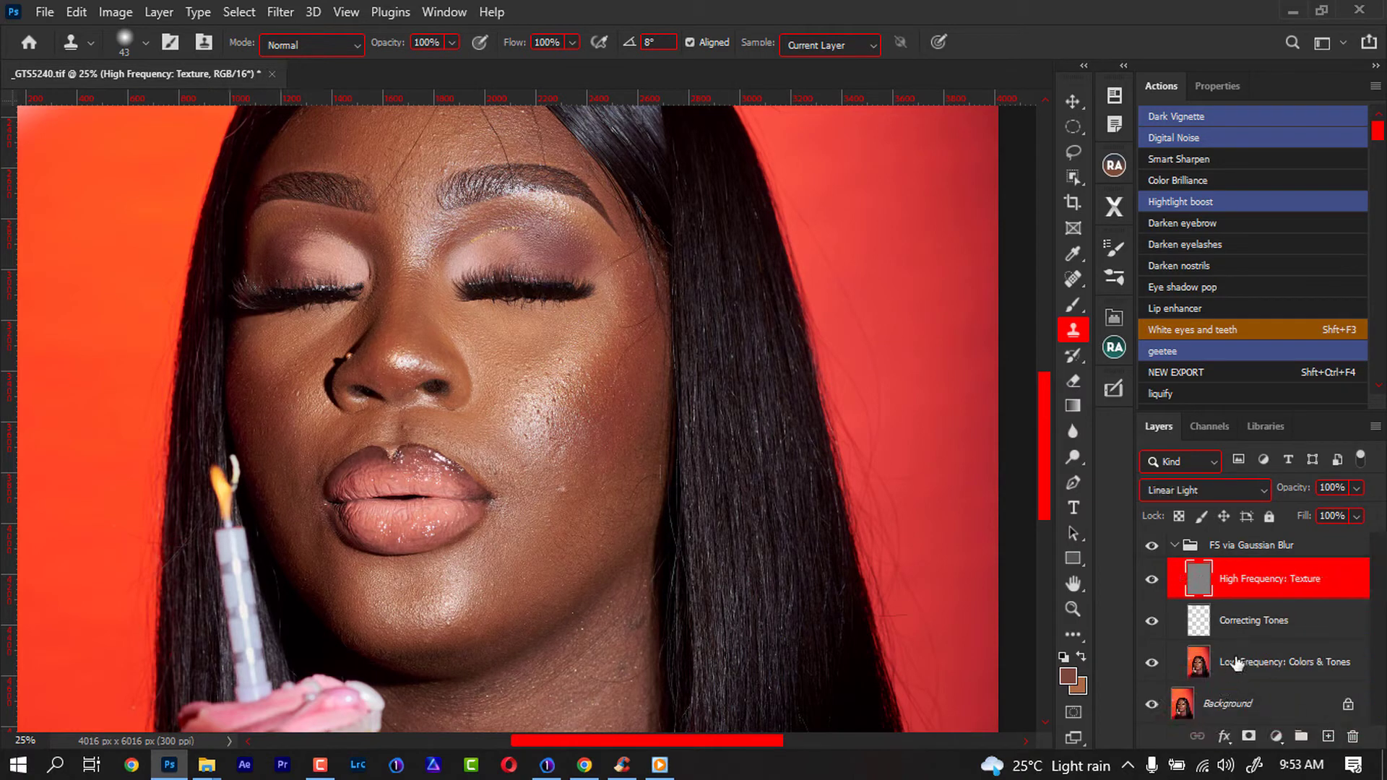
{"action": "key", "text": "ctrl+j"}
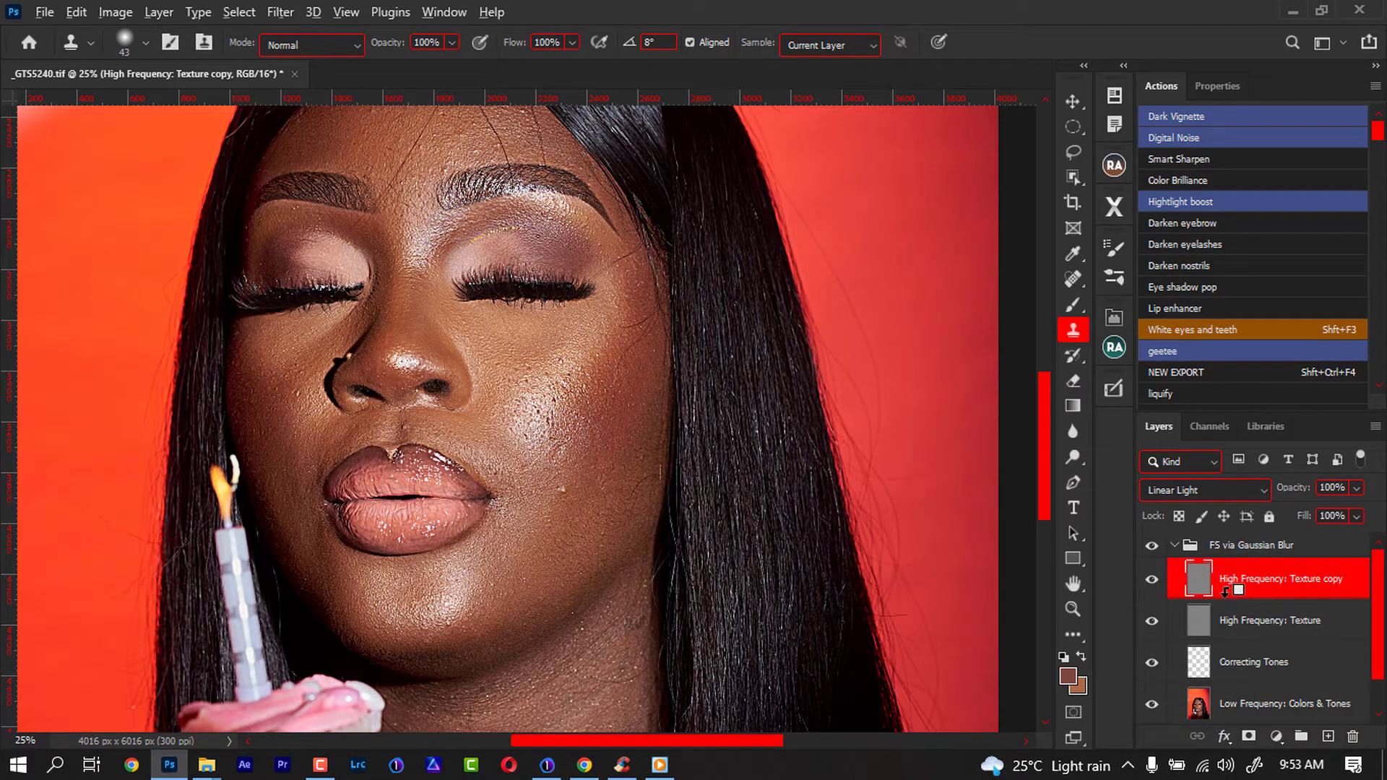
{"action": "left_click", "coordinate": [1225, 591], "text": "alt"}
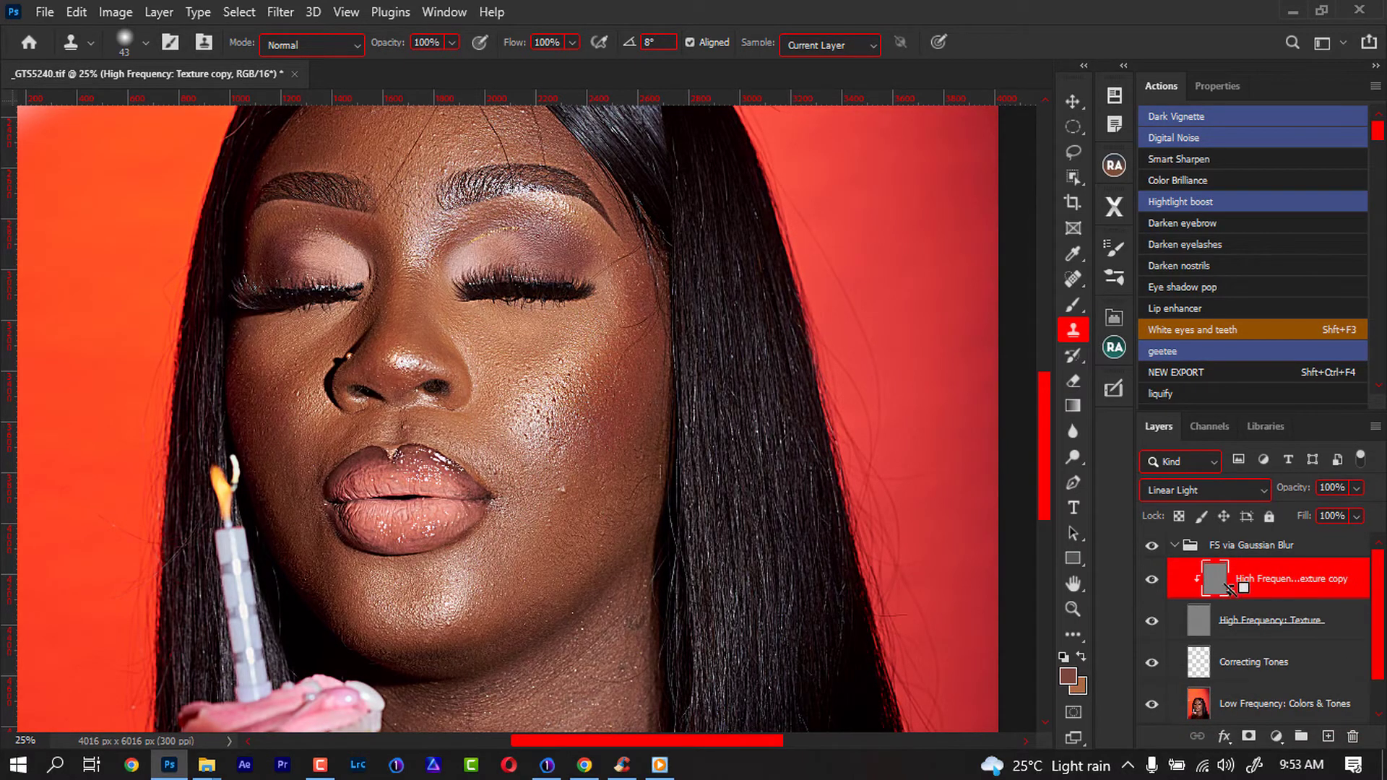
{"action": "left_click", "coordinate": [1199, 489]}
{"action": "left_click", "coordinate": [1160, 192]}
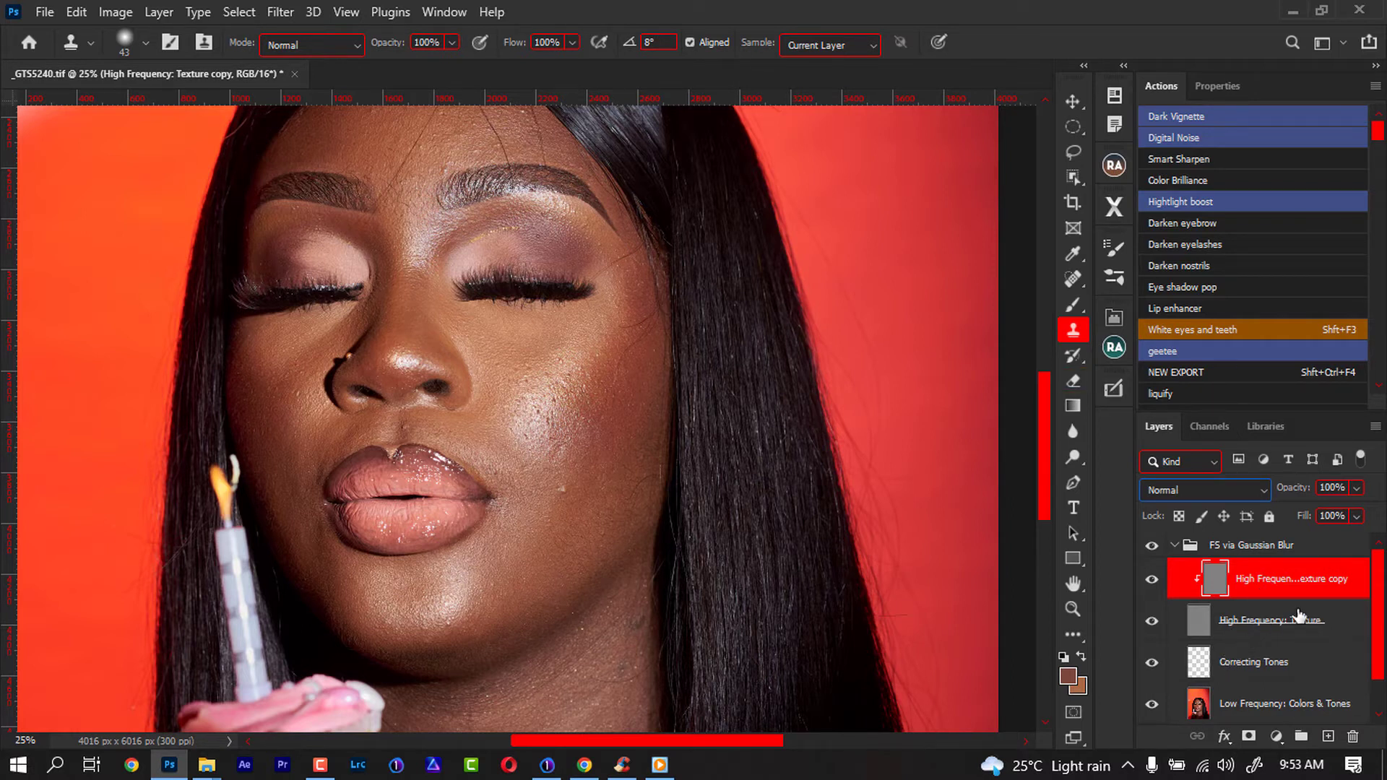
Step: Select the Correcting Tones layer and switch to the Mixer Brush tool
{"action": "scroll", "coordinate": [1379, 588], "scroll_direction": "down", "scroll_amount": 1}
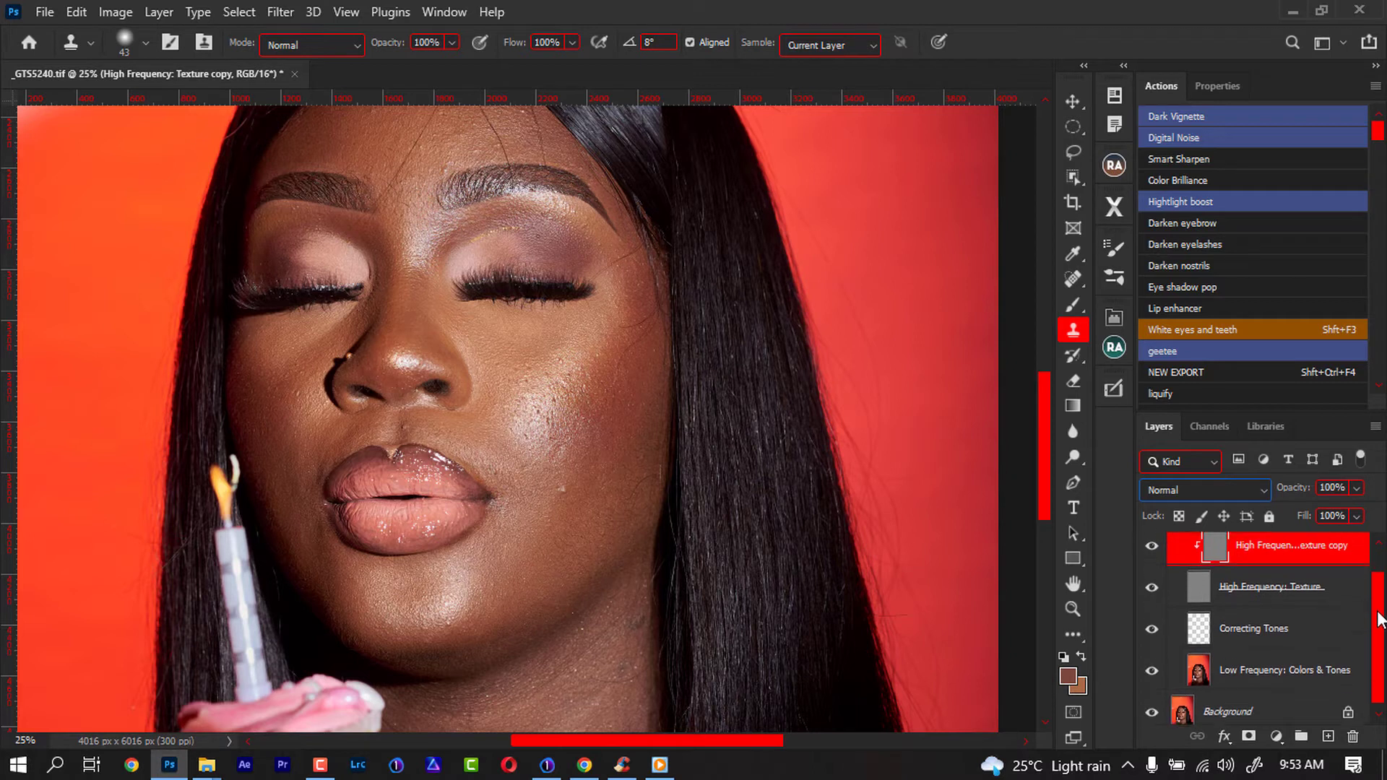
{"action": "left_click", "coordinate": [1242, 626]}
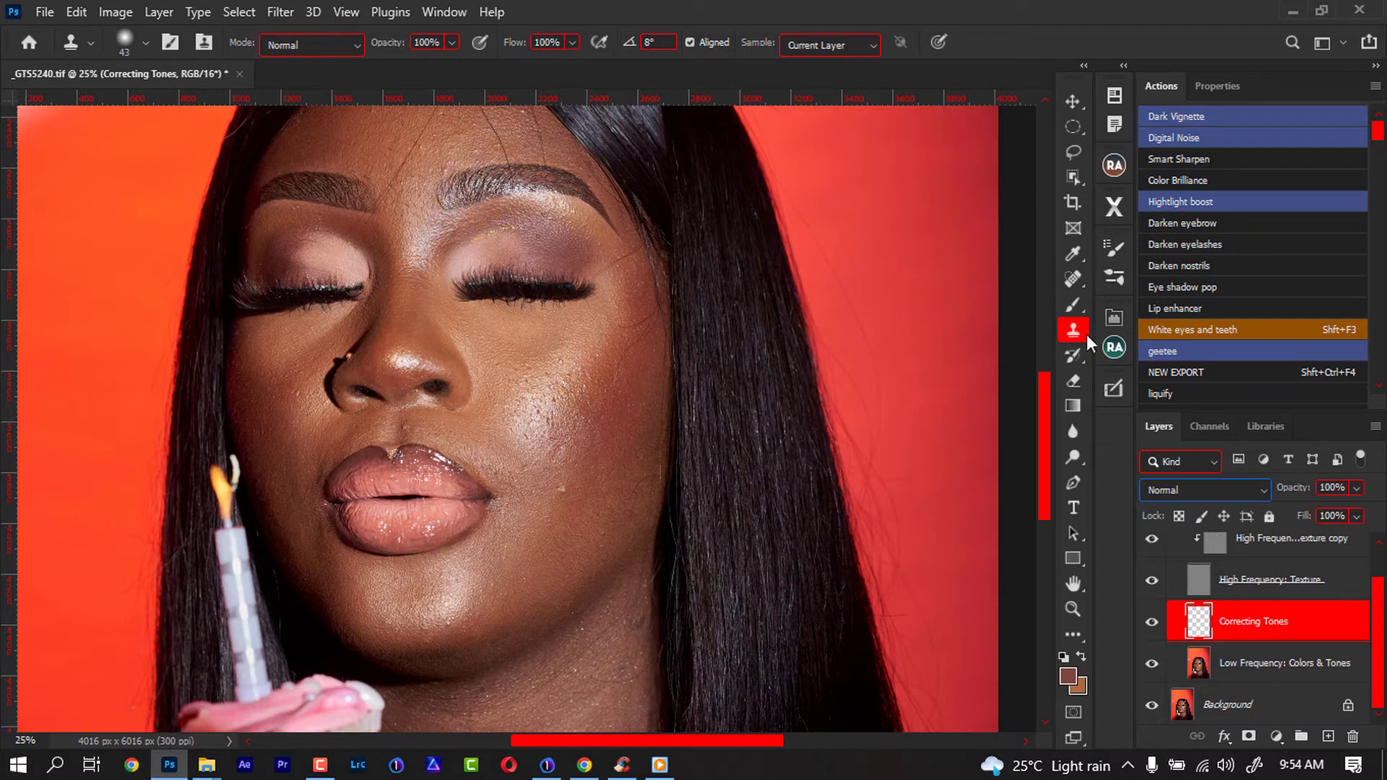
{"action": "right_click", "coordinate": [1073, 303]}
{"action": "left_click", "coordinate": [1185, 324]}
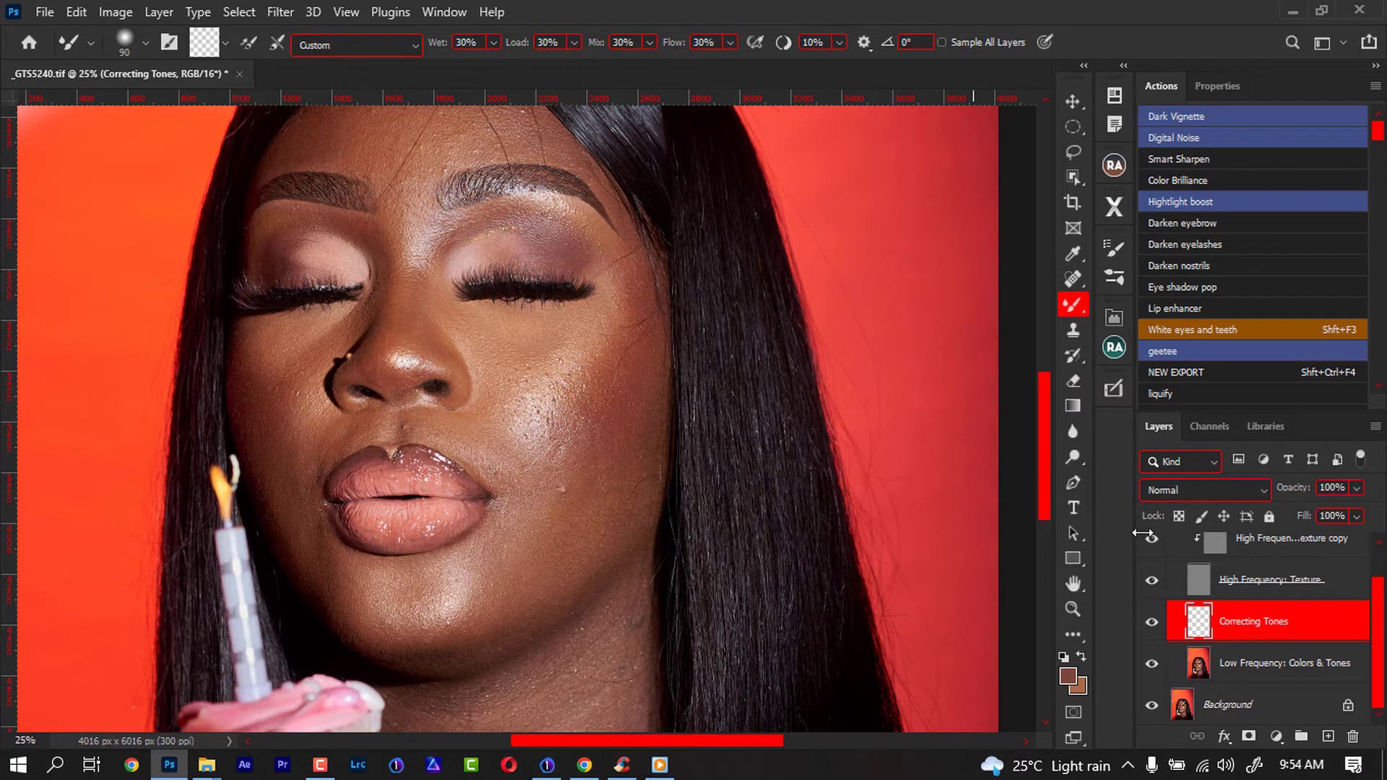
Step: Duplicate the Low Frequency: Colors & Tones layer, hide the Correcting Tones layer and make the duplicate active
{"action": "left_click", "coordinate": [1245, 672]}
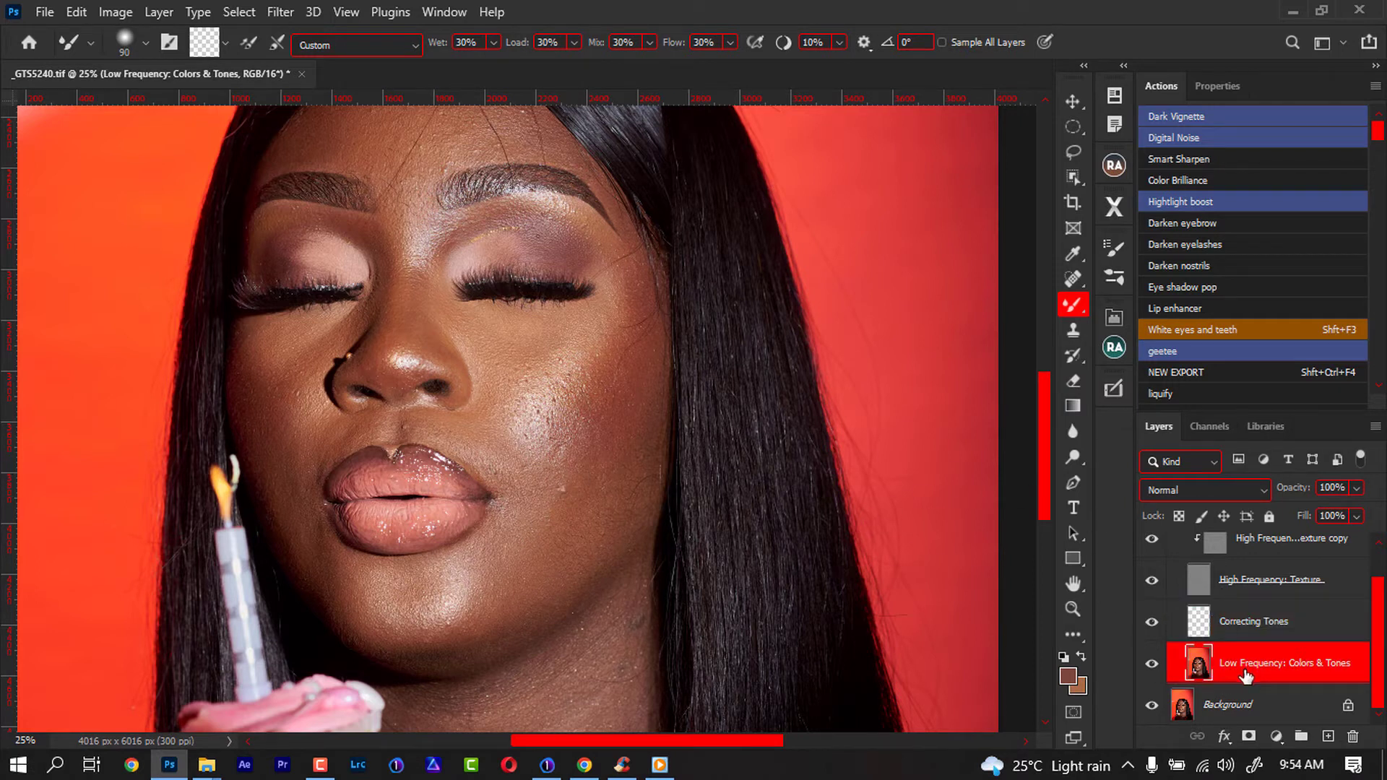
{"action": "key", "text": "ctrl+j"}
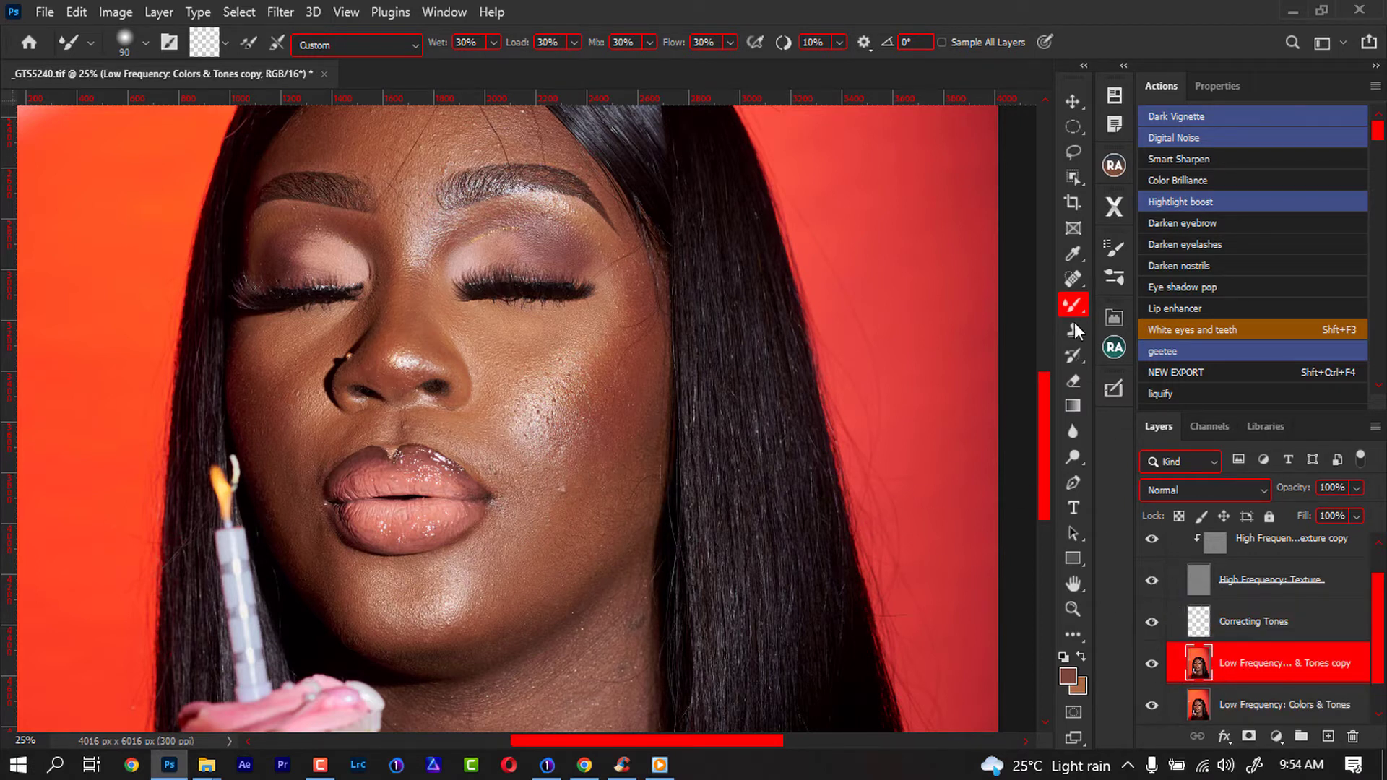
{"action": "left_click", "coordinate": [1171, 630]}
{"action": "left_click", "coordinate": [1152, 621]}
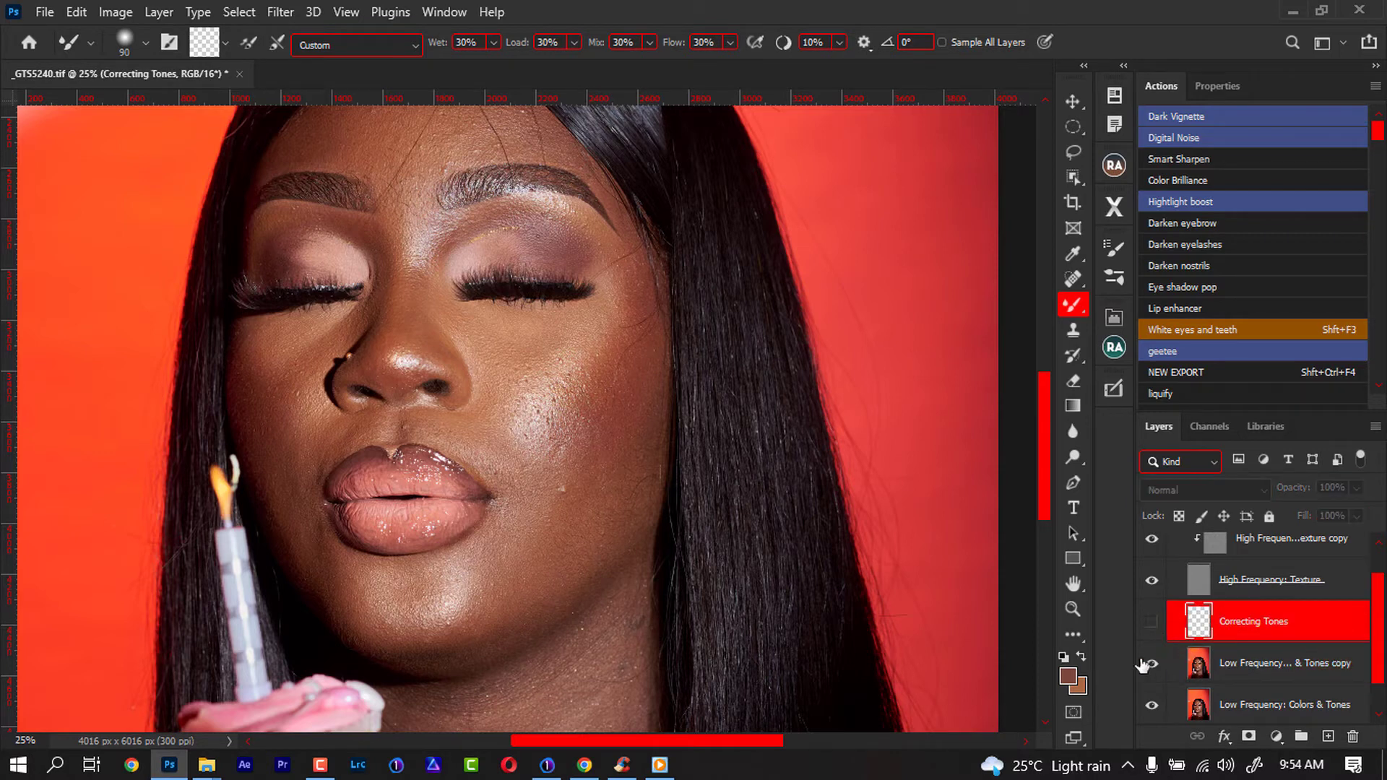
{"action": "left_click", "coordinate": [1193, 668]}
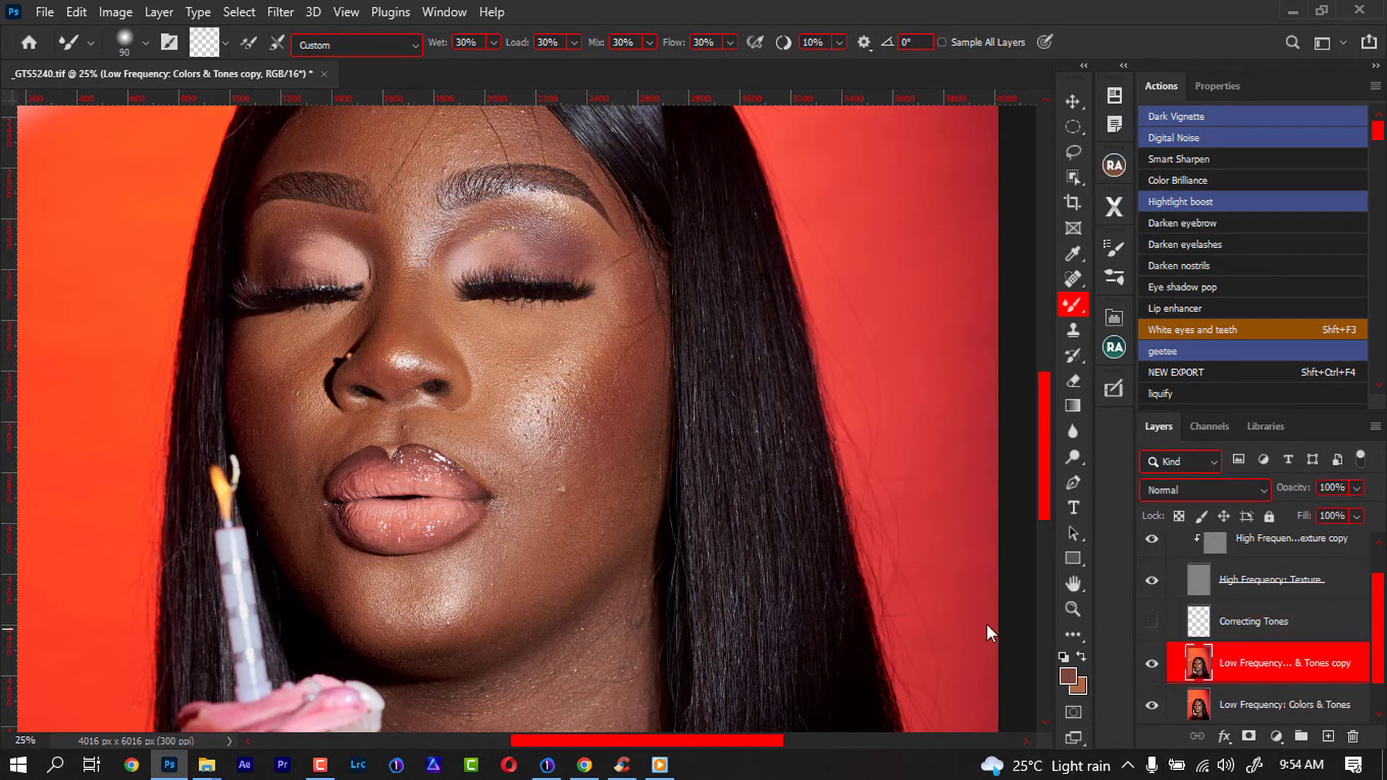
Step: Try blending the cheek, nose bridge and under-eye tones with the Mixer Brush on the low-frequency copy, and delete that copy
{"action": "mouse_move", "coordinate": [459, 404]}
{"action": "left_mouse_down"}
{"action": "mouse_move", "coordinate": [473, 436]}
{"action": "mouse_move", "coordinate": [508, 433]}
{"action": "mouse_move", "coordinate": [515, 453]}
{"action": "mouse_move", "coordinate": [593, 408]}
{"action": "mouse_move", "coordinate": [659, 405]}
{"action": "mouse_move", "coordinate": [570, 489]}
{"action": "mouse_move", "coordinate": [581, 502]}
{"action": "mouse_move", "coordinate": [644, 480]}
{"action": "mouse_move", "coordinate": [628, 328]}
{"action": "mouse_move", "coordinate": [626, 406]}
{"action": "mouse_move", "coordinate": [585, 375]}
{"action": "mouse_move", "coordinate": [626, 359]}
{"action": "mouse_move", "coordinate": [549, 426]}
{"action": "left_mouse_up"}
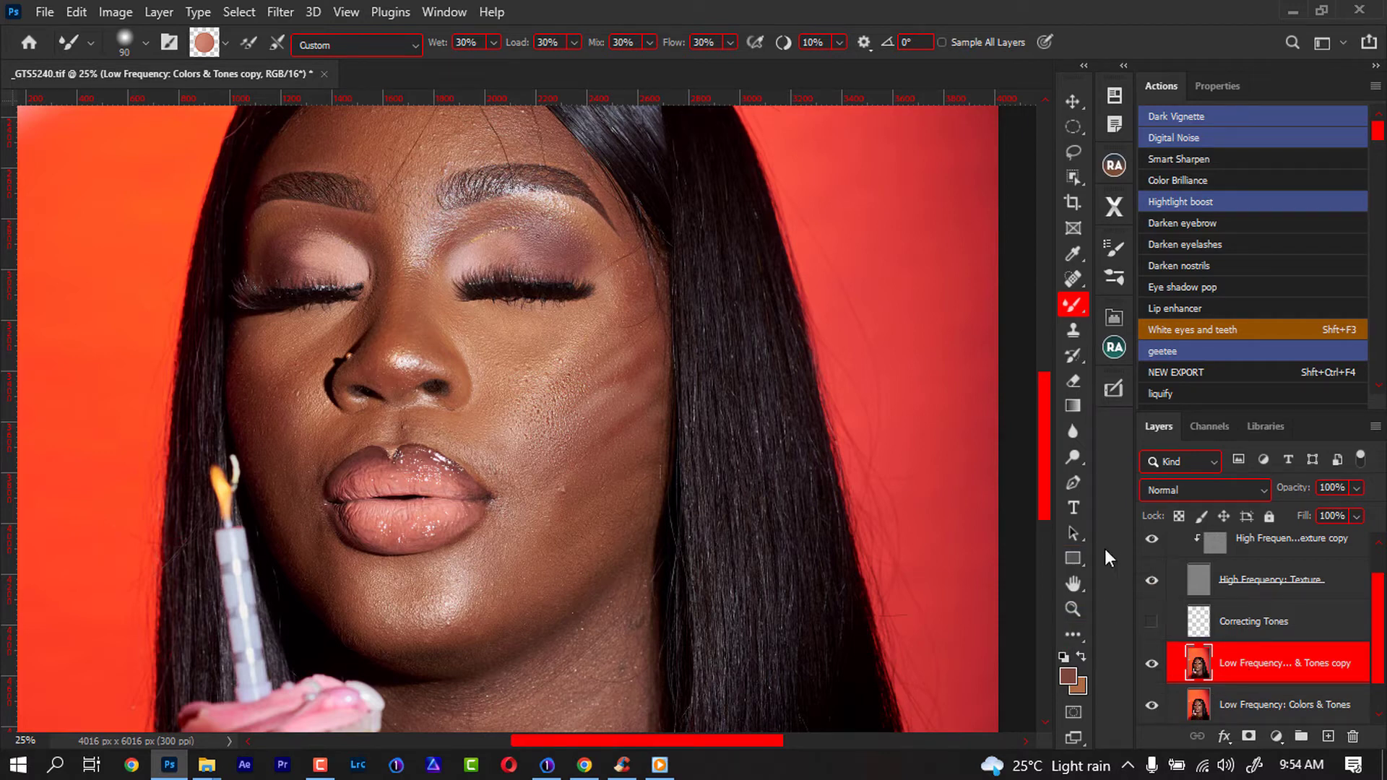
{"action": "right_click", "coordinate": [501, 403]}
{"action": "right_click", "coordinate": [478, 396]}
{"action": "mouse_move", "coordinate": [554, 374]}
{"action": "left_mouse_down"}
{"action": "mouse_move", "coordinate": [583, 387]}
{"action": "mouse_move", "coordinate": [551, 491]}
{"action": "mouse_move", "coordinate": [535, 472]}
{"action": "mouse_move", "coordinate": [545, 430]}
{"action": "mouse_move", "coordinate": [484, 495]}
{"action": "left_mouse_up"}
{"action": "right_click", "coordinate": [443, 356], "text": "alt"}
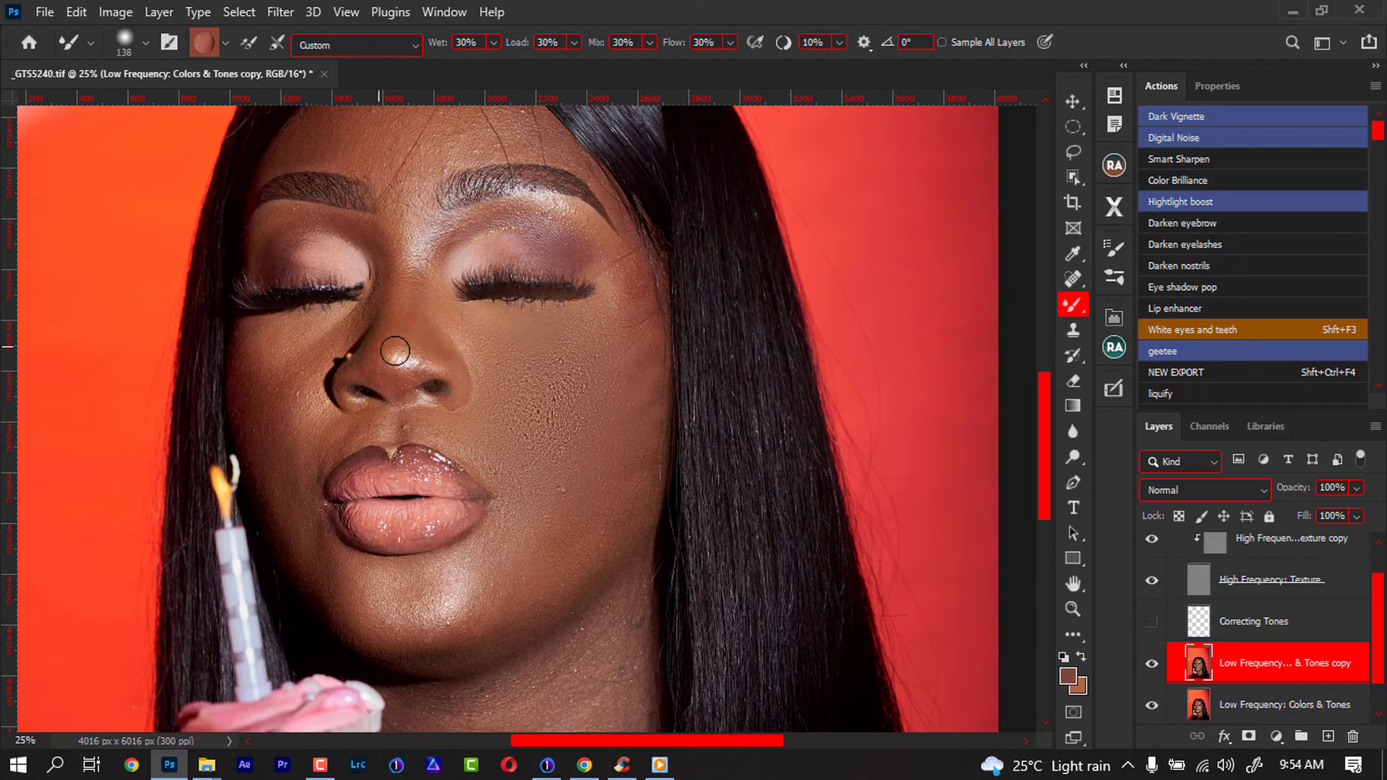
{"action": "mouse_move", "coordinate": [396, 273]}
{"action": "left_mouse_down"}
{"action": "mouse_move", "coordinate": [390, 341]}
{"action": "mouse_move", "coordinate": [424, 226]}
{"action": "left_mouse_up"}
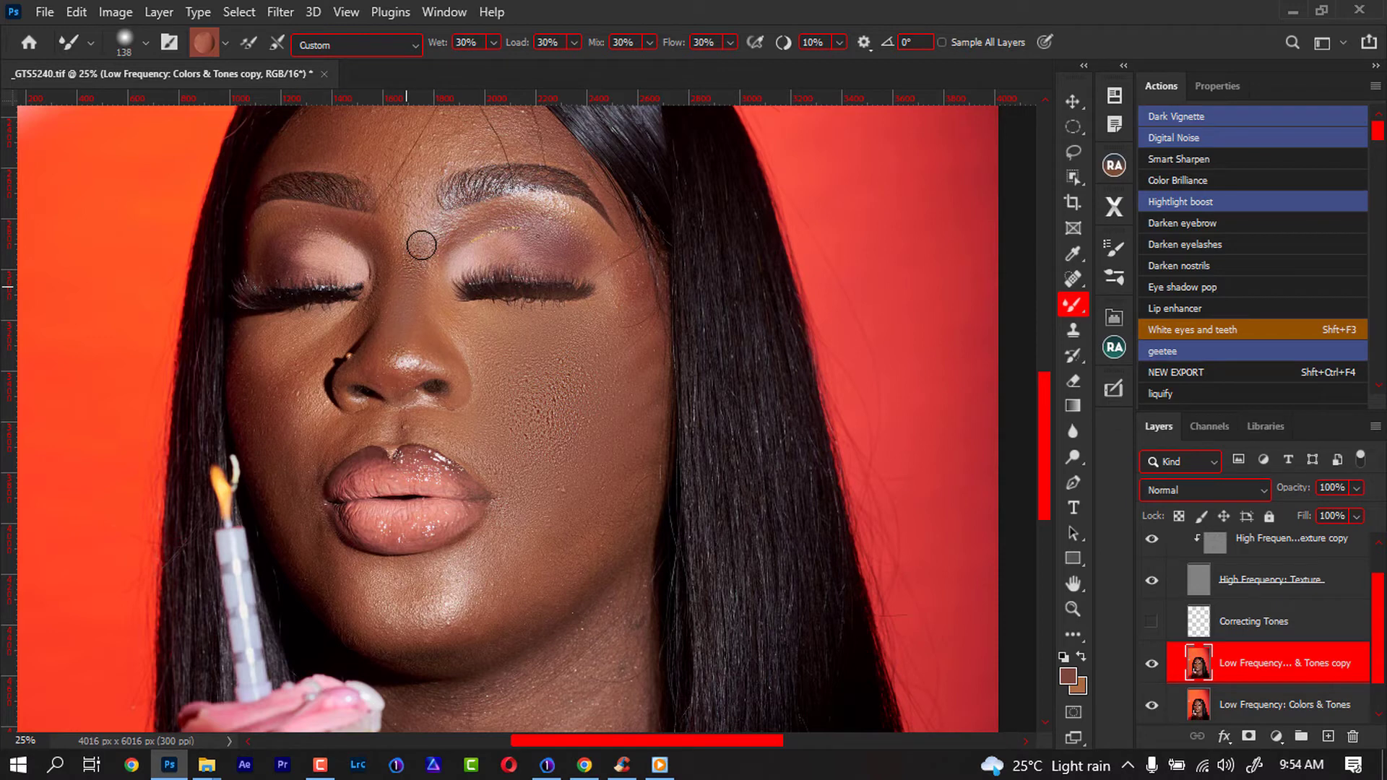
{"action": "mouse_move", "coordinate": [326, 309]}
{"action": "left_mouse_down"}
{"action": "mouse_move", "coordinate": [294, 318]}
{"action": "mouse_move", "coordinate": [253, 380]}
{"action": "left_mouse_up"}
{"action": "left_click_drag", "start_coordinate": [699, 618], "coordinate": [755, 654]}
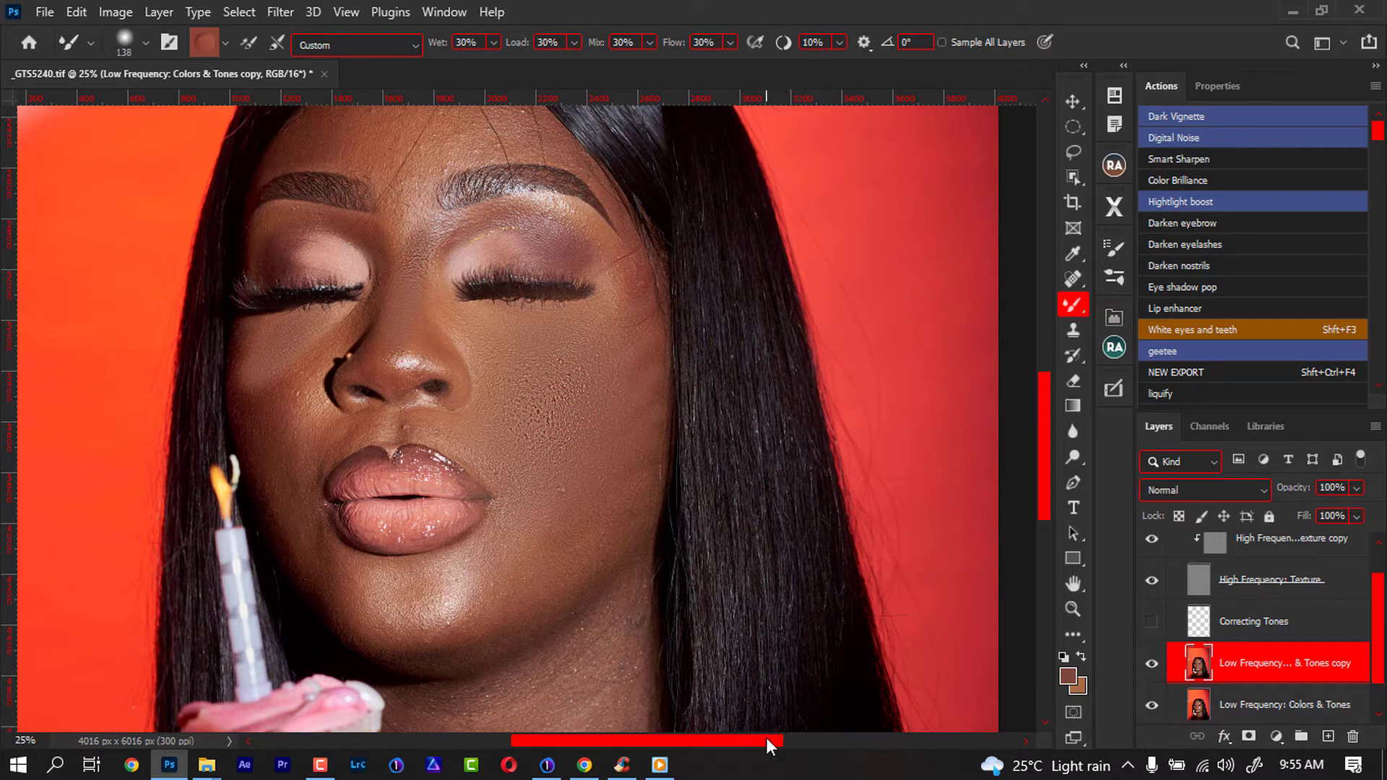
{"action": "left_click_drag", "start_coordinate": [1276, 671], "coordinate": [1353, 737]}
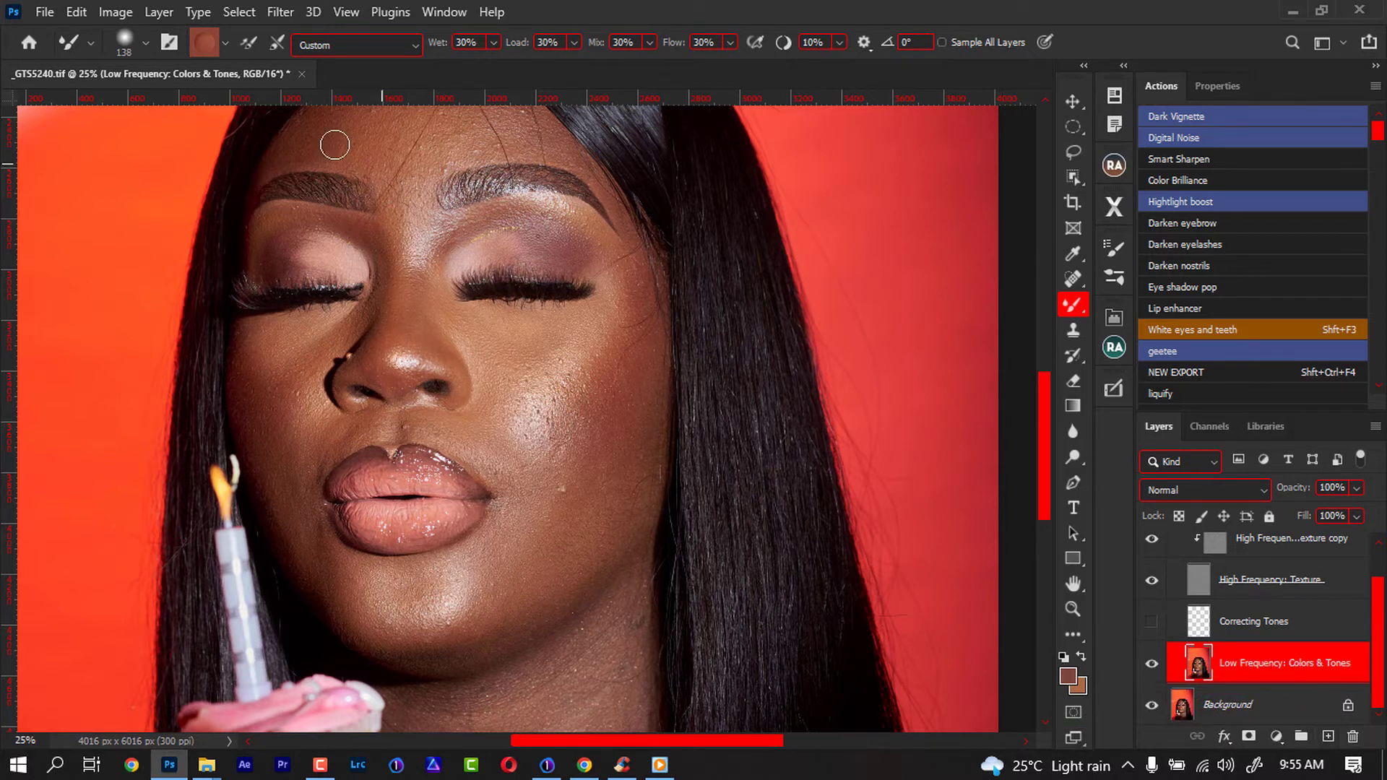
{"action": "left_click", "coordinate": [276, 45]}
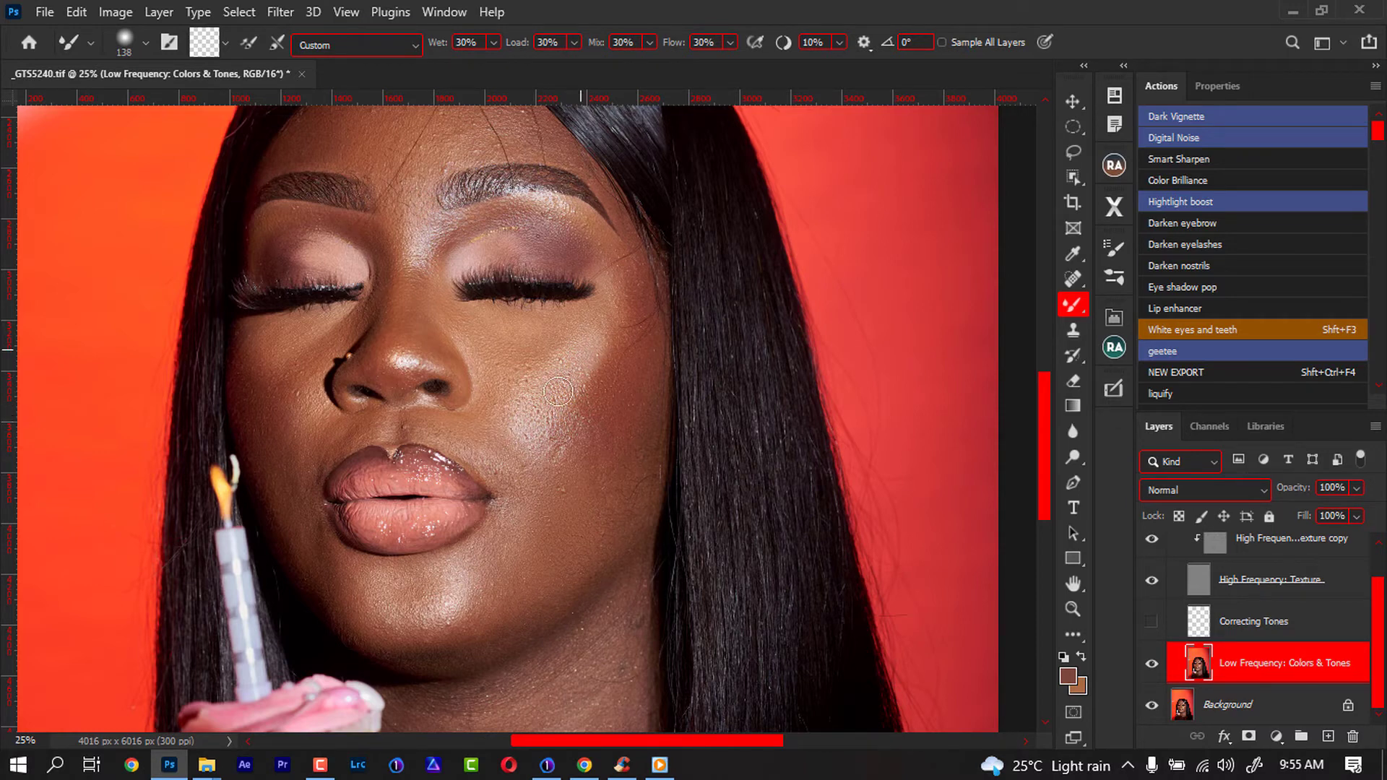
{"action": "left_click", "coordinate": [367, 367], "text": "alt"}
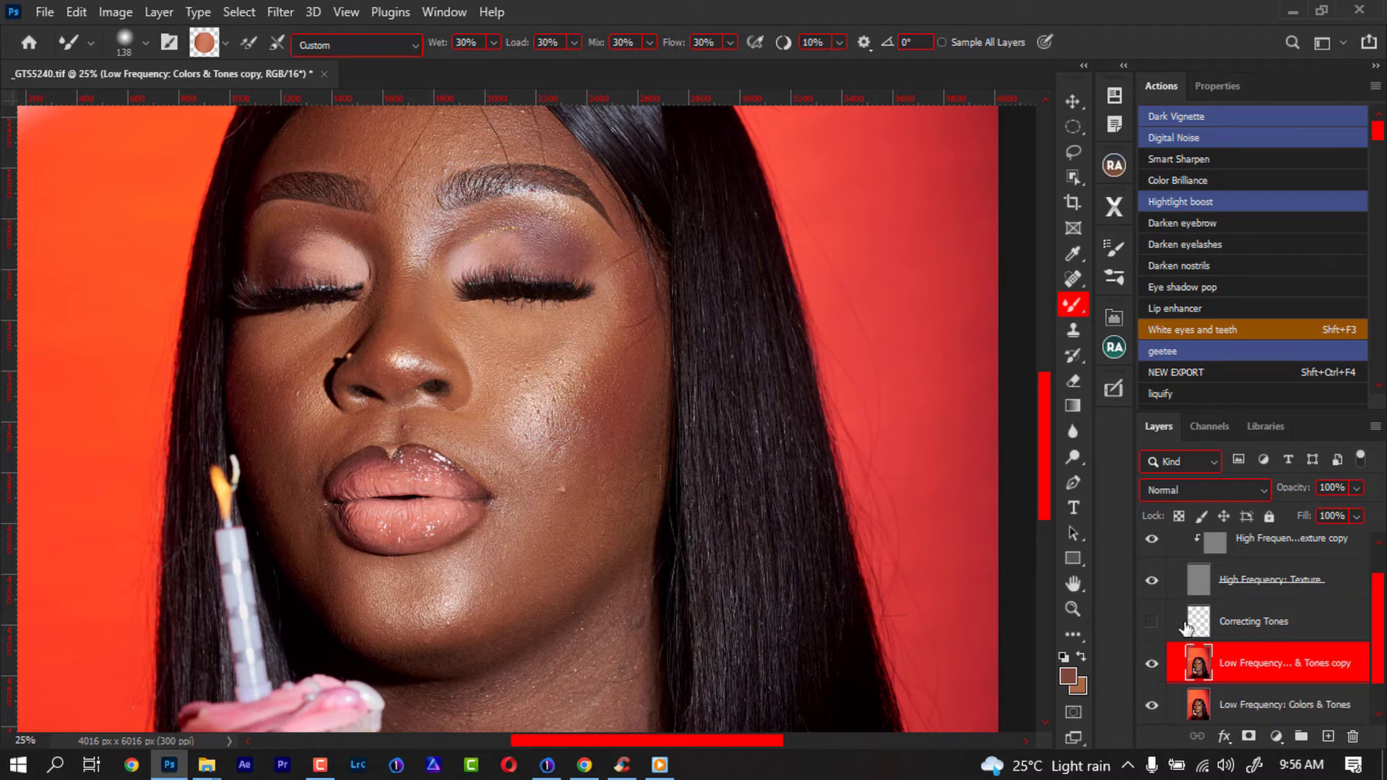
{"action": "key", "text": "ctrl+j"}
{"action": "key", "text": "ctrl+z"}
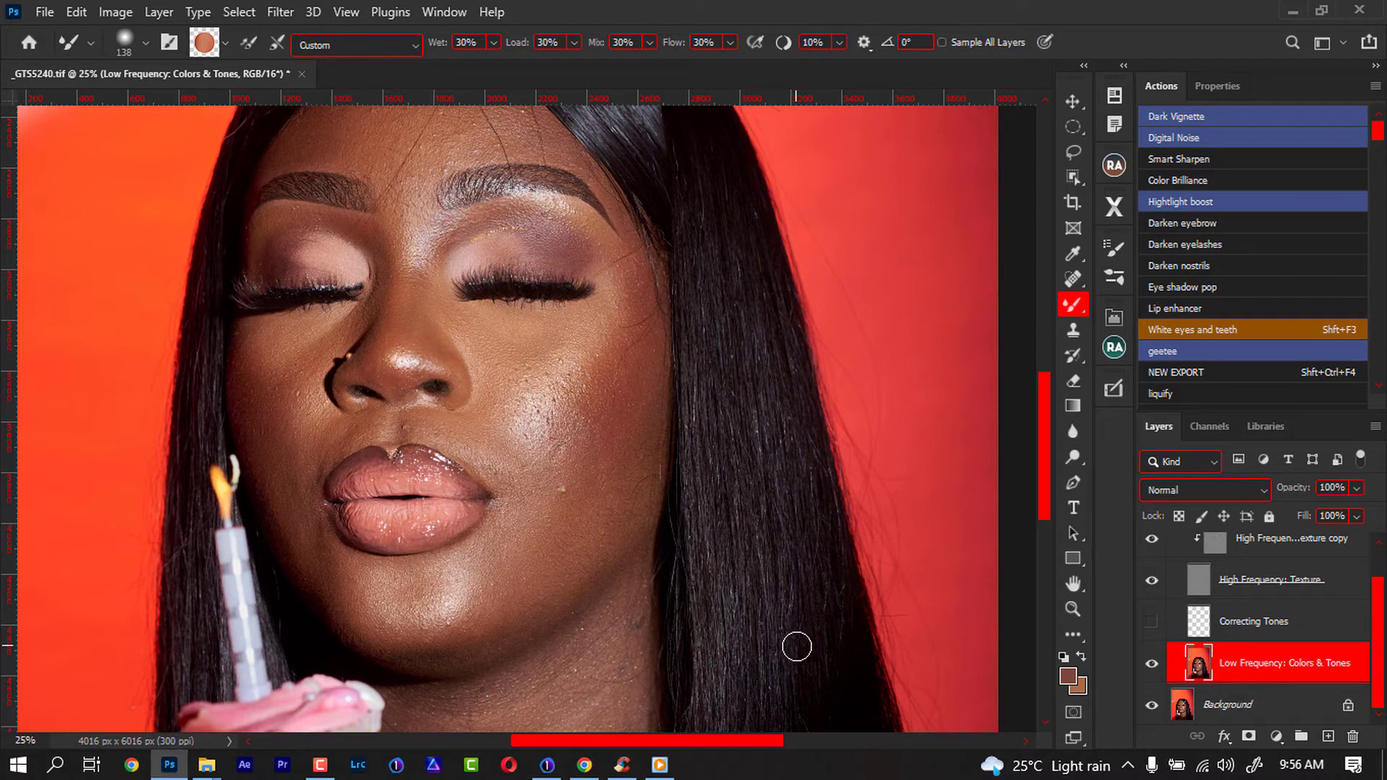
Step: Turn on cleaning the Mixer Brush after each stroke
{"action": "left_click", "coordinate": [268, 48]}
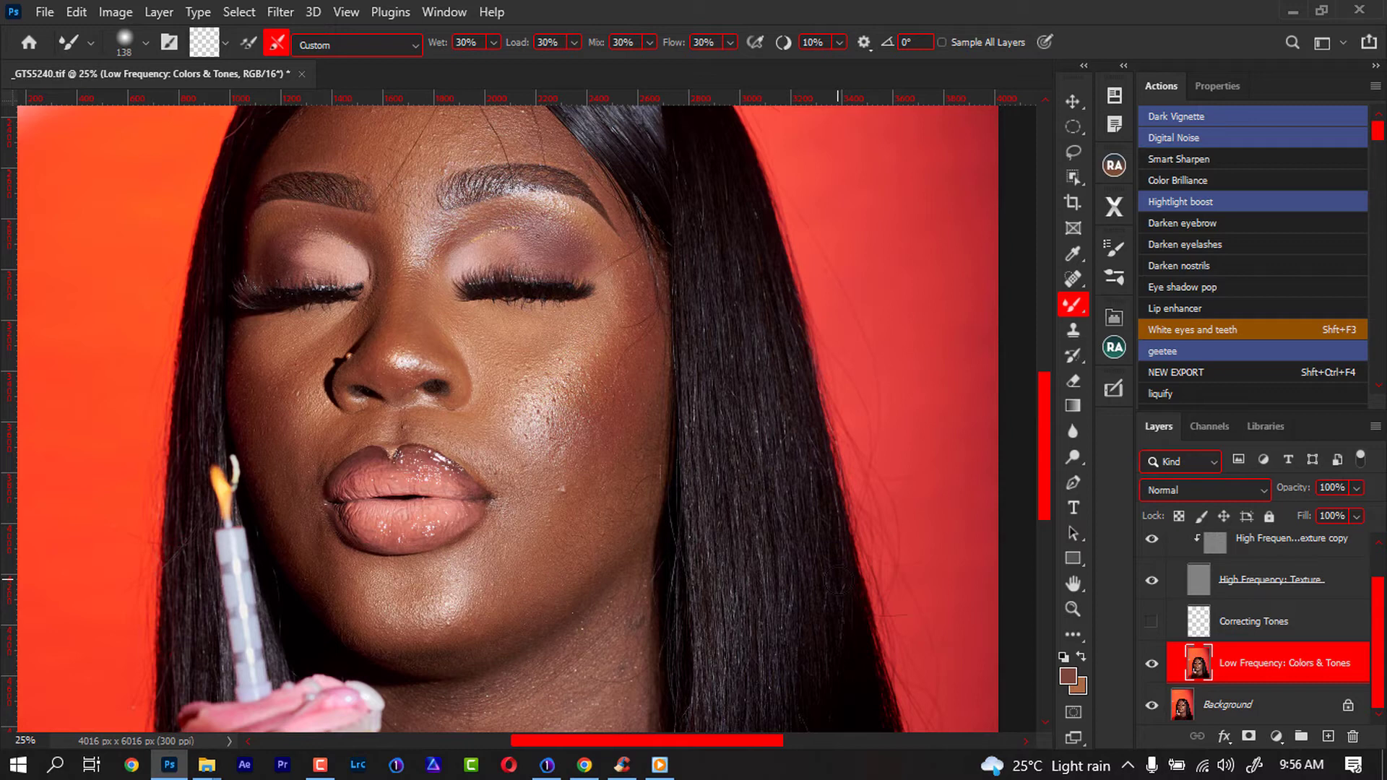
{"action": "left_click", "coordinate": [824, 42]}
{"action": "left_click", "coordinate": [912, 42]}
Step: Select the FS via Gaussian Blur group and collapse it
{"action": "left_click_drag", "start_coordinate": [1379, 624], "coordinate": [1359, 597]}
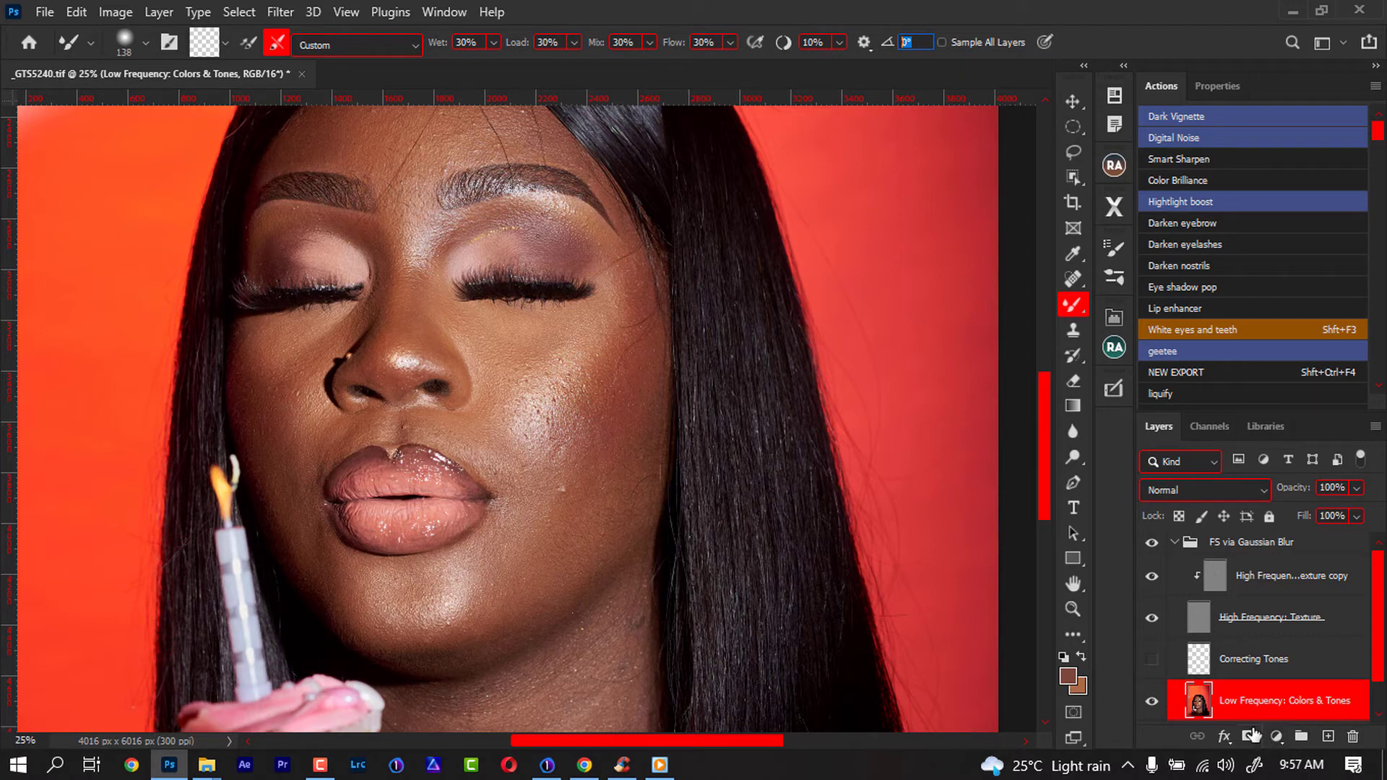
{"action": "left_click", "coordinate": [1184, 555]}
{"action": "left_click", "coordinate": [1173, 546]}
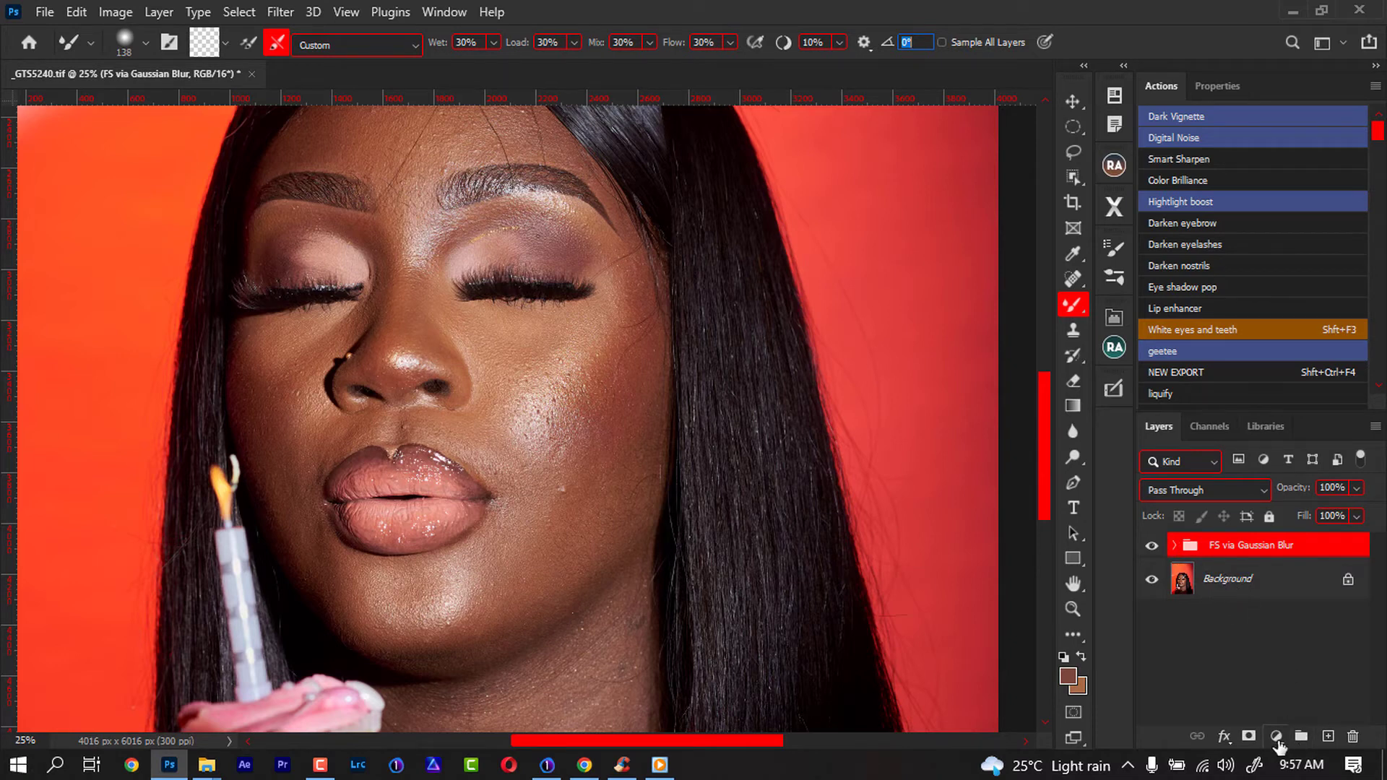
{"action": "left_click", "coordinate": [1276, 737]}
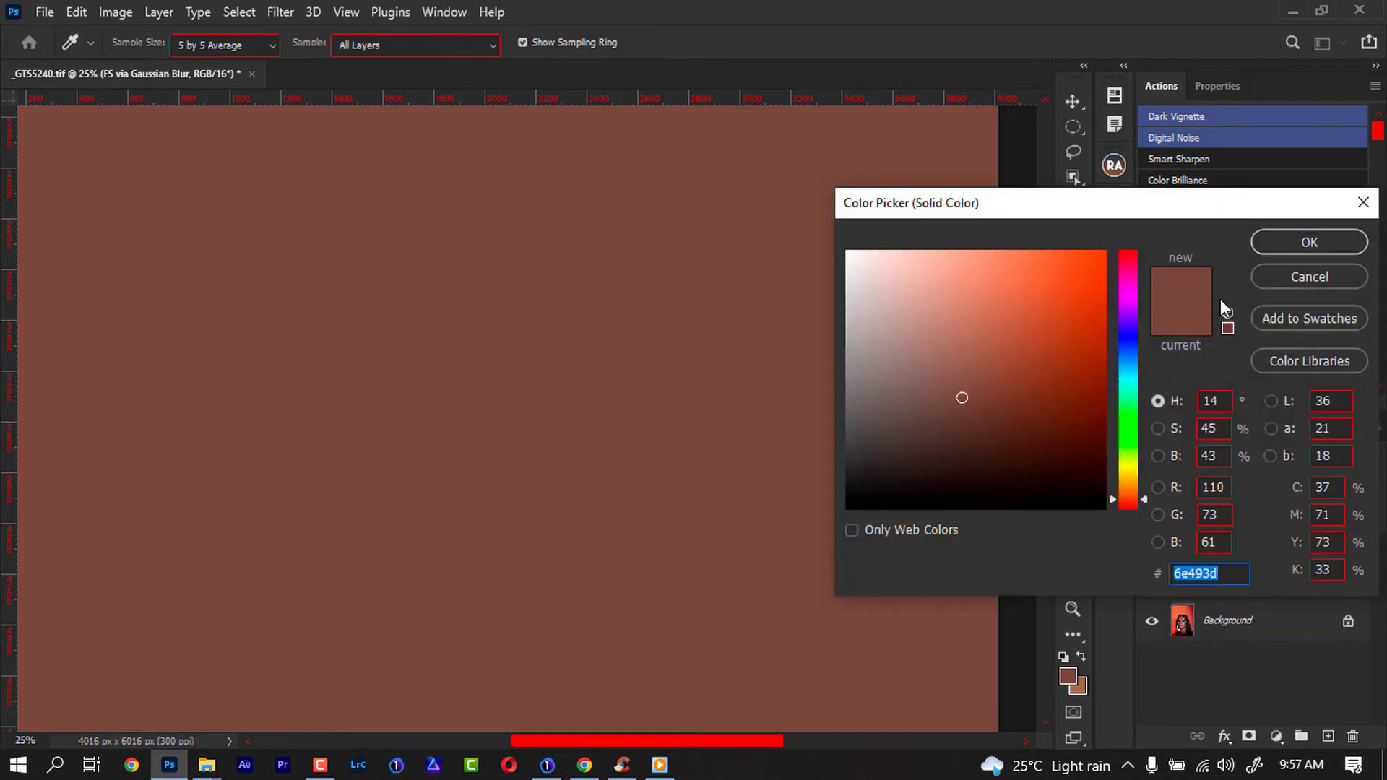
{"action": "type", "text": "ff3c00"}
{"action": "left_click", "coordinate": [1325, 242]}
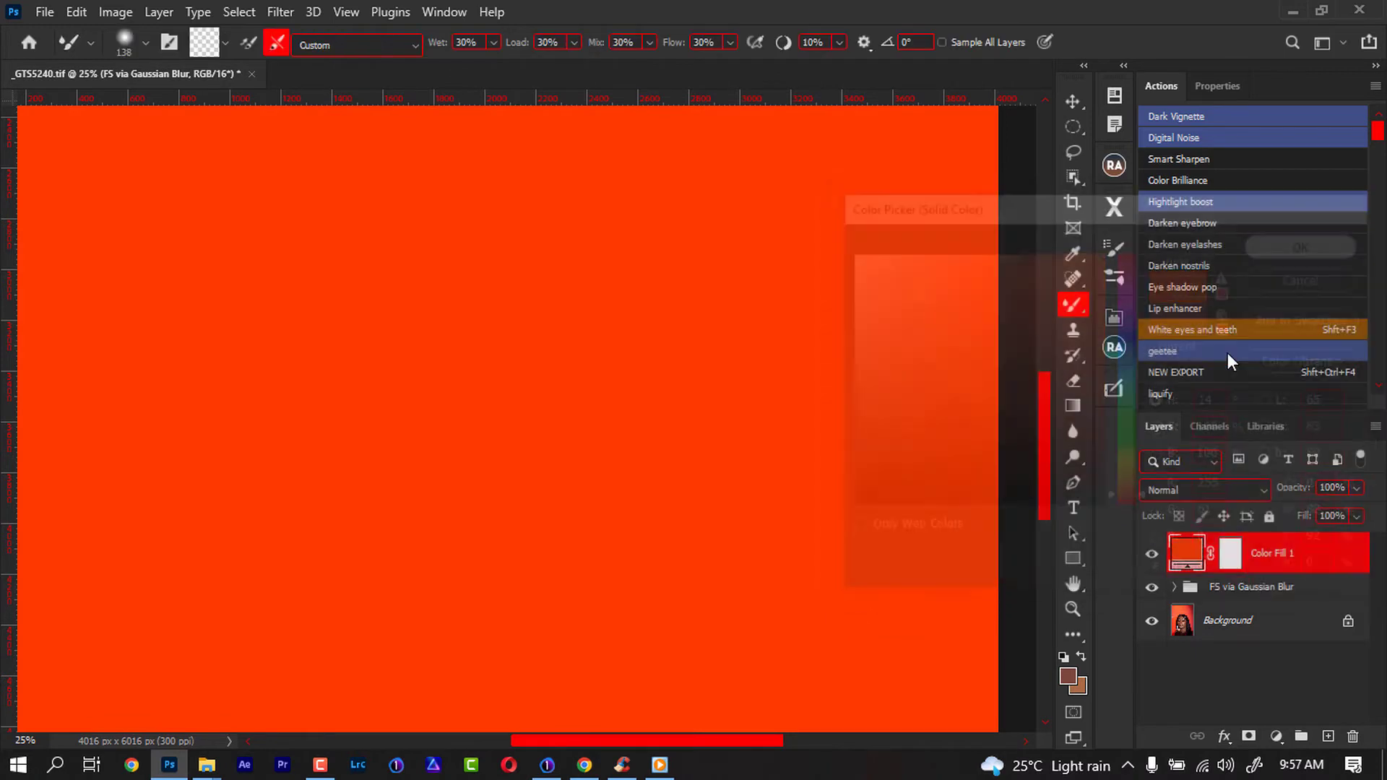
{"action": "left_click_drag", "start_coordinate": [1298, 547], "coordinate": [1351, 735]}
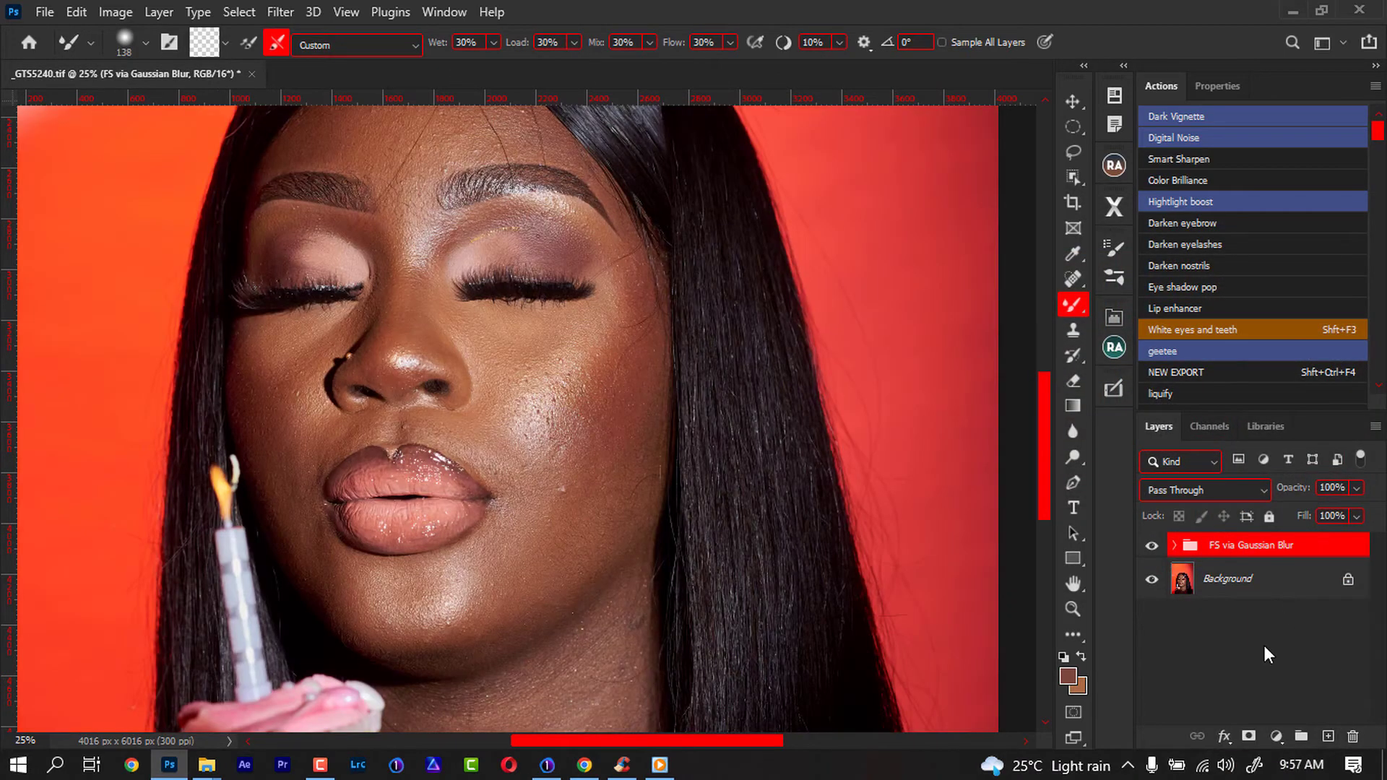
Step: Add a layer above the frequency separation group and paint the red backdrop colour over the cheek with a 1749 px soft brush
{"action": "left_click", "coordinate": [1325, 737]}
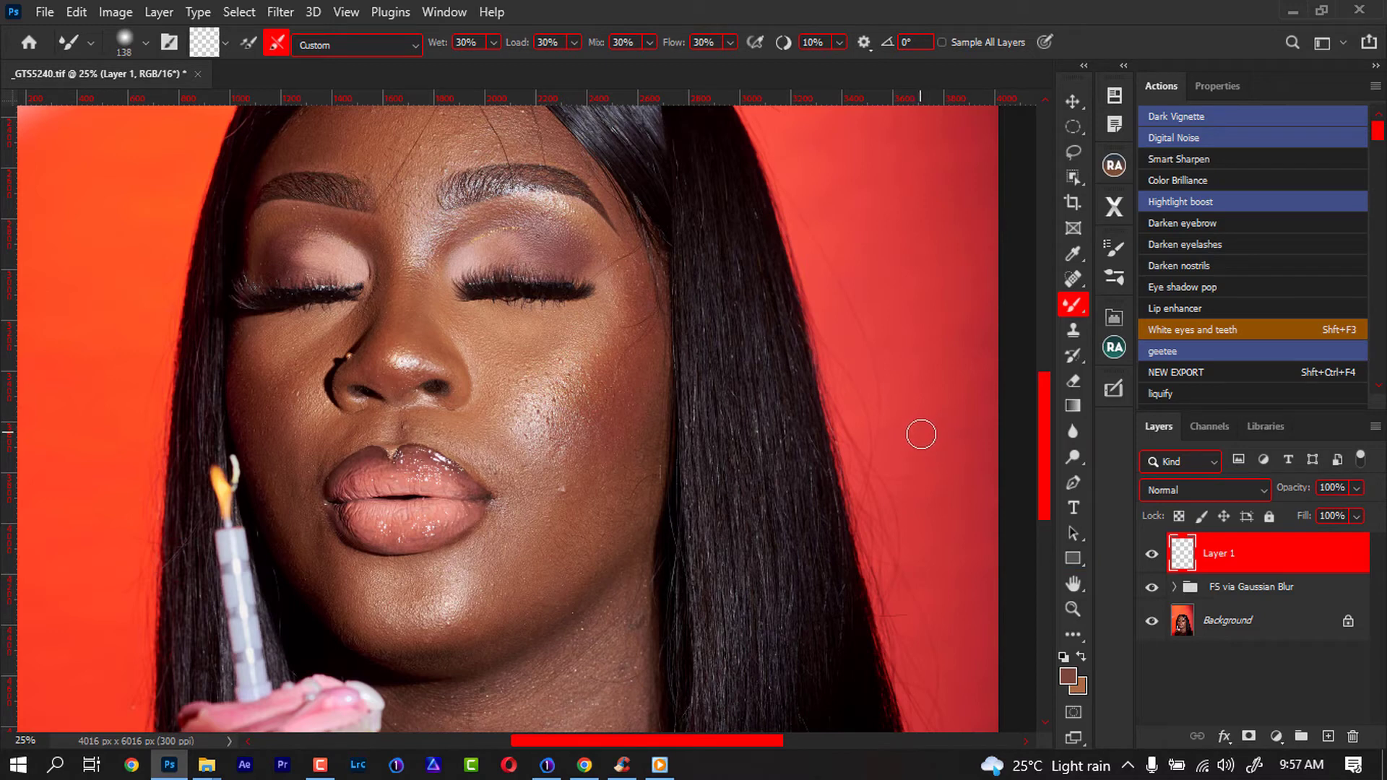
{"action": "key", "text": "shift+b"}
{"action": "left_click", "coordinate": [924, 404], "text": "alt"}
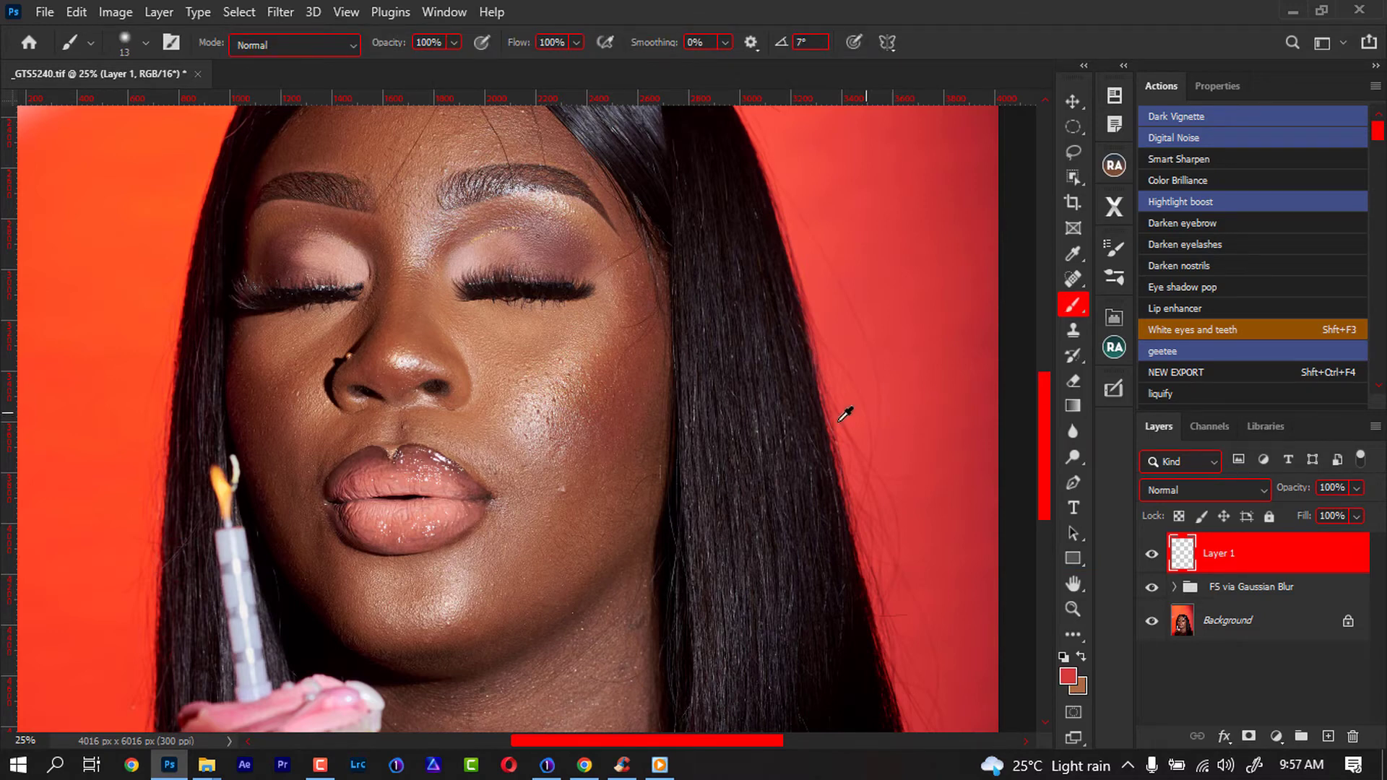
{"action": "right_click", "coordinate": [639, 455], "text": "alt"}
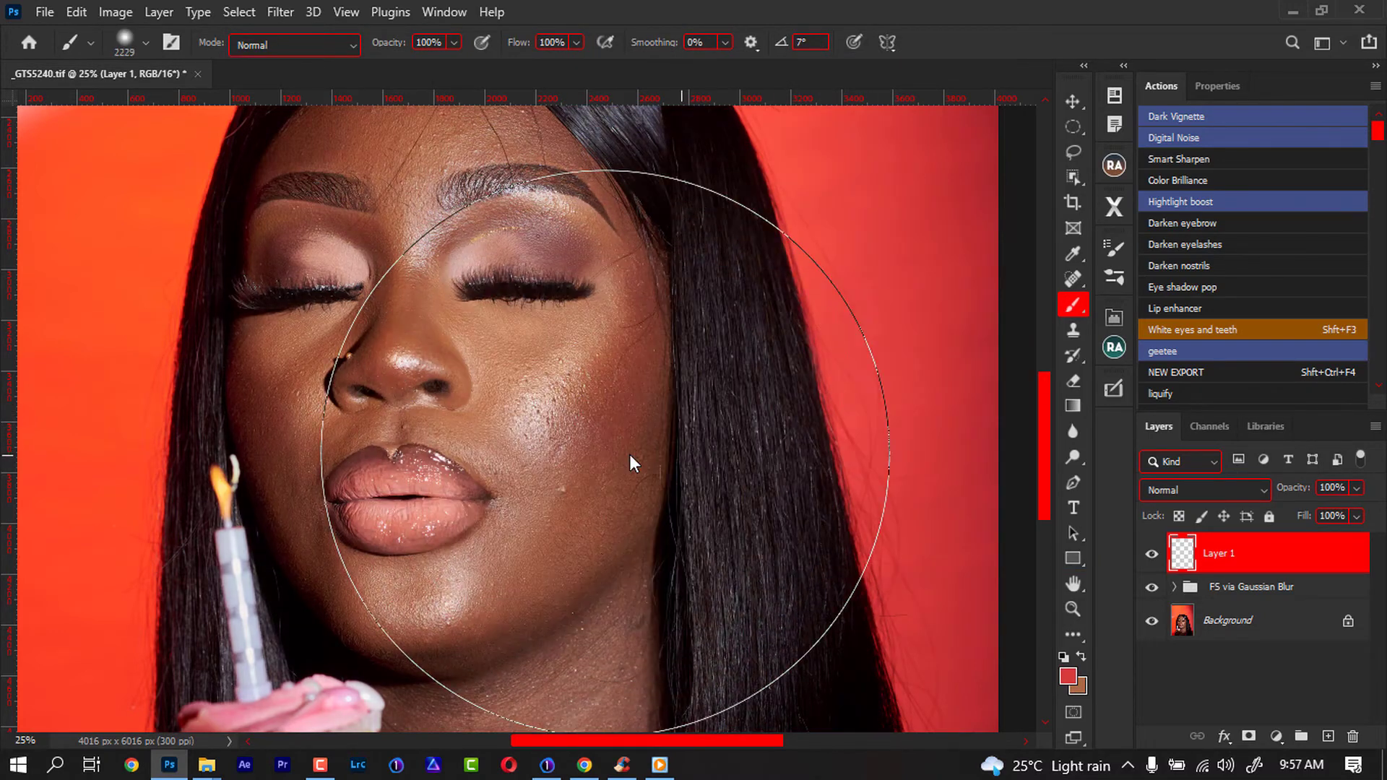
{"action": "right_click", "coordinate": [618, 419], "text": "alt"}
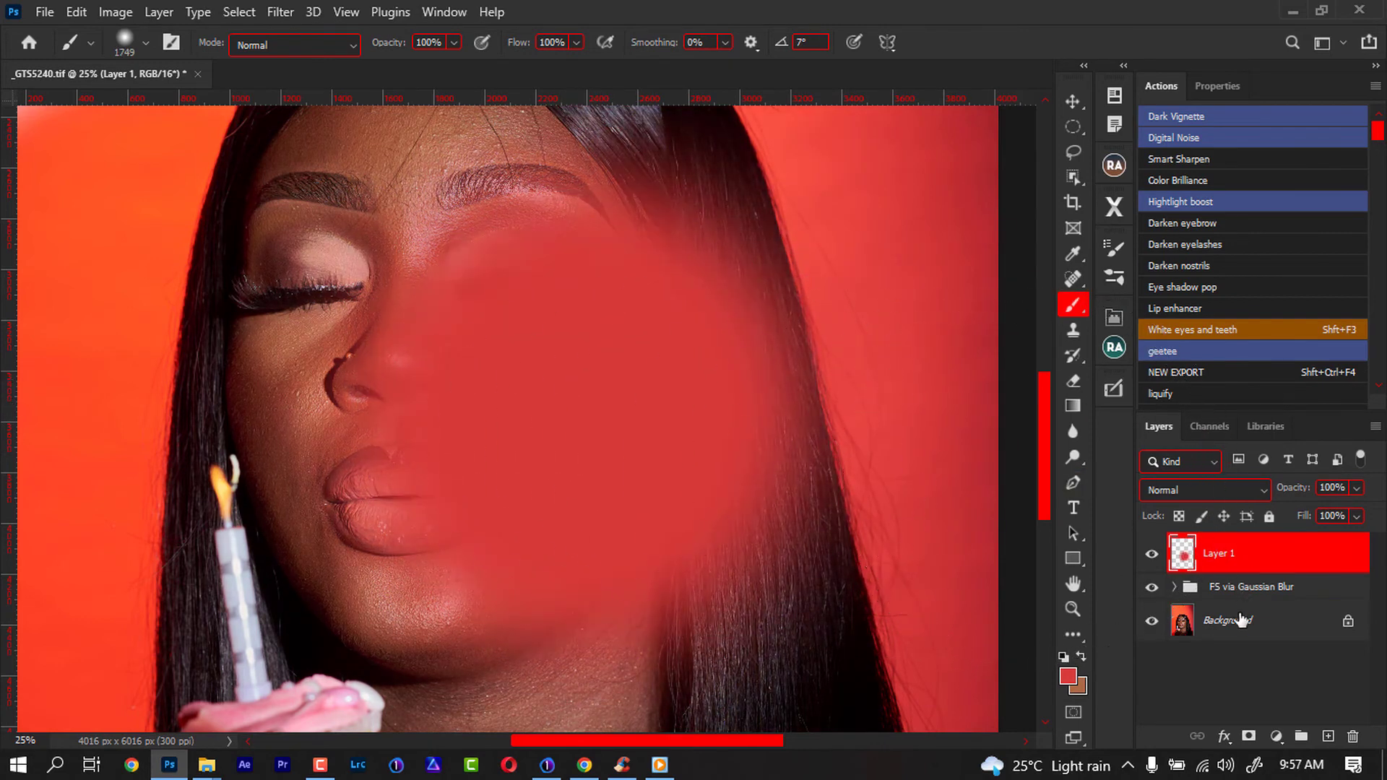
Step: Add another layer and paint the orange backdrop colour beside the other eye with a 781 px soft brush
{"action": "left_click", "coordinate": [1327, 736]}
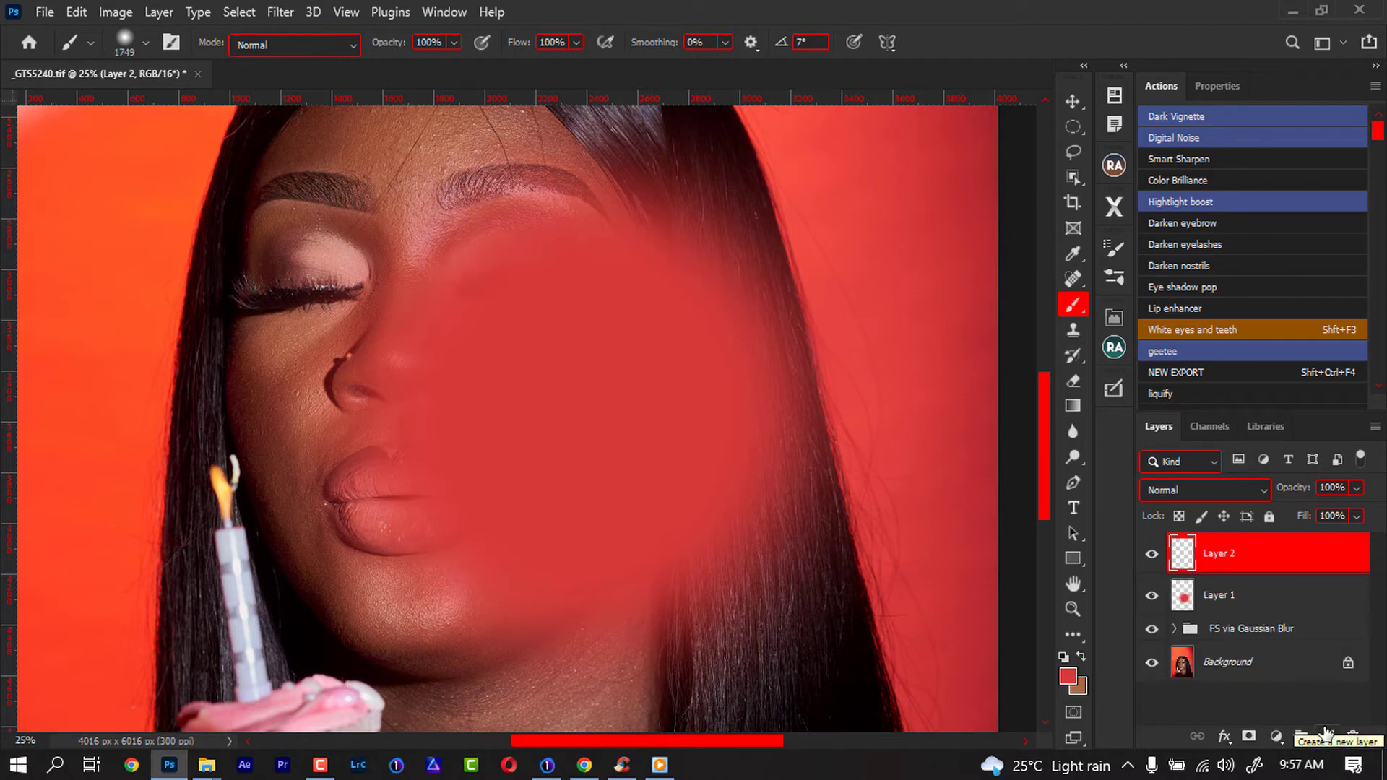
{"action": "left_click", "coordinate": [133, 280], "text": "alt"}
{"action": "left_click_drag", "start_coordinate": [125, 268], "coordinate": [54, 267]}
{"action": "left_click_drag", "start_coordinate": [123, 232], "coordinate": [109, 263]}
{"action": "left_click", "coordinate": [188, 247]}
{"action": "left_click_drag", "start_coordinate": [189, 247], "coordinate": [155, 232]}
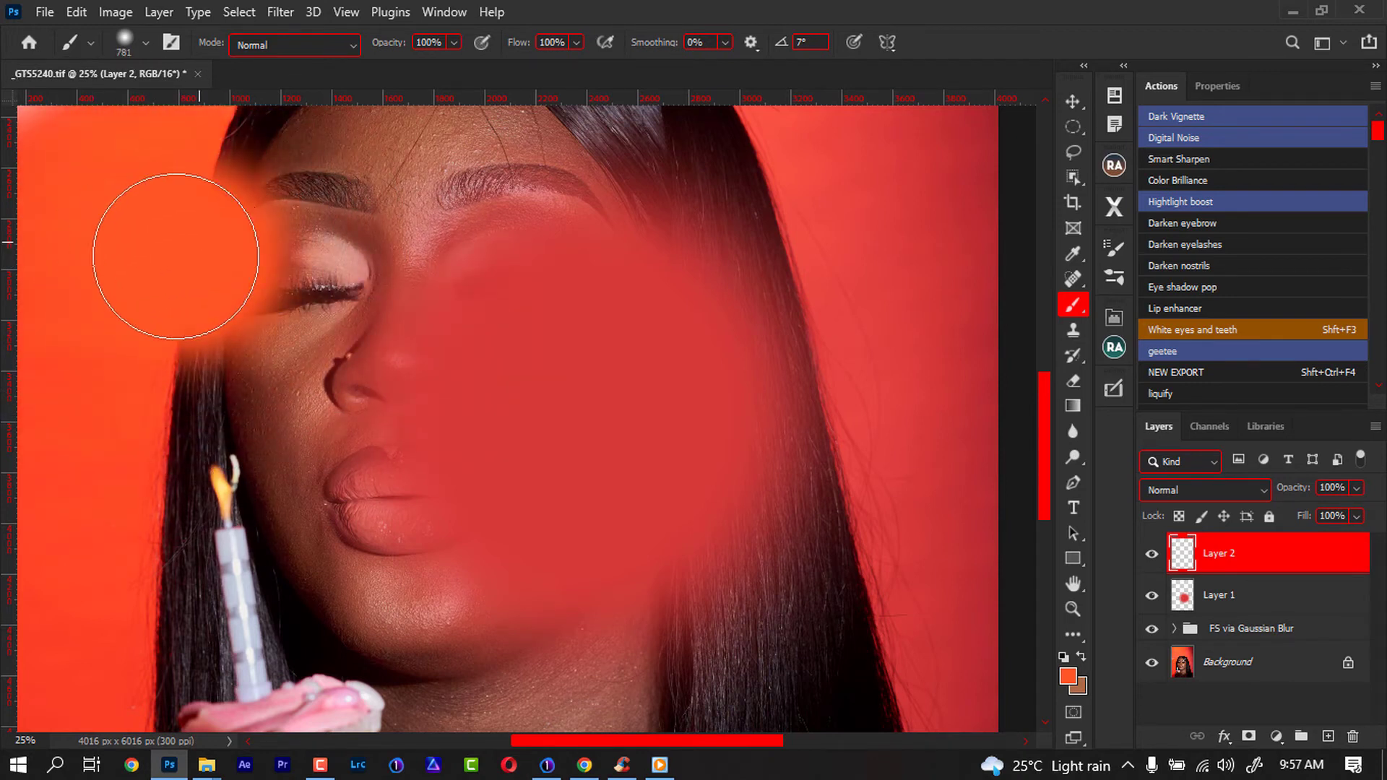
Step: Set the orange Layer 2 to Linear Dodge (Add) and the red Layer 1 to Color Dodge
{"action": "left_click", "coordinate": [1221, 491]}
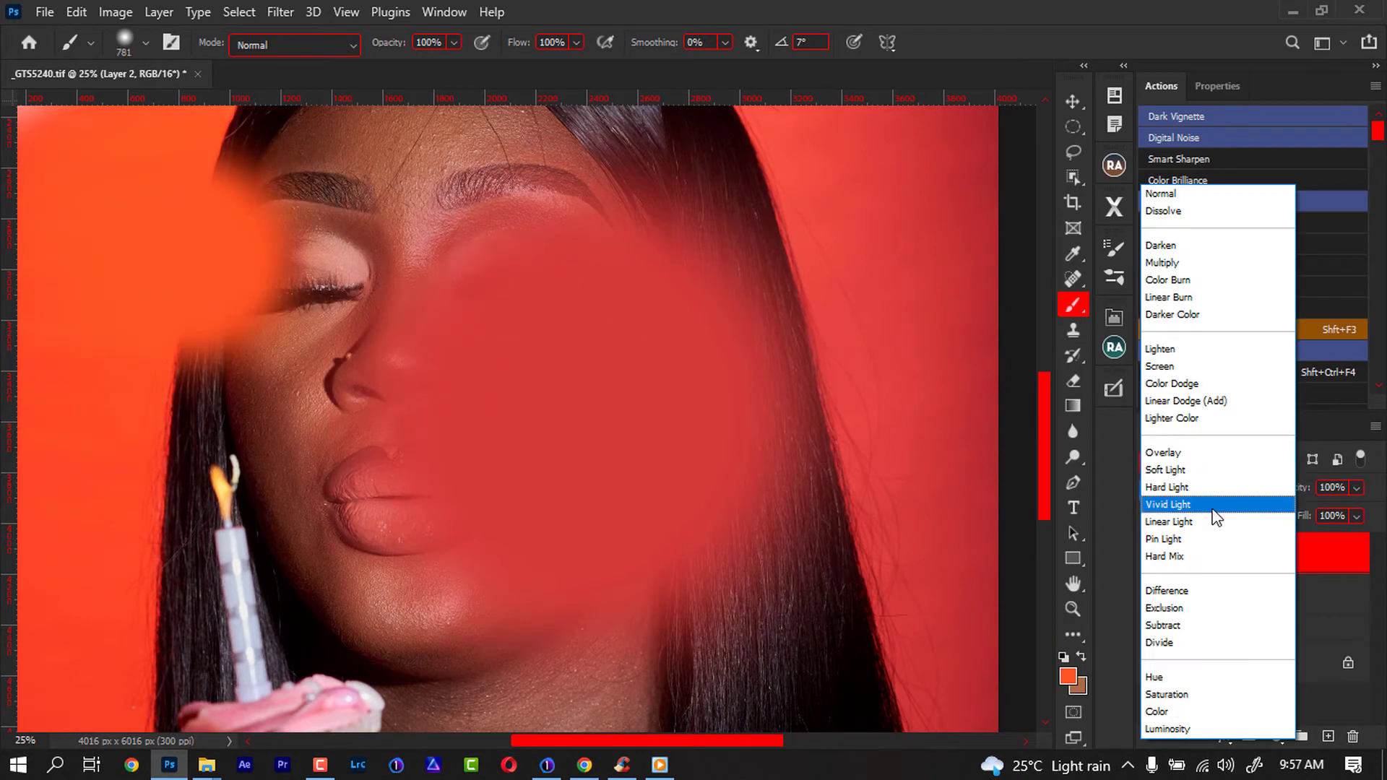
{"action": "left_click", "coordinate": [1174, 402]}
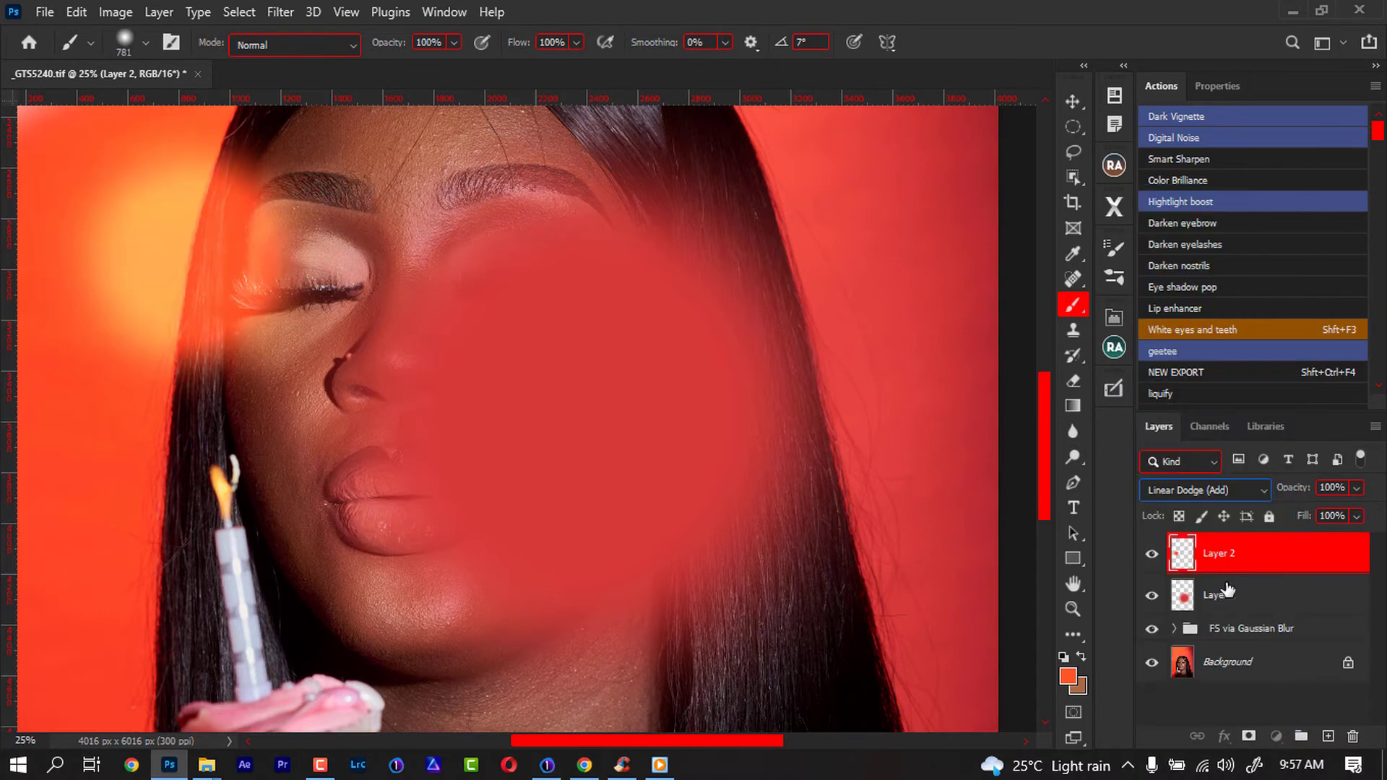
{"action": "left_click", "coordinate": [1228, 595]}
{"action": "left_click", "coordinate": [1217, 488]}
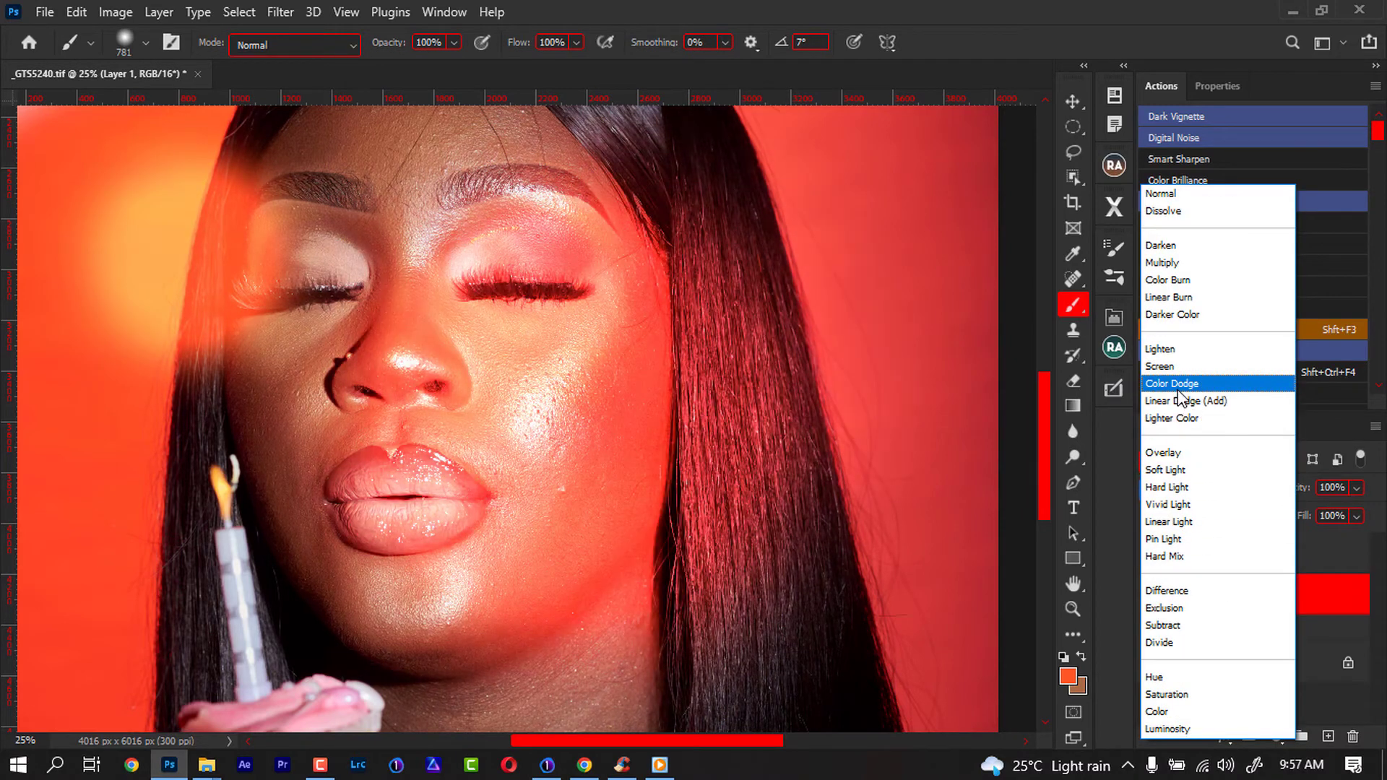
{"action": "left_click", "coordinate": [1179, 393]}
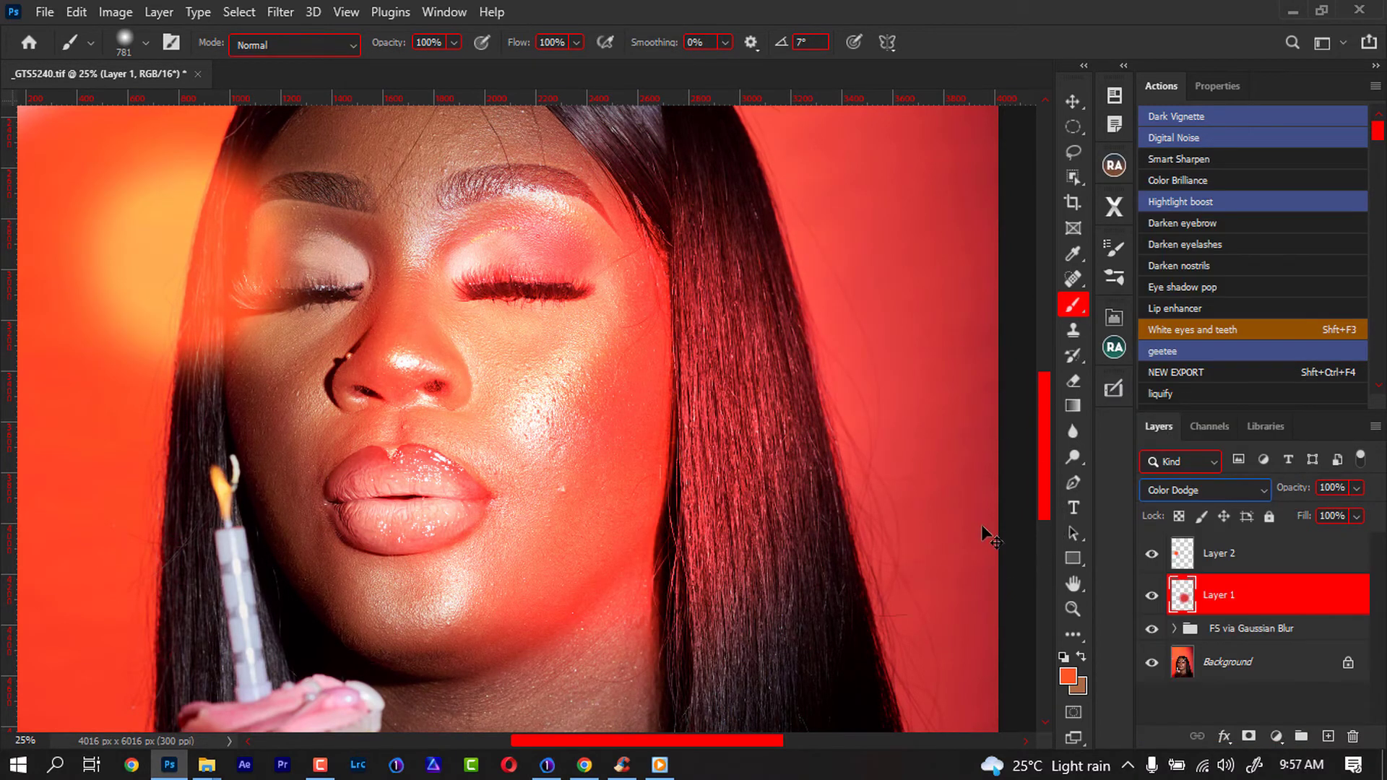
Step: Compare the full portrait with Layer 1 and Layer 2 hidden and shown
{"action": "key", "text": "ctrl+minus"}
{"action": "key", "text": "ctrl+minus"}
{"action": "key", "text": "ctrl+minus"}
{"action": "key", "text": "ctrl+plus"}
{"action": "left_click", "coordinate": [1152, 595]}
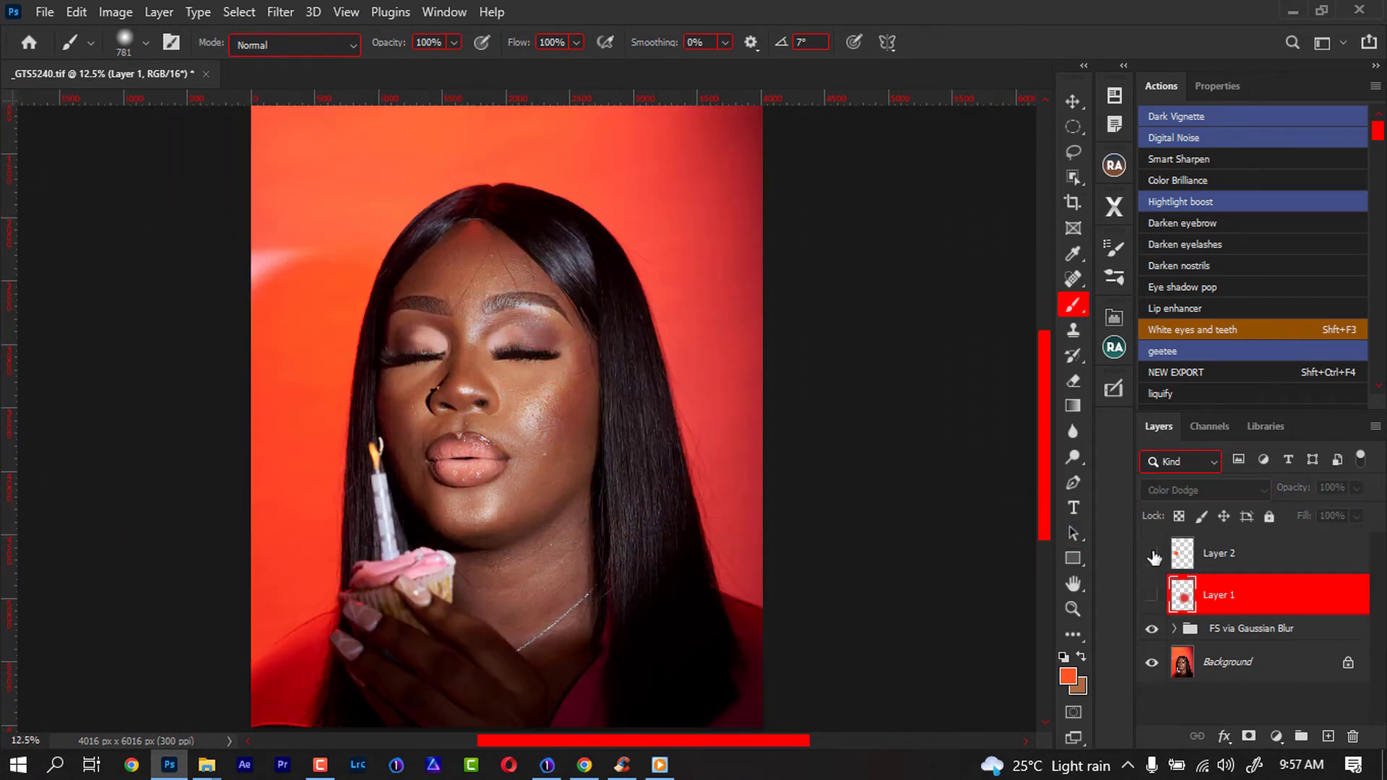
{"action": "left_click_drag", "start_coordinate": [1153, 595], "coordinate": [1153, 552]}
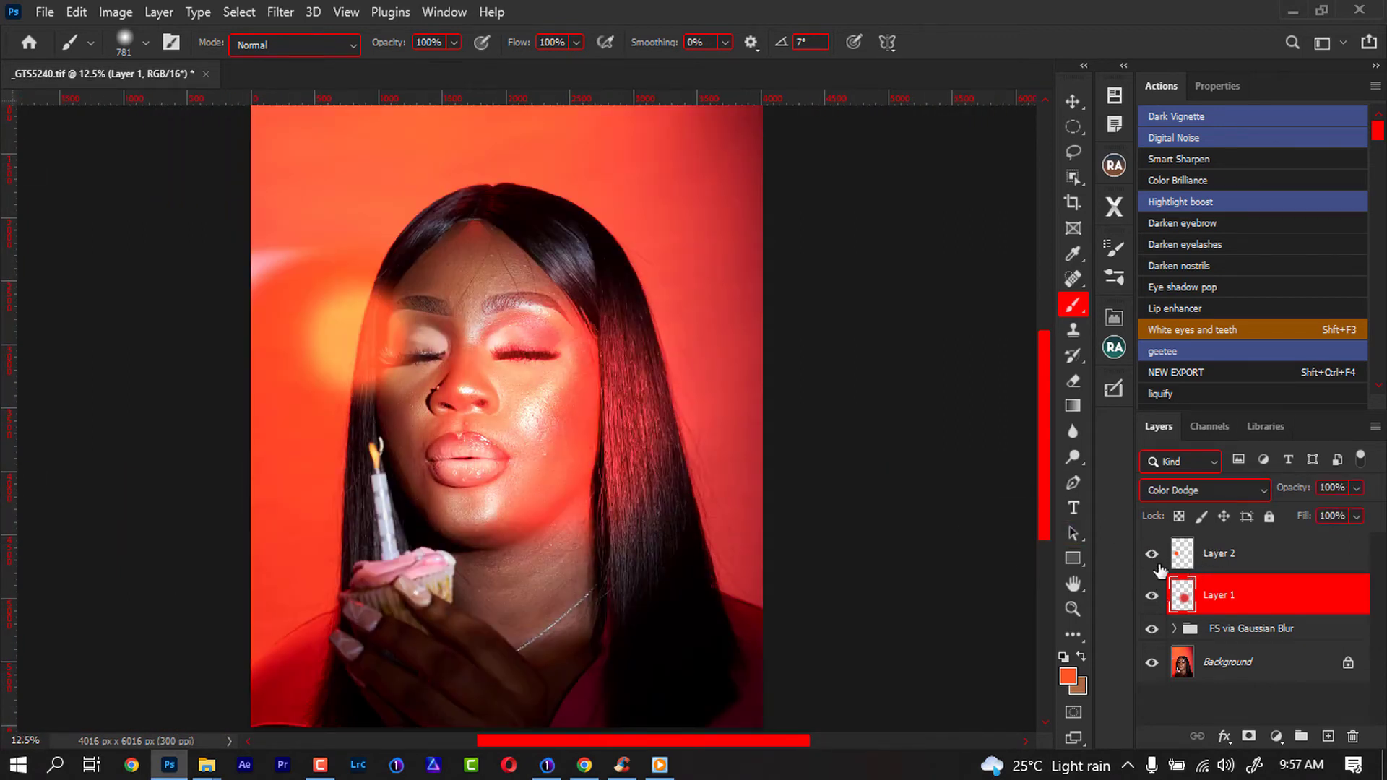
Step: Duplicate the Background layer and place the copy between Layer 1 and the FS via Gaussian Blur group
{"action": "scroll", "coordinate": [1235, 665], "scroll_direction": "up", "scroll_amount": 2}
{"action": "left_click", "coordinate": [1245, 663]}
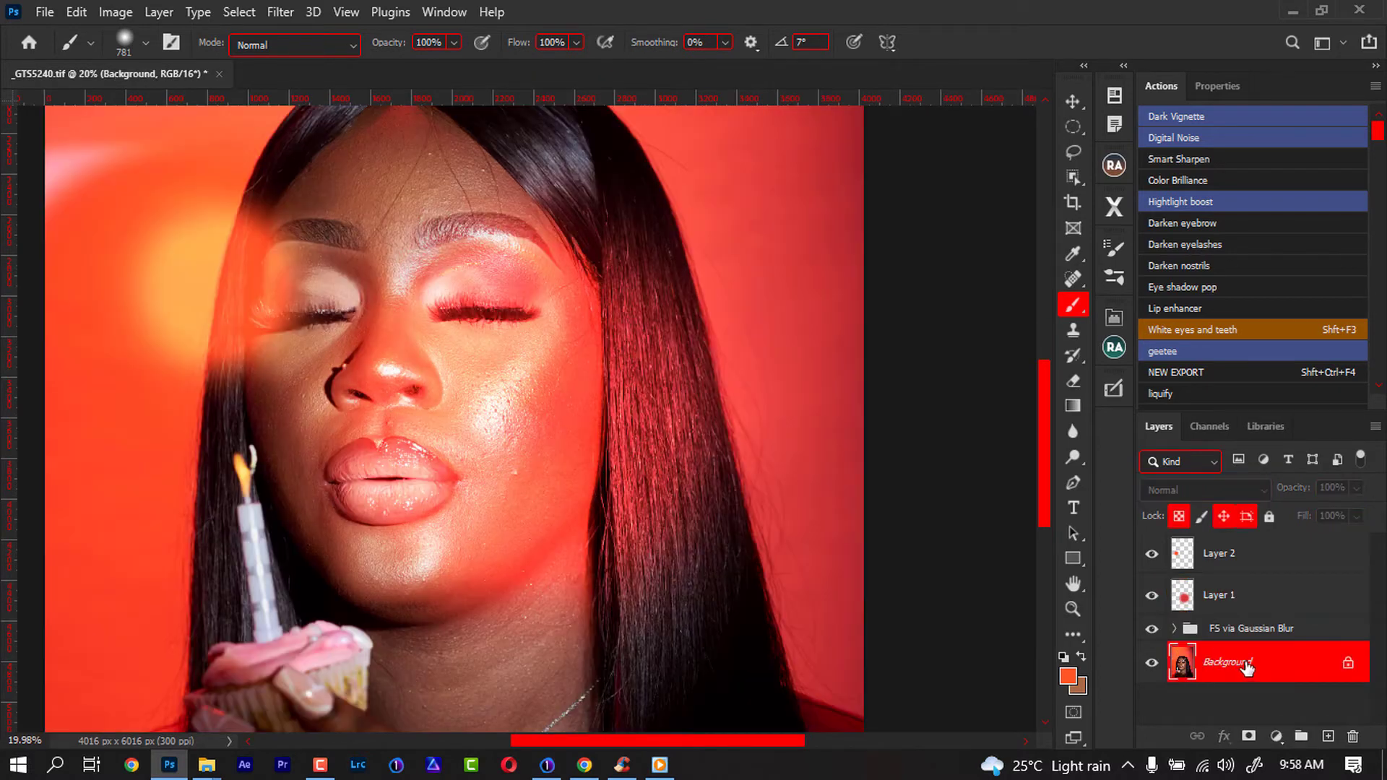
{"action": "key", "text": "ctrl+j"}
{"action": "left_click_drag", "start_coordinate": [1246, 664], "coordinate": [1248, 640]}
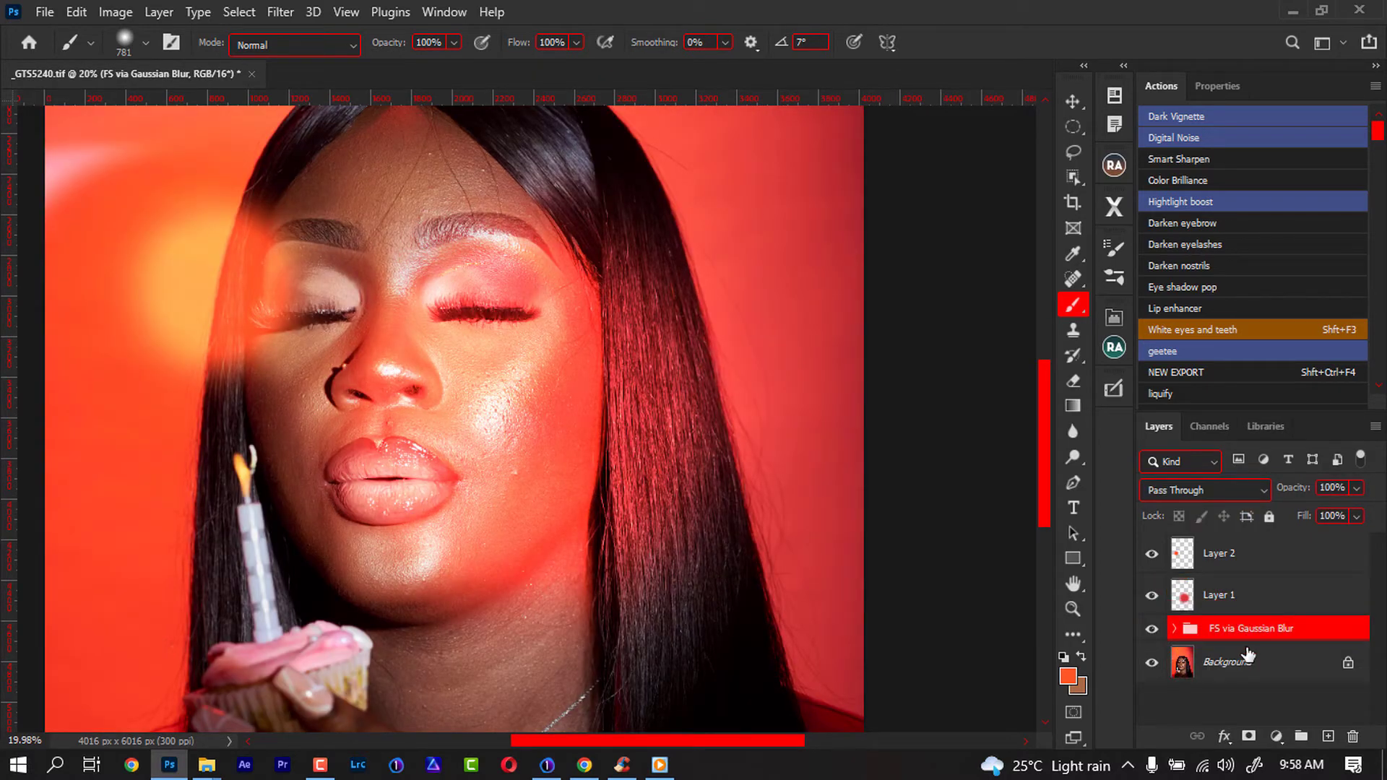
{"action": "key", "text": "ctrl+z"}
{"action": "left_click_drag", "start_coordinate": [1250, 664], "coordinate": [1244, 616]}
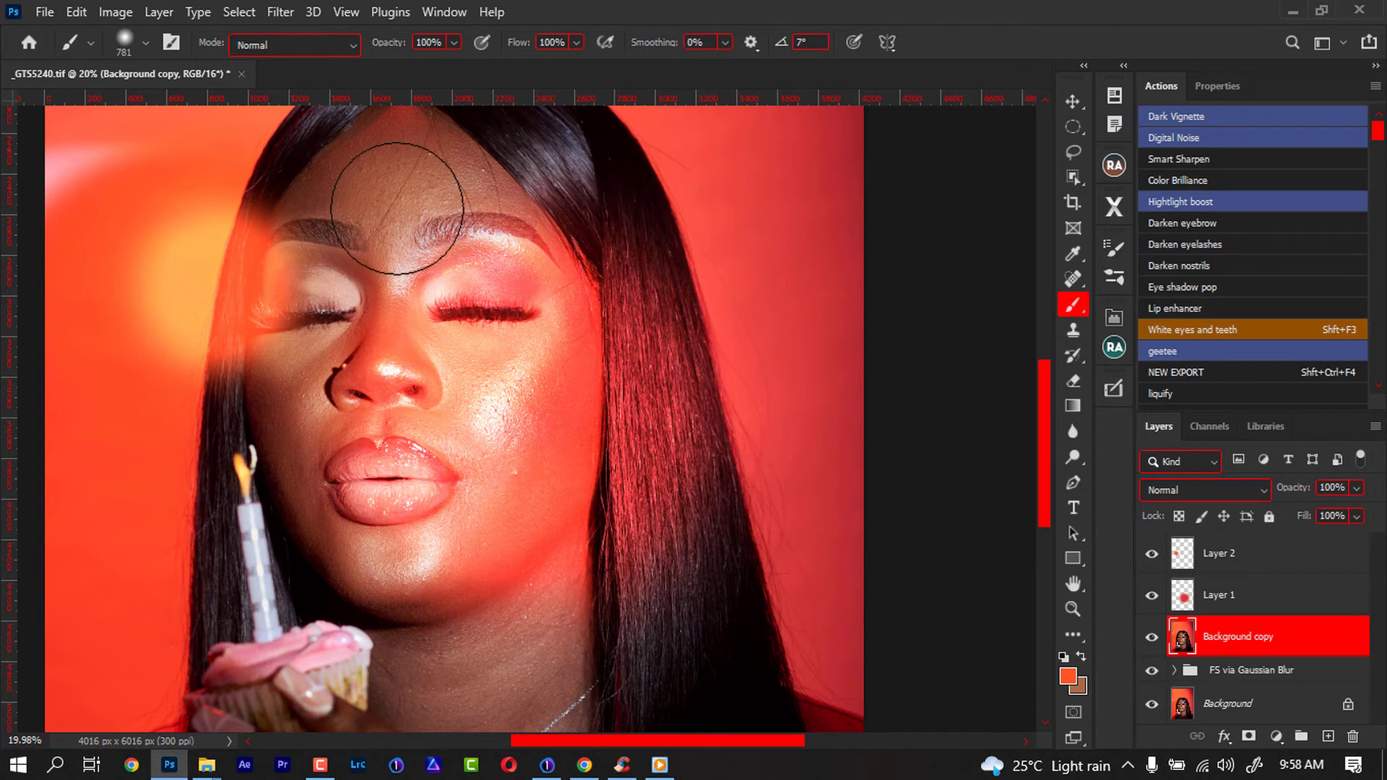
Step: Try blending the neck, chin and cheek on the Background copy with a 618 px Mixer Brush, and undo the strokes
{"action": "key", "text": "shift+b"}
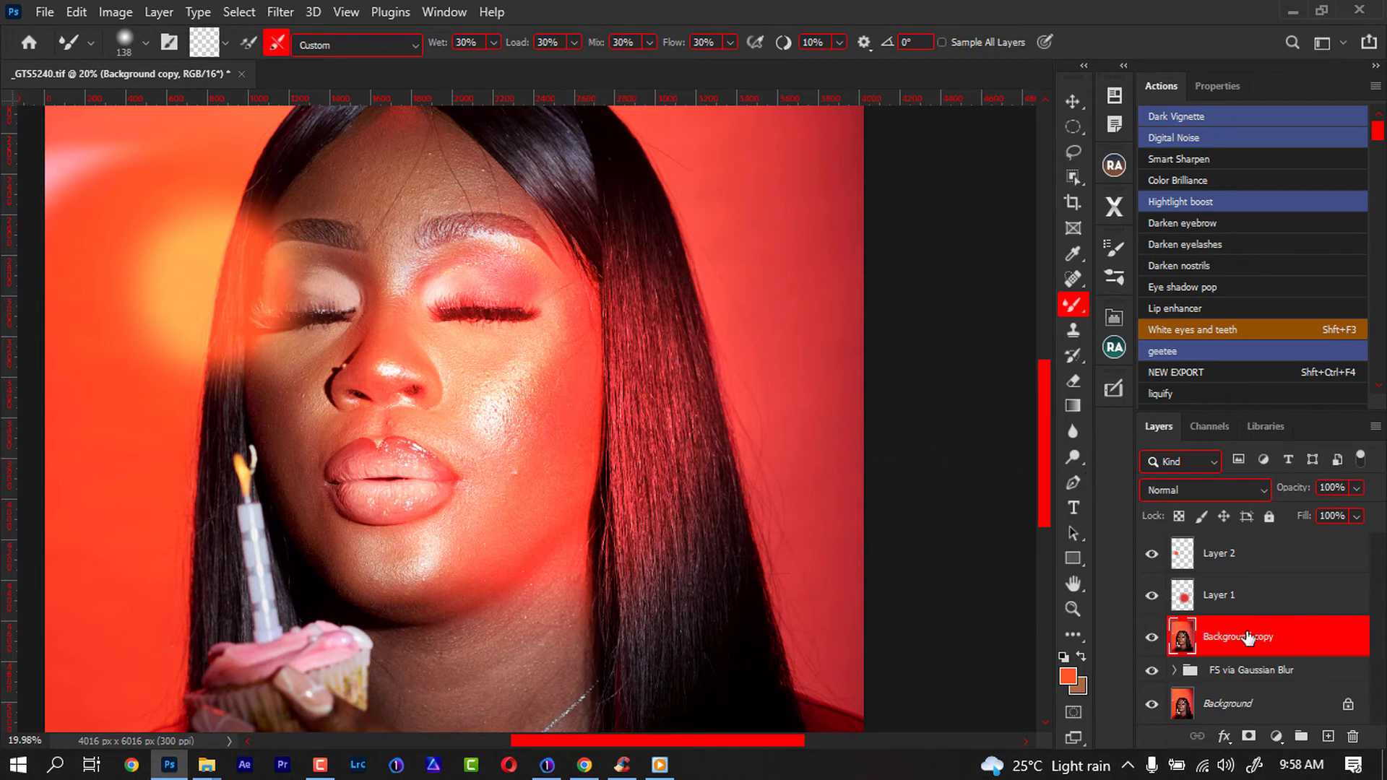
{"action": "scroll", "coordinate": [649, 642], "scroll_direction": "down", "scroll_amount": 5}
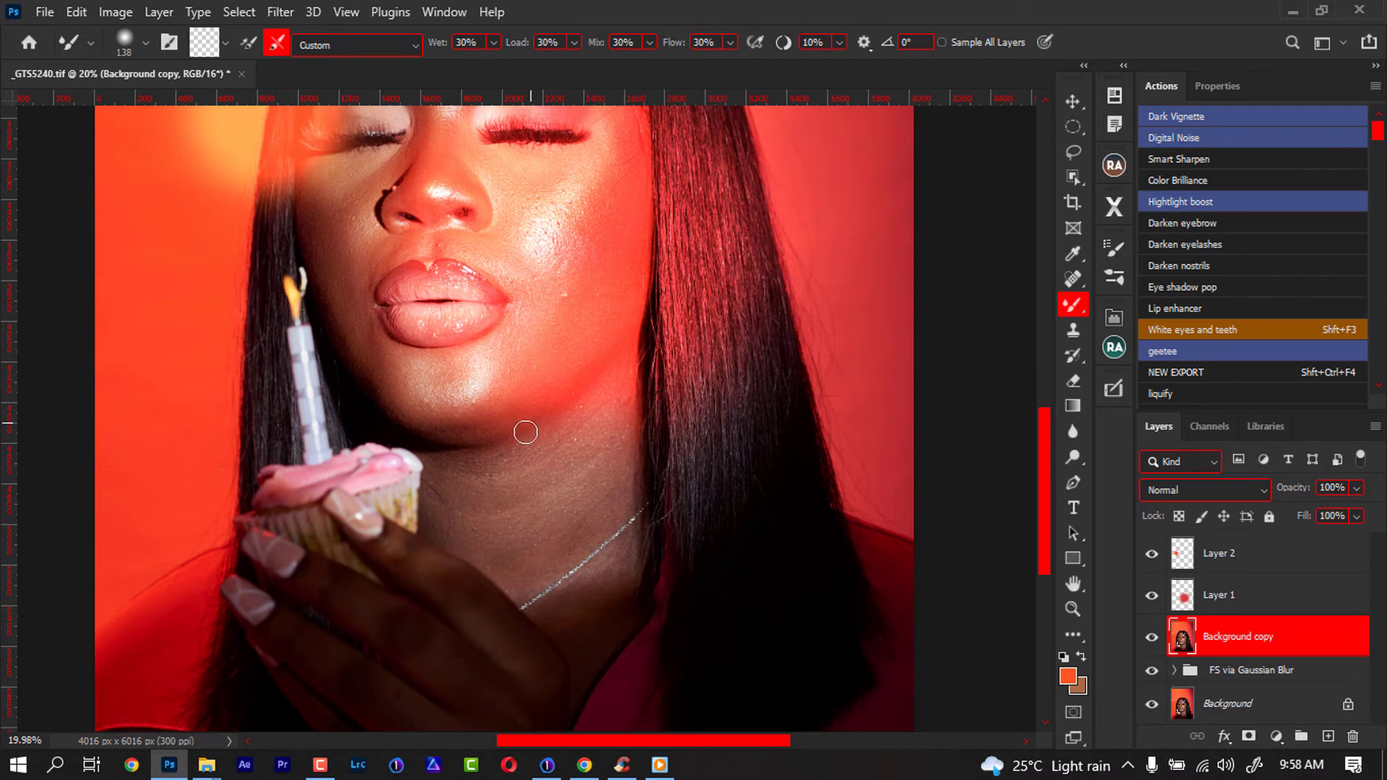
{"action": "right_click", "coordinate": [527, 434], "text": "alt"}
{"action": "mouse_move", "coordinate": [513, 482]}
{"action": "left_mouse_down"}
{"action": "mouse_move", "coordinate": [574, 441]}
{"action": "mouse_move", "coordinate": [565, 495]}
{"action": "mouse_move", "coordinate": [508, 489]}
{"action": "mouse_move", "coordinate": [498, 417]}
{"action": "mouse_move", "coordinate": [558, 329]}
{"action": "mouse_move", "coordinate": [508, 332]}
{"action": "mouse_move", "coordinate": [477, 359]}
{"action": "mouse_move", "coordinate": [513, 438]}
{"action": "mouse_move", "coordinate": [508, 526]}
{"action": "mouse_move", "coordinate": [574, 527]}
{"action": "mouse_move", "coordinate": [633, 484]}
{"action": "mouse_move", "coordinate": [592, 458]}
{"action": "mouse_move", "coordinate": [552, 482]}
{"action": "mouse_move", "coordinate": [525, 541]}
{"action": "mouse_move", "coordinate": [436, 427]}
{"action": "left_mouse_up"}
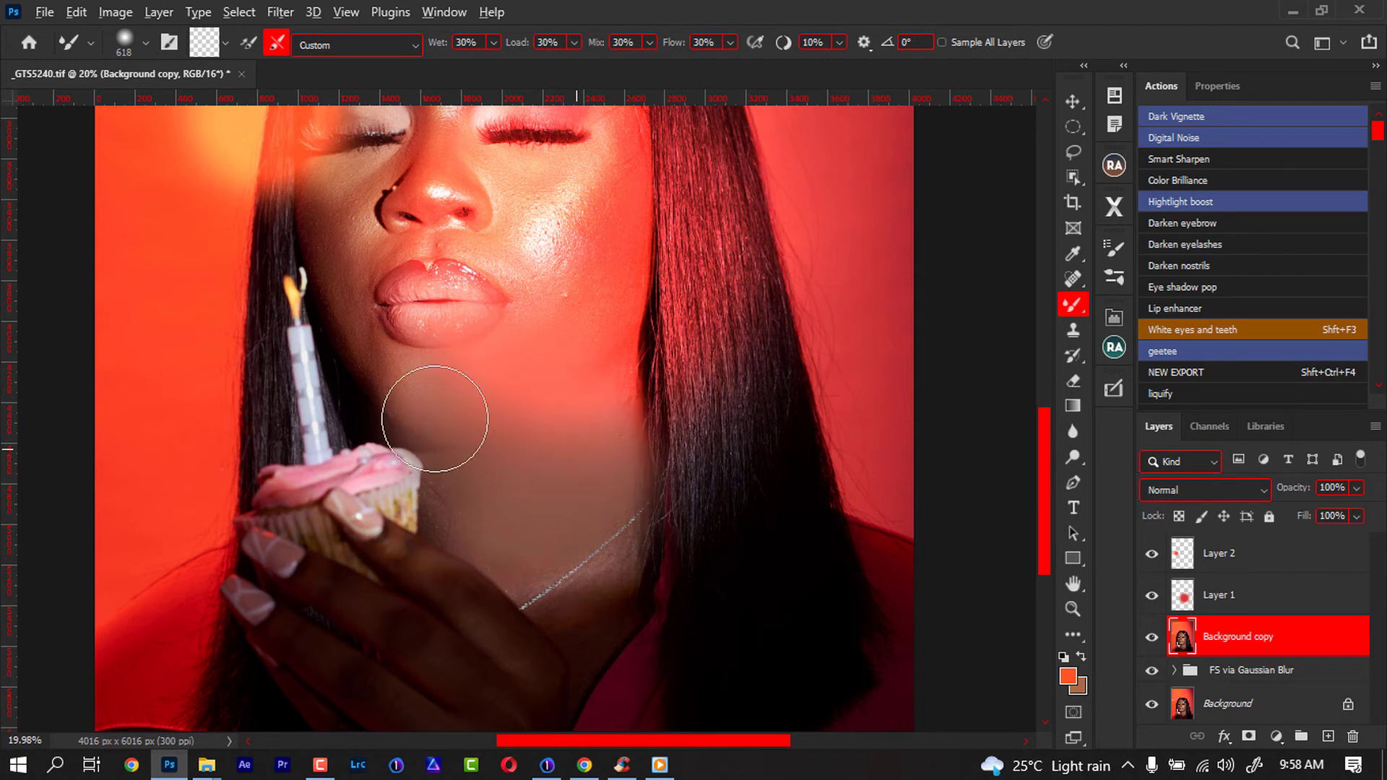
{"action": "left_click_drag", "start_coordinate": [568, 203], "coordinate": [588, 232]}
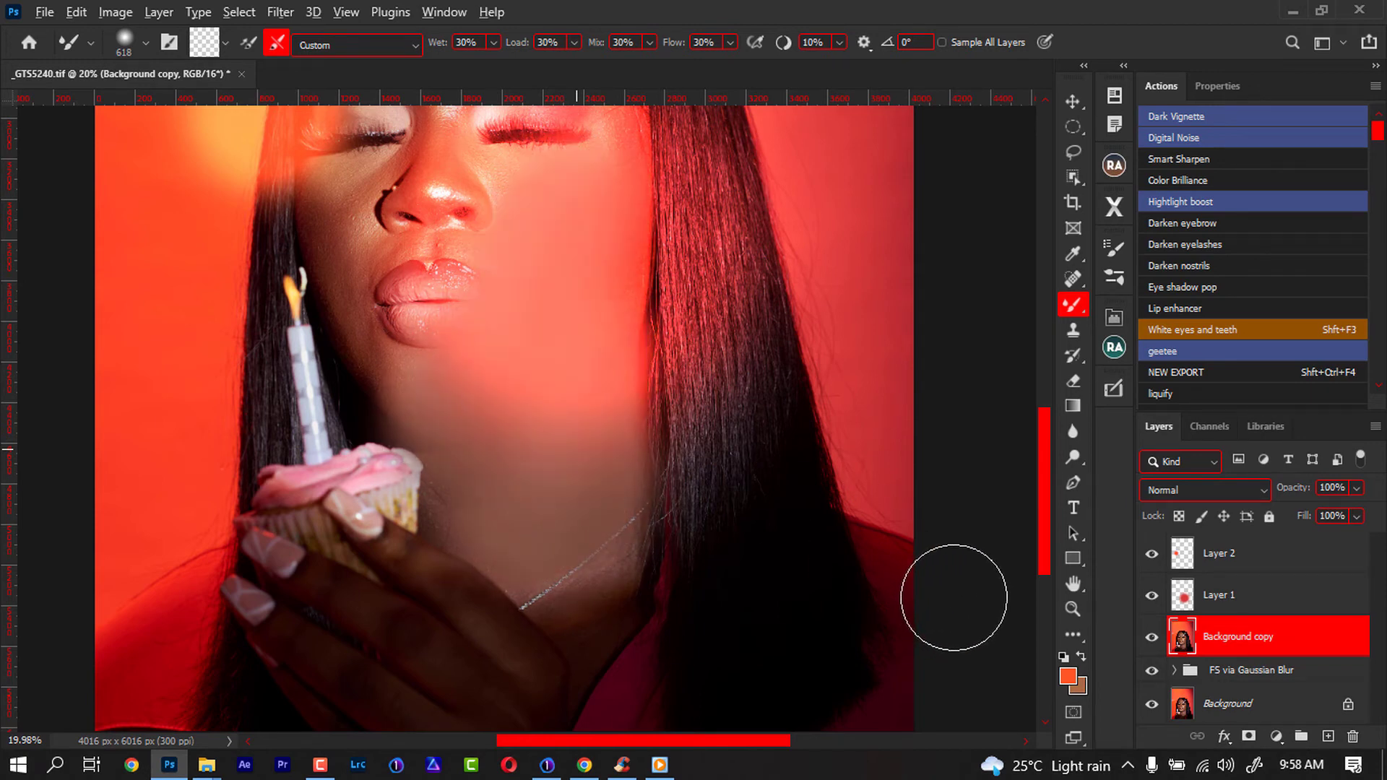
{"action": "key", "text": "ctrl+z"}
{"action": "key", "text": "ctrl+z"}
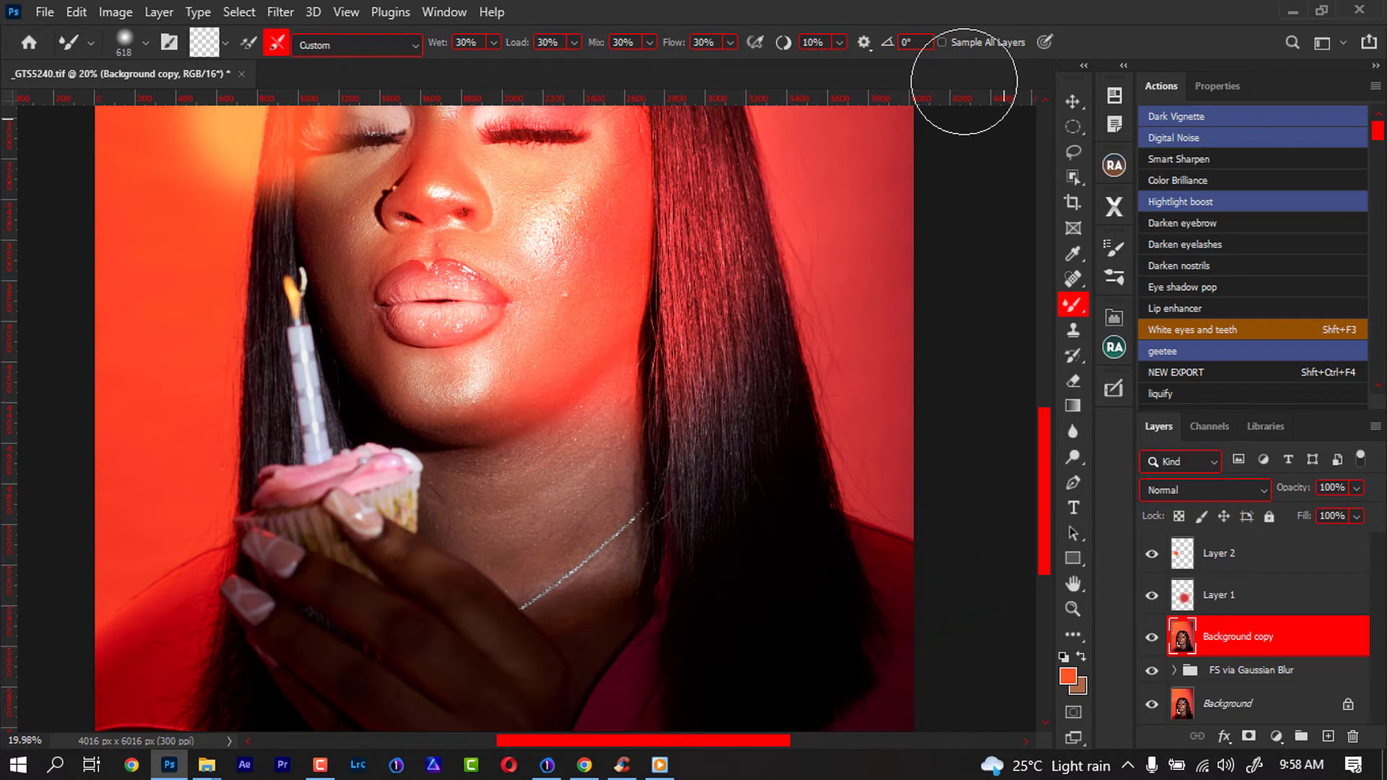
Step: Turn on Sample All Layers for the Mixer Brush, try blending the cheek and neck on the Background copy, and undo it
{"action": "left_click", "coordinate": [942, 42]}
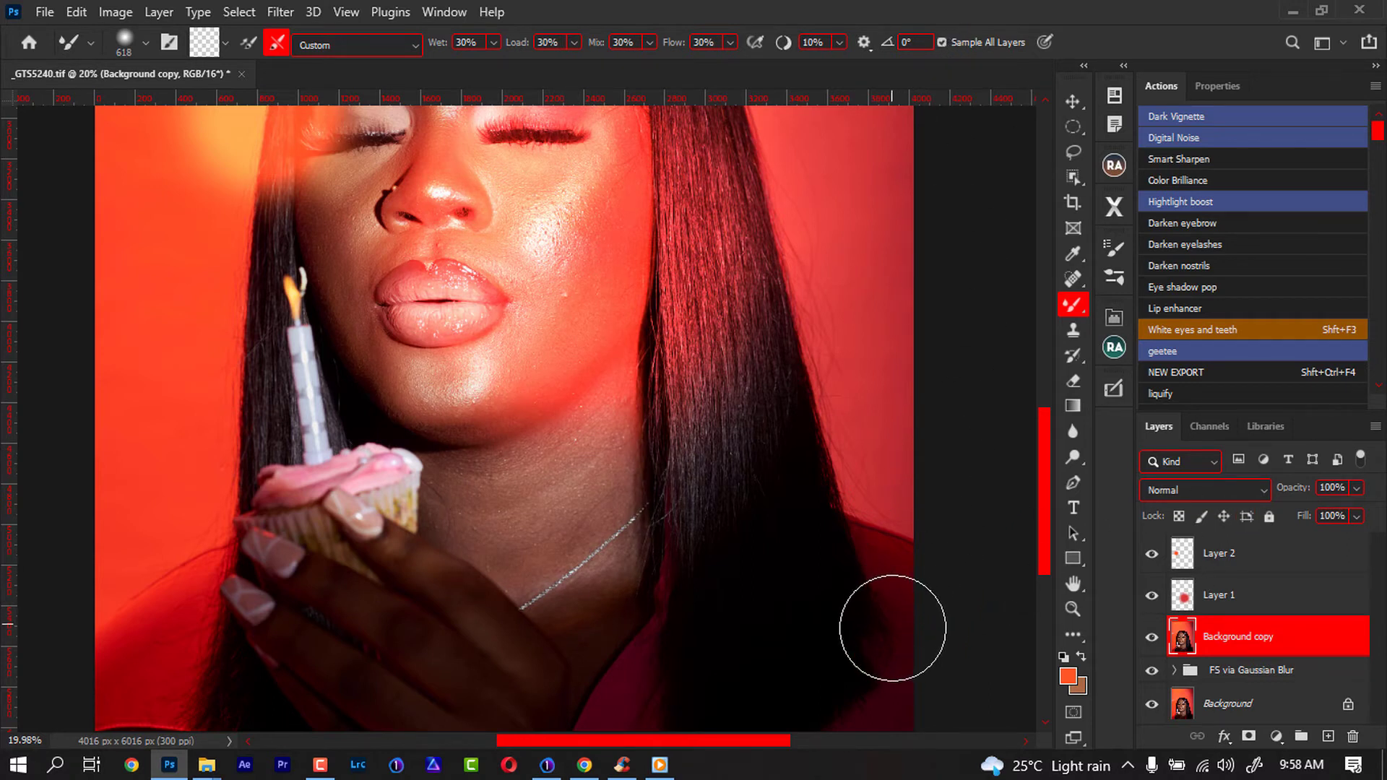
{"action": "mouse_move", "coordinate": [486, 406]}
{"action": "left_mouse_down"}
{"action": "mouse_move", "coordinate": [506, 432]}
{"action": "mouse_move", "coordinate": [492, 491]}
{"action": "mouse_move", "coordinate": [535, 448]}
{"action": "mouse_move", "coordinate": [545, 540]}
{"action": "mouse_move", "coordinate": [574, 414]}
{"action": "mouse_move", "coordinate": [572, 513]}
{"action": "mouse_move", "coordinate": [599, 379]}
{"action": "mouse_move", "coordinate": [535, 398]}
{"action": "mouse_move", "coordinate": [512, 460]}
{"action": "mouse_move", "coordinate": [422, 307]}
{"action": "mouse_move", "coordinate": [431, 438]}
{"action": "mouse_move", "coordinate": [467, 273]}
{"action": "mouse_move", "coordinate": [342, 345]}
{"action": "mouse_move", "coordinate": [473, 312]}
{"action": "mouse_move", "coordinate": [591, 178]}
{"action": "mouse_move", "coordinate": [554, 269]}
{"action": "mouse_move", "coordinate": [658, 156]}
{"action": "mouse_move", "coordinate": [566, 307]}
{"action": "mouse_move", "coordinate": [698, 230]}
{"action": "mouse_move", "coordinate": [617, 311]}
{"action": "mouse_move", "coordinate": [623, 269]}
{"action": "mouse_move", "coordinate": [597, 330]}
{"action": "mouse_move", "coordinate": [634, 272]}
{"action": "mouse_move", "coordinate": [718, 452]}
{"action": "left_mouse_up"}
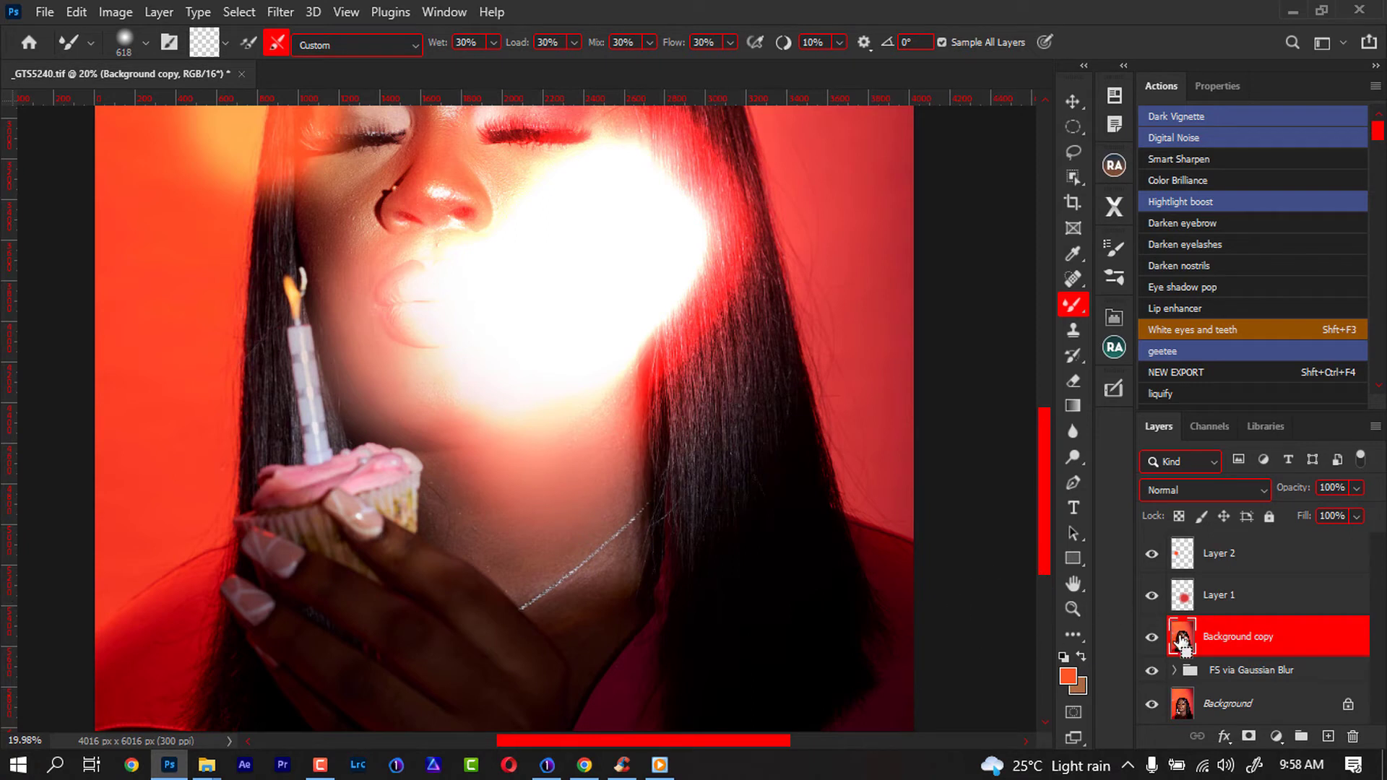
{"action": "key", "text": "ctrl+z"}
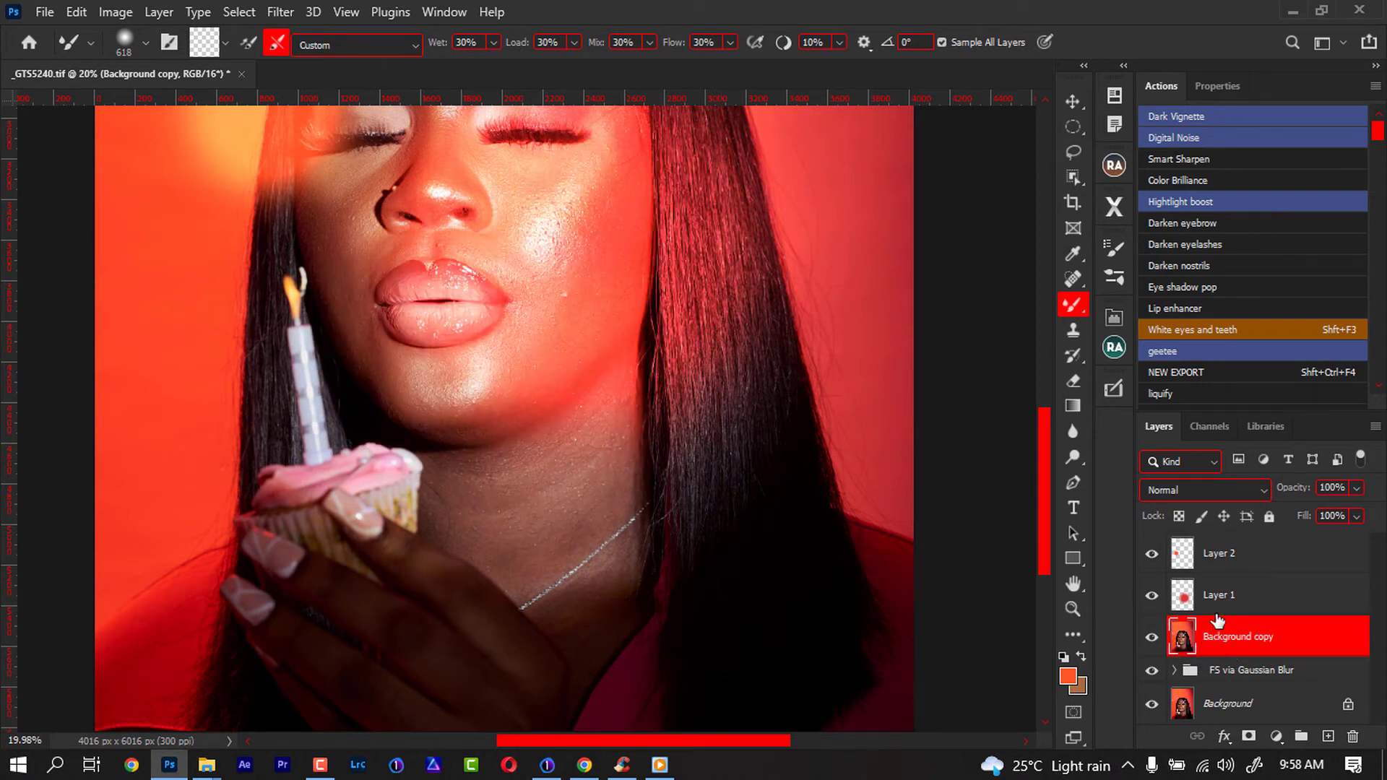
Step: Delete Layer 2, Layer 1 and the Background copy
{"action": "left_click", "coordinate": [1247, 563], "text": "shift"}
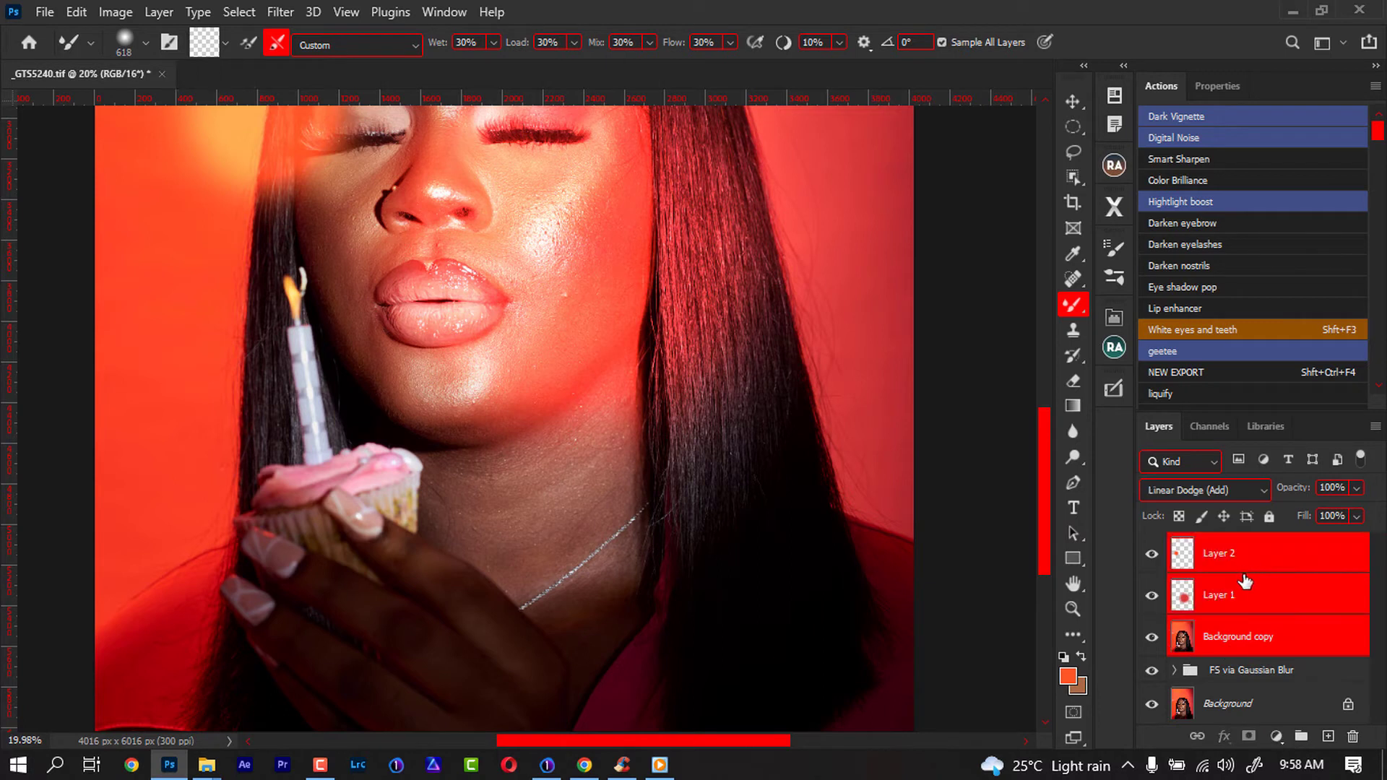
{"action": "key", "text": "Delete"}
Step: Expand the FS via Gaussian Blur group, make the Correcting Tones layer visible and active, and hide High Frequency: Texture
{"action": "left_click", "coordinate": [1174, 545]}
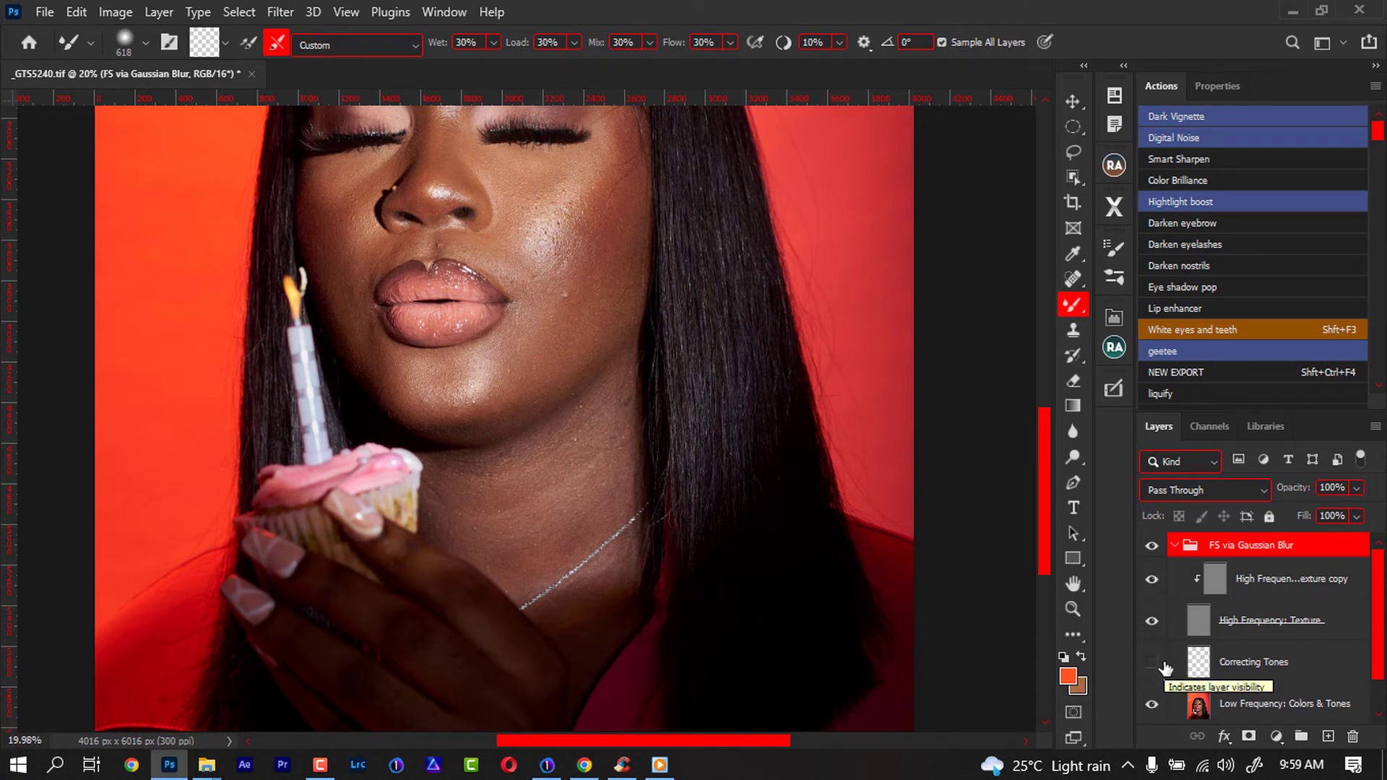
{"action": "left_click", "coordinate": [1218, 662]}
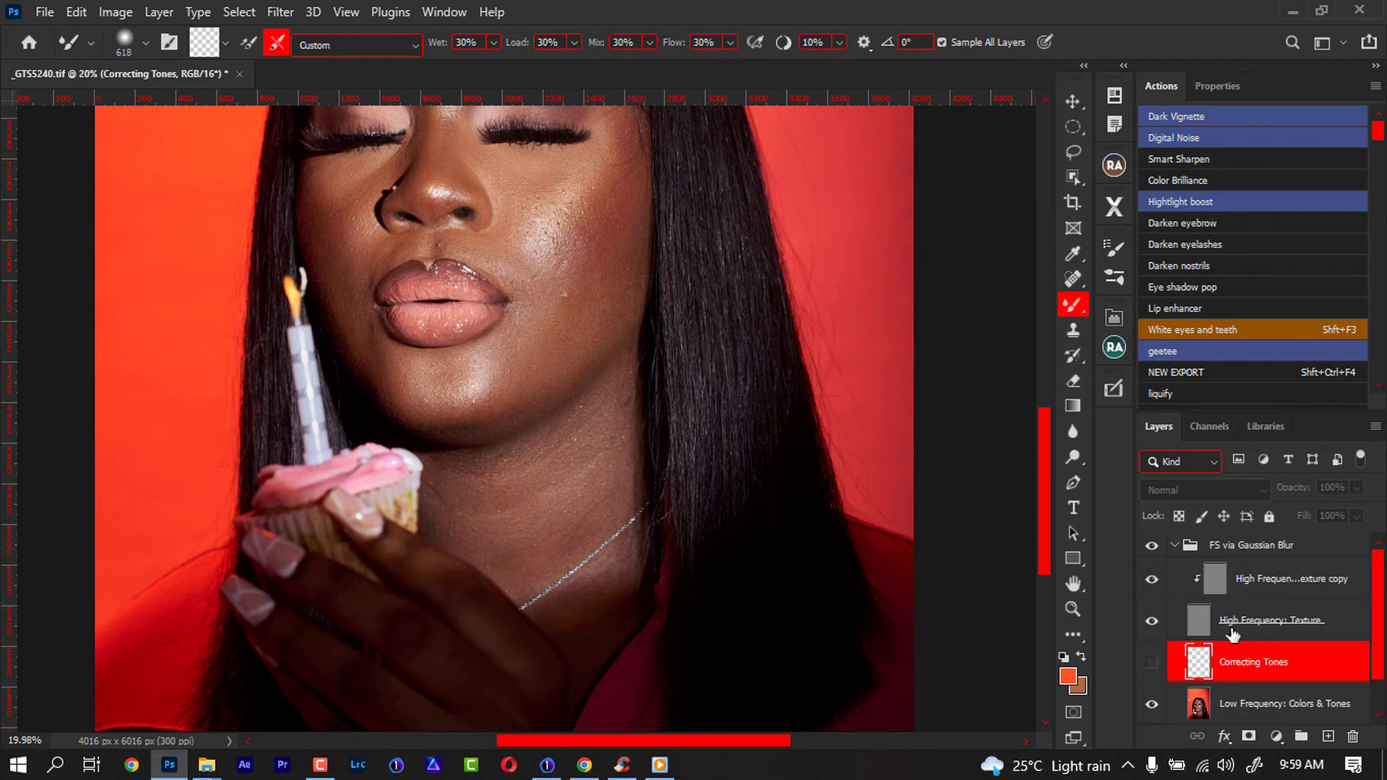
{"action": "left_click", "coordinate": [1152, 668]}
{"action": "left_click", "coordinate": [1153, 623]}
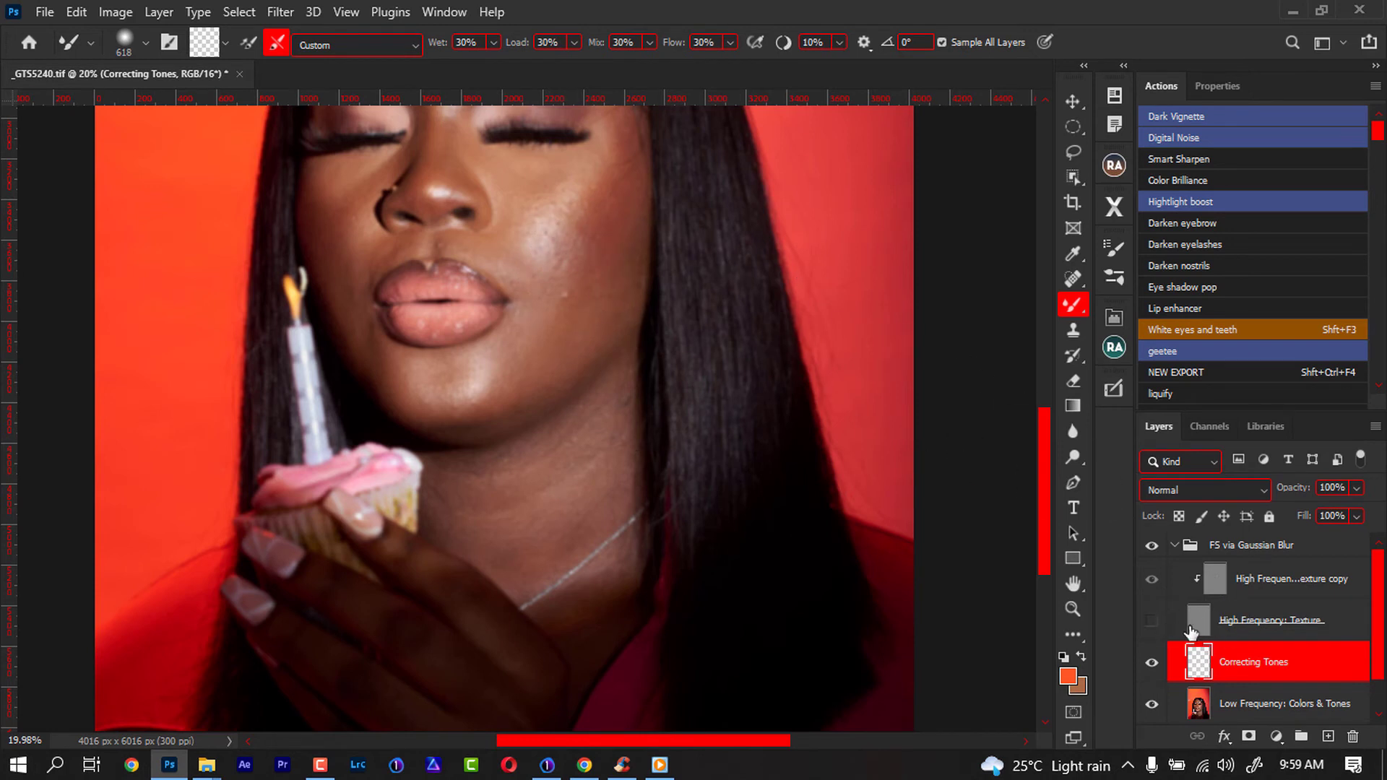
{"action": "left_click", "coordinate": [1153, 621]}
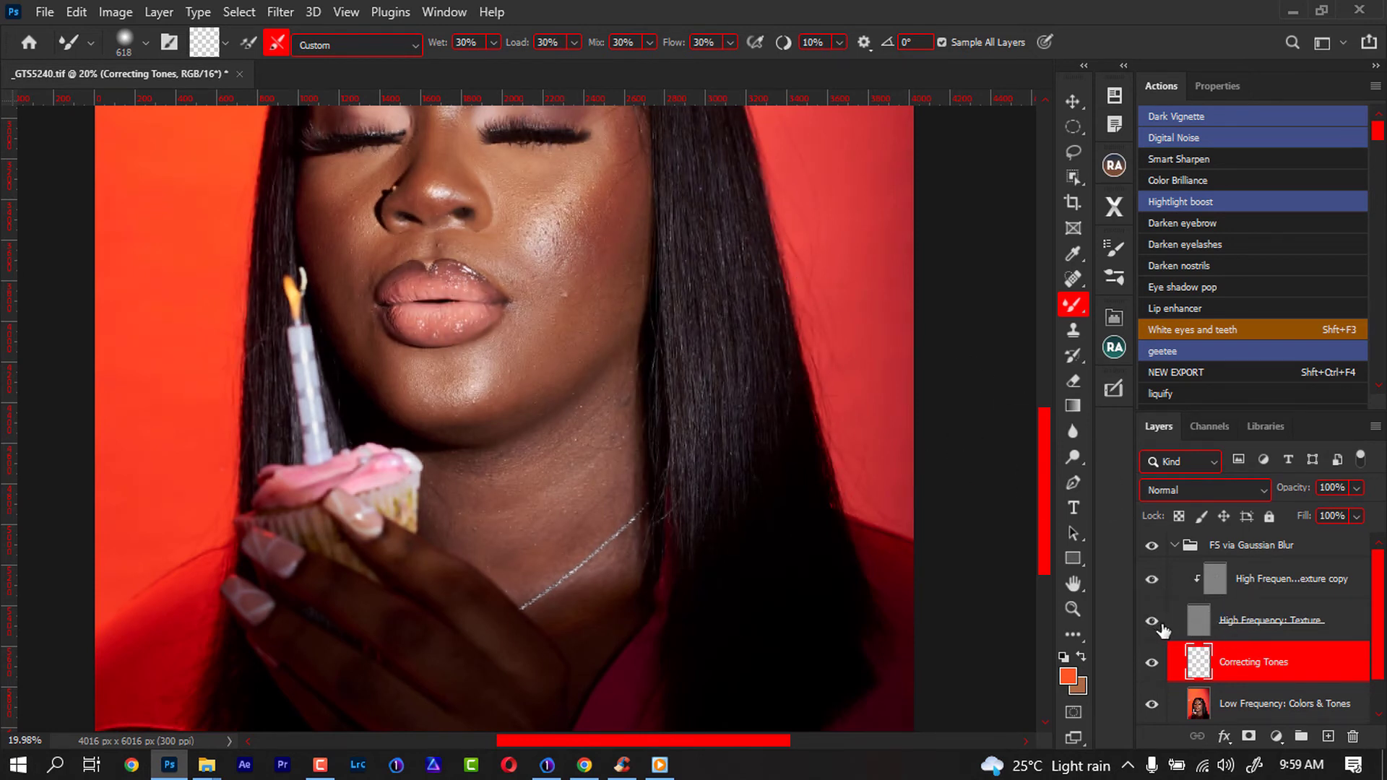
{"action": "left_click", "coordinate": [1155, 623]}
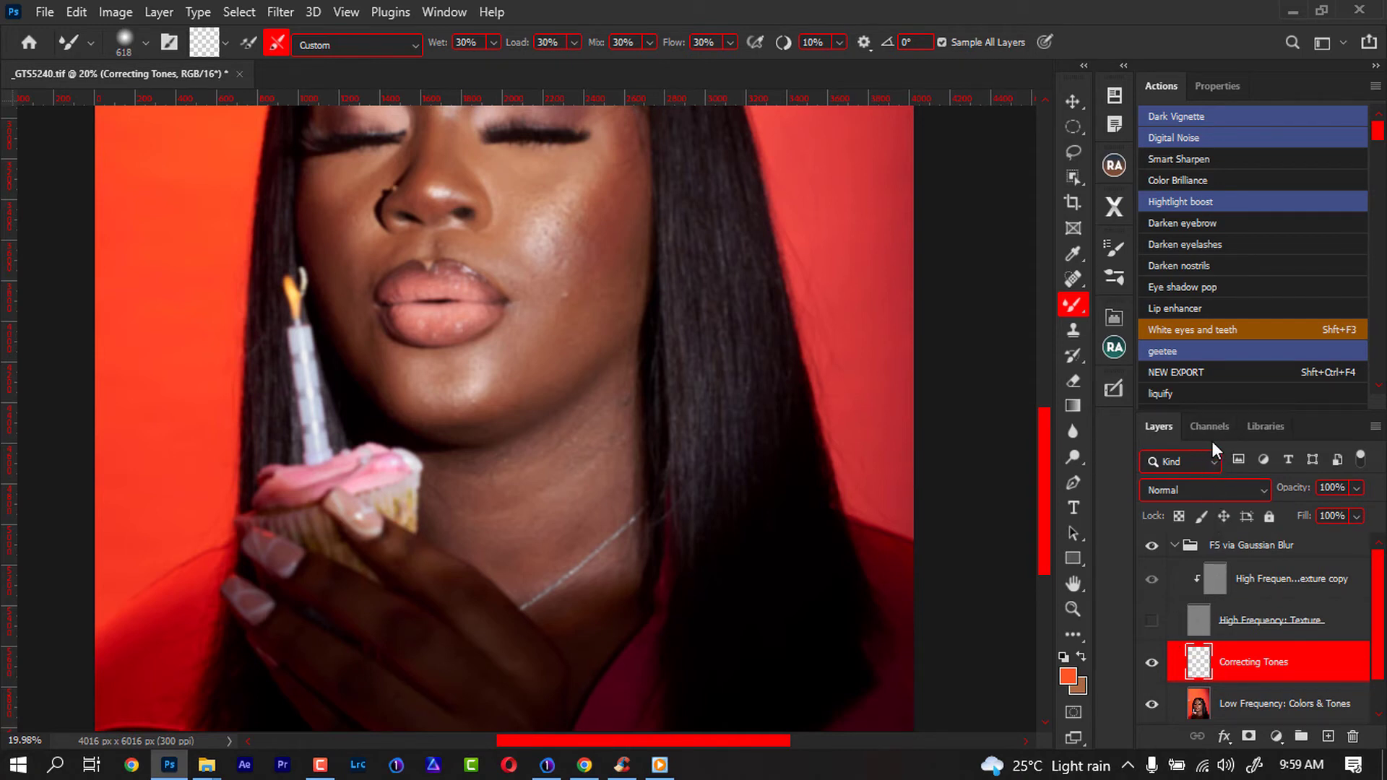
Step: Blend the cheek and jaw tones on the Correcting Tones layer with a 378 px Mixer Brush, and view that layer alone briefly
{"action": "left_click_drag", "start_coordinate": [592, 276], "coordinate": [544, 280]}
{"action": "left_click_drag", "start_coordinate": [569, 310], "coordinate": [597, 310]}
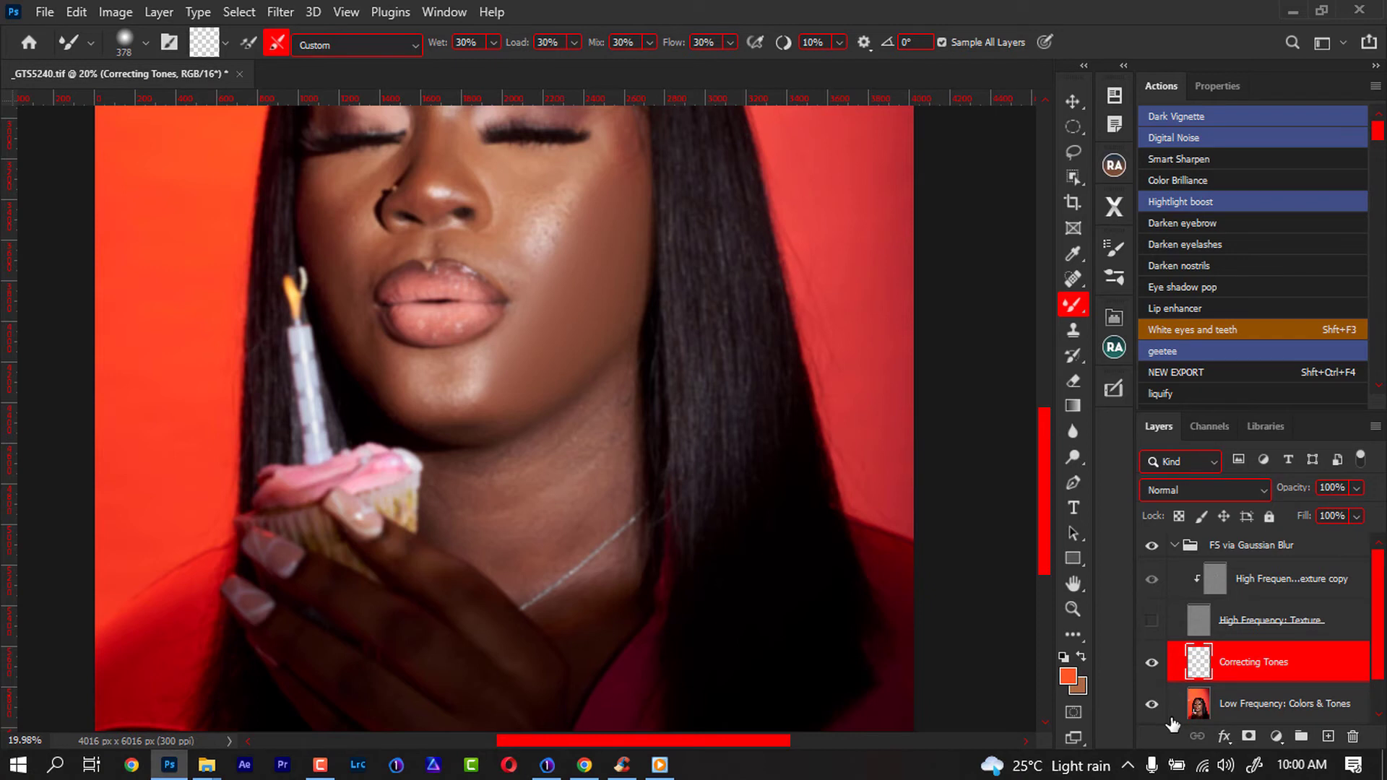
{"action": "left_click", "coordinate": [1153, 665], "text": "alt"}
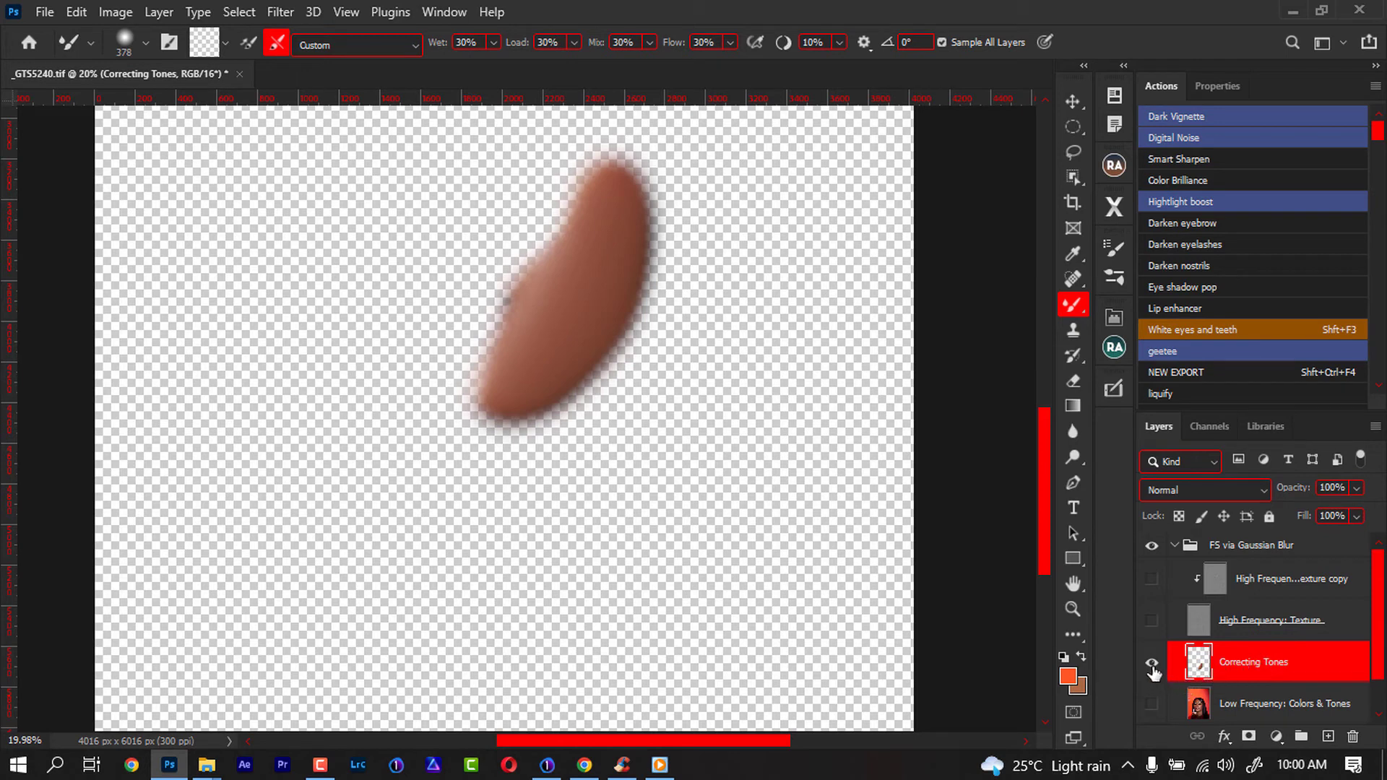
{"action": "left_click", "coordinate": [1153, 666], "text": "alt"}
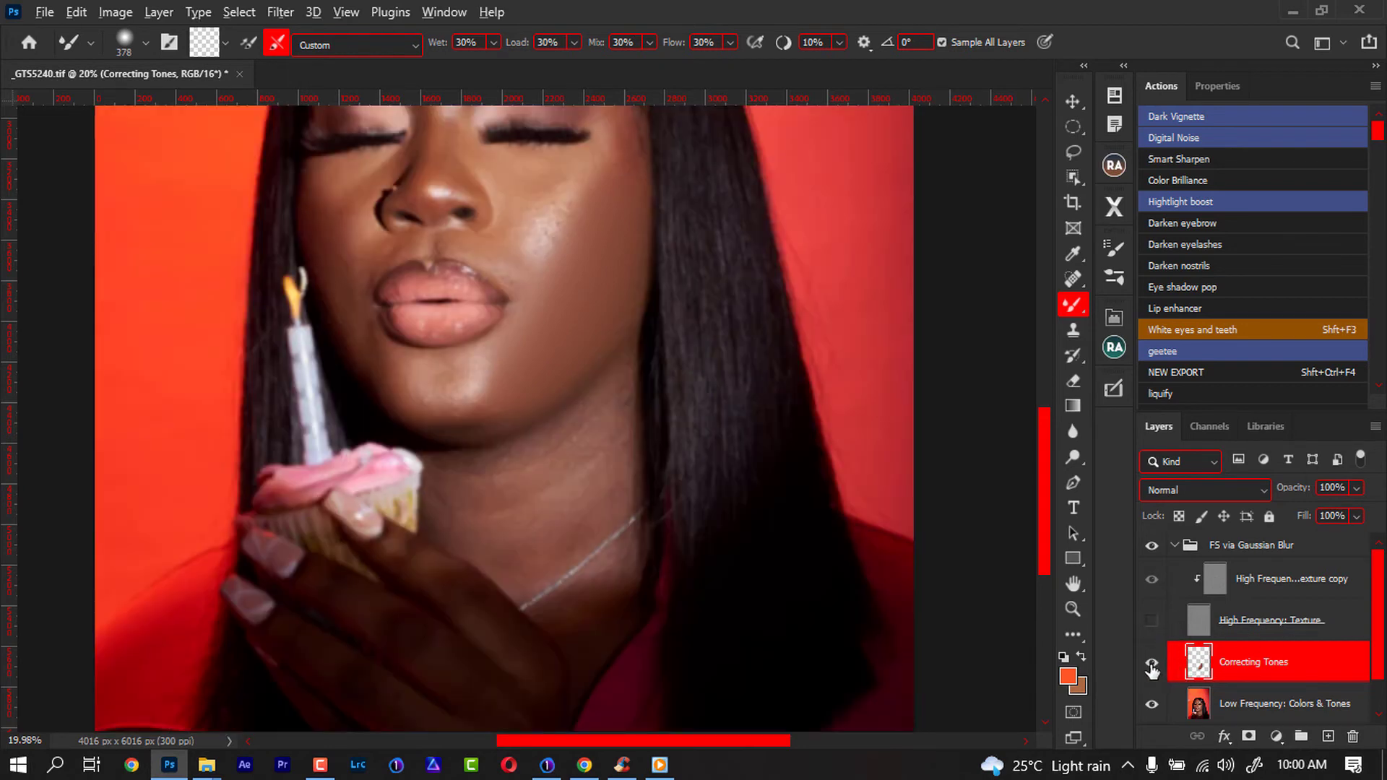
Step: Isolate the Correcting Tones layer, erase part of the painted patch along its outer edge, and show all layers including High Frequency: Texture
{"action": "left_click", "coordinate": [1151, 666], "text": "alt"}
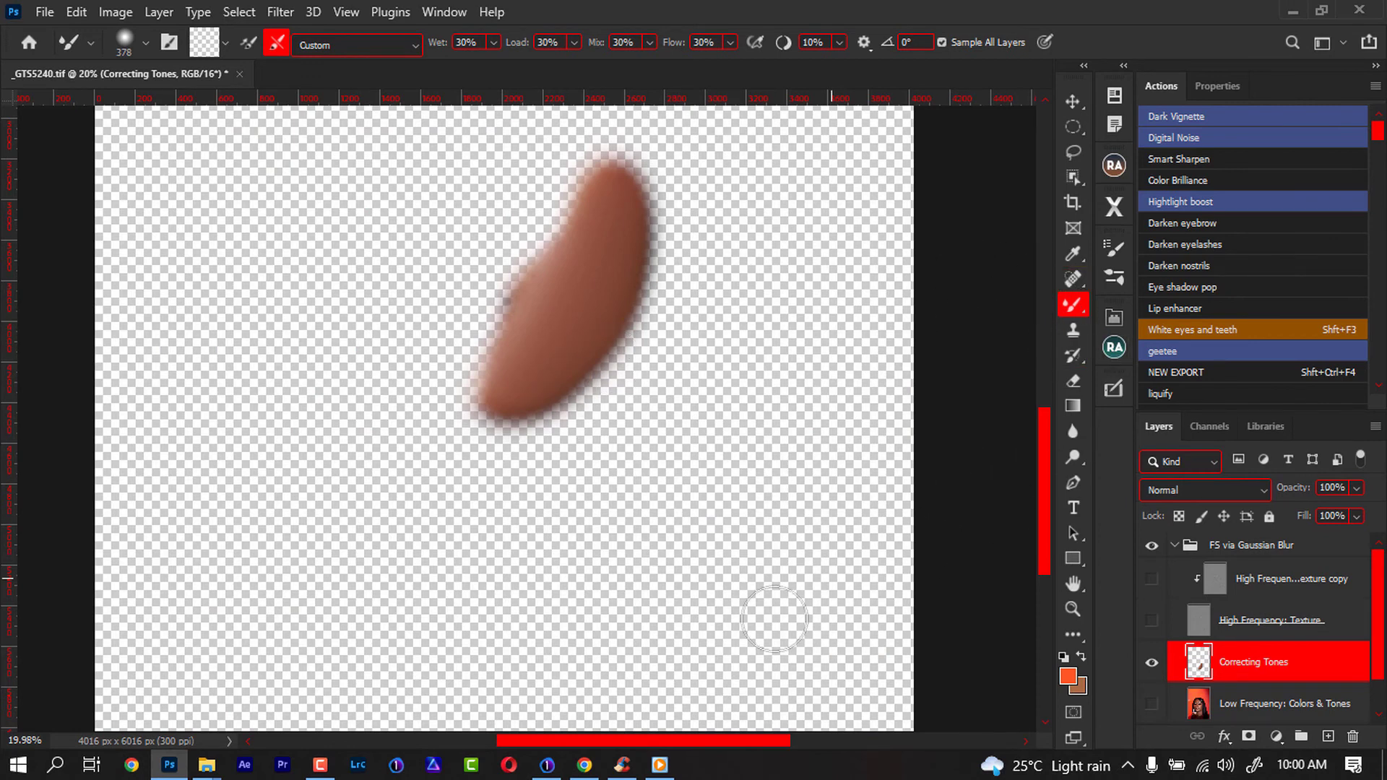
{"action": "key", "text": "e"}
{"action": "left_click_drag", "start_coordinate": [583, 396], "coordinate": [619, 319]}
{"action": "mouse_move", "coordinate": [671, 267]}
{"action": "left_mouse_down"}
{"action": "mouse_move", "coordinate": [654, 269]}
{"action": "mouse_move", "coordinate": [682, 211]}
{"action": "mouse_move", "coordinate": [687, 232]}
{"action": "mouse_move", "coordinate": [661, 274]}
{"action": "left_mouse_up"}
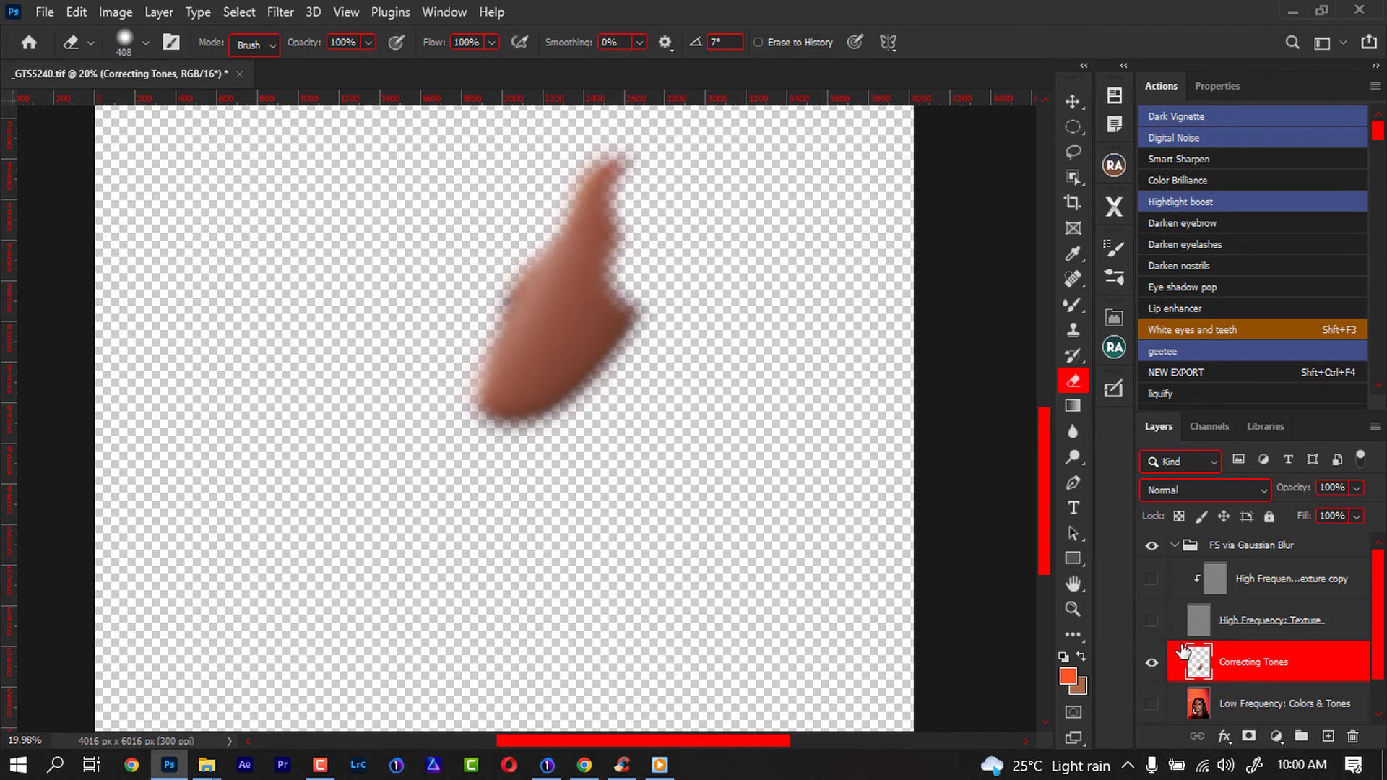
{"action": "left_click", "coordinate": [1153, 665], "text": "alt"}
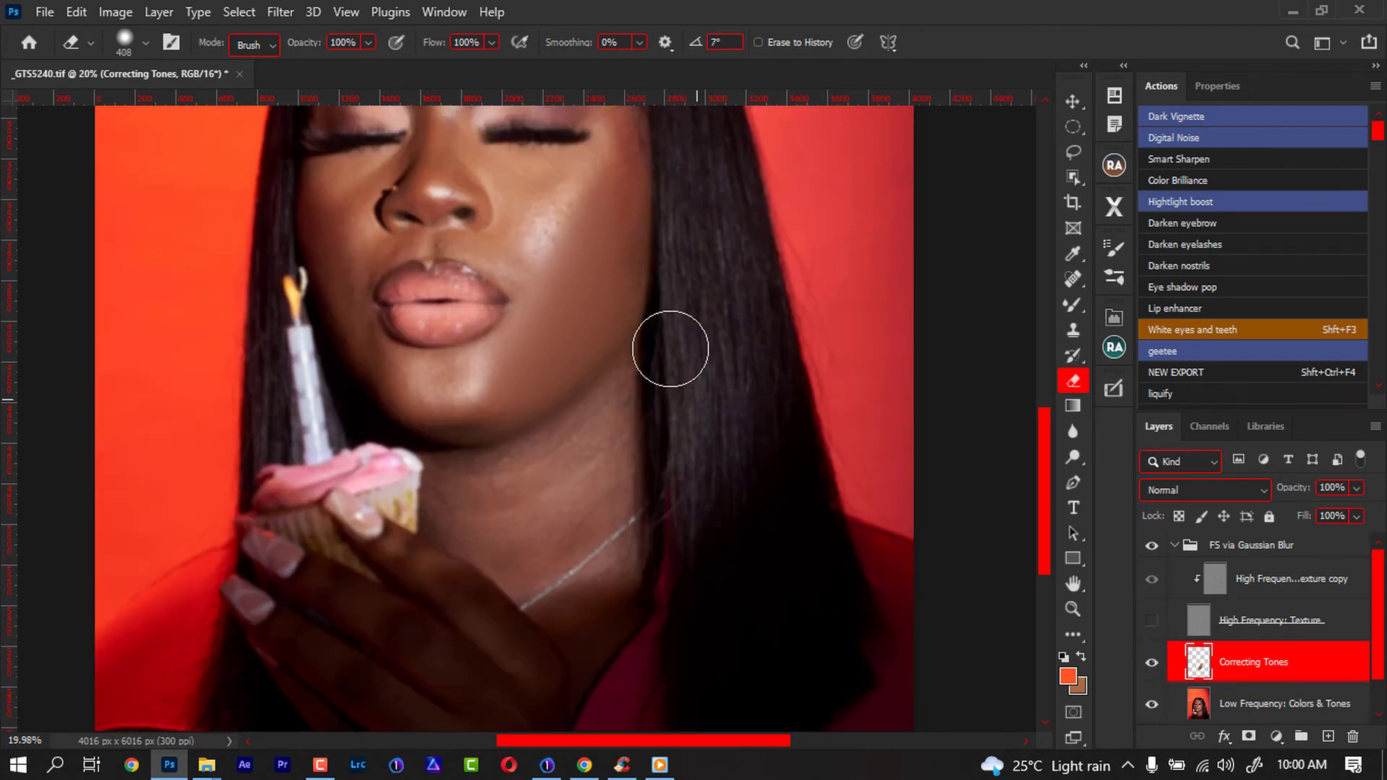
{"action": "left_click", "coordinate": [1151, 622]}
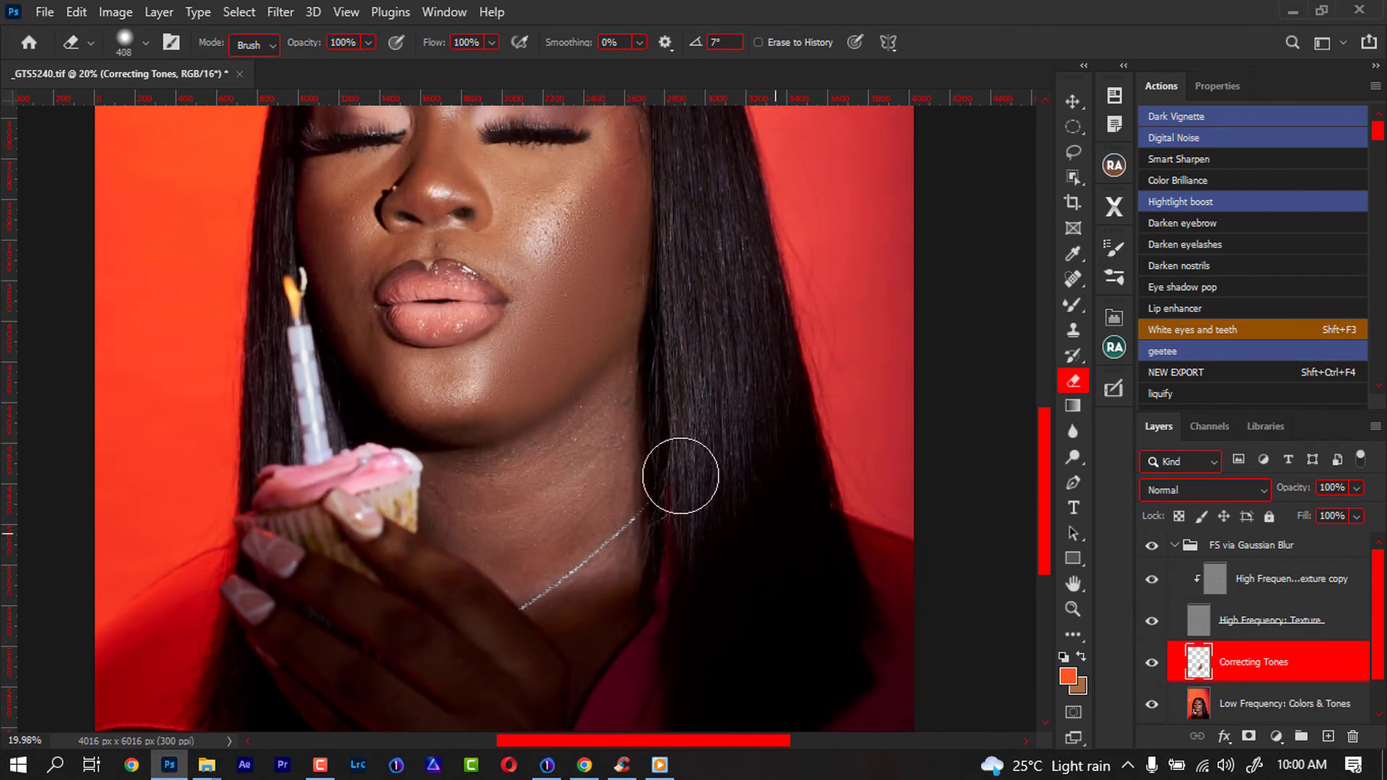
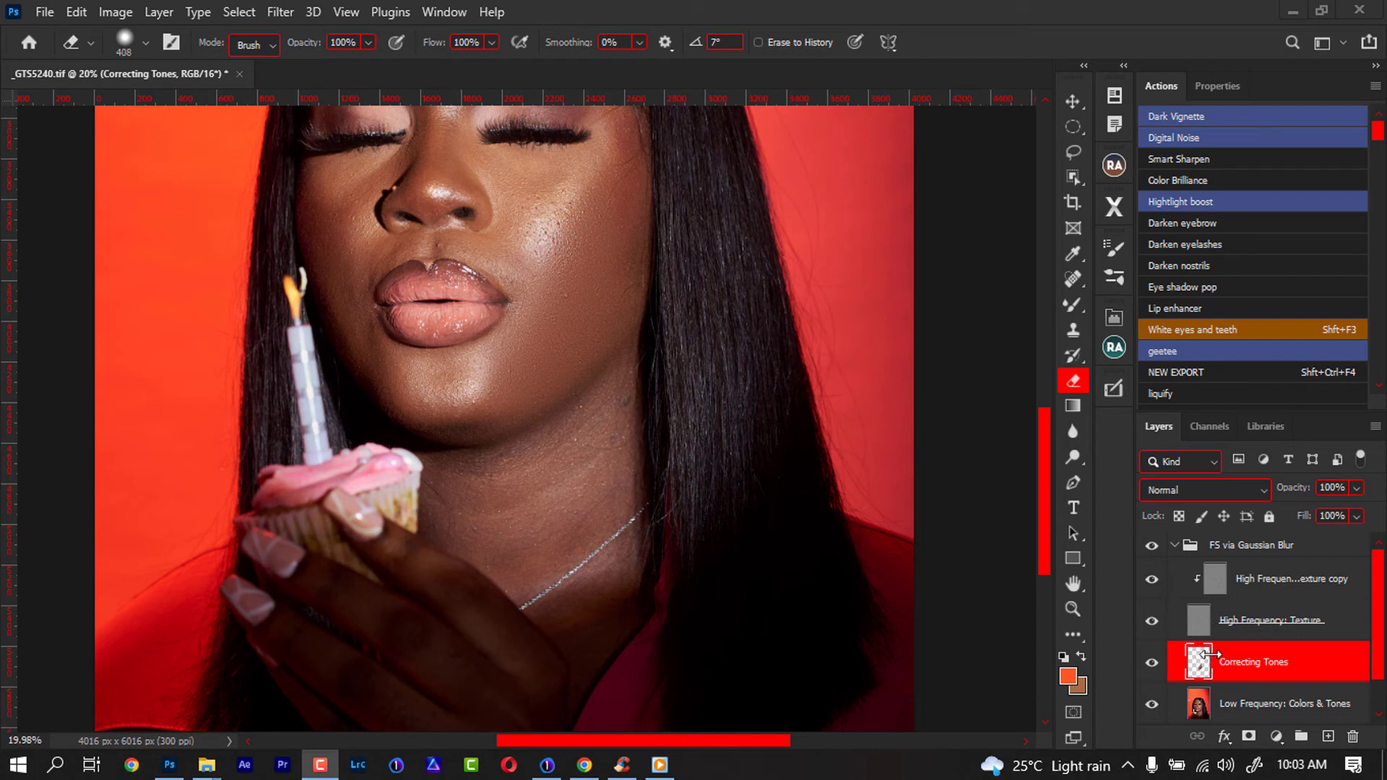
Step: Collapse and delete the FS via Gaussian Blur group, leaving only the Background layer
{"action": "left_click", "coordinate": [1188, 547]}
{"action": "left_click", "coordinate": [1174, 545]}
{"action": "left_click_drag", "start_coordinate": [1229, 549], "coordinate": [1352, 737]}
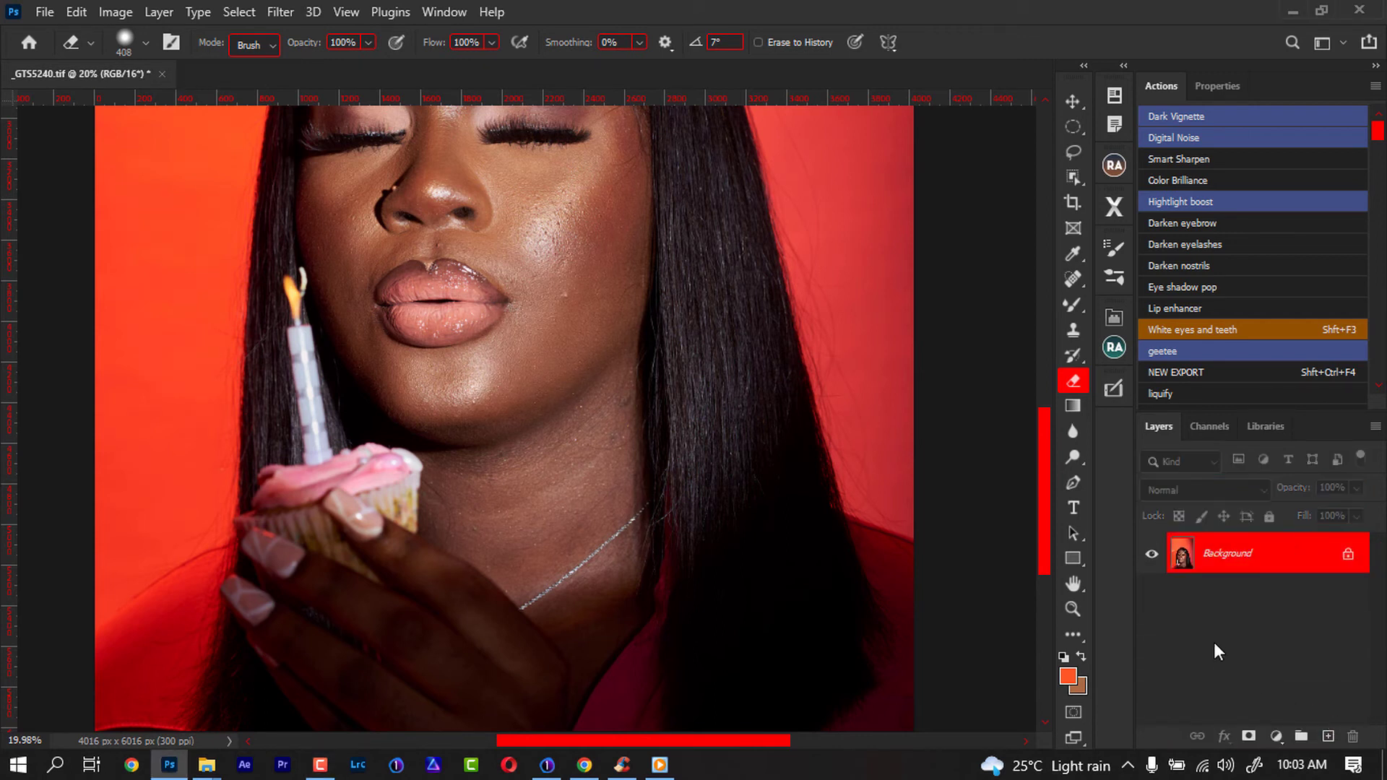
Step: Run the 2 Median frequency separation from Ultimate Retouch with a Median radius of 5 pixels
{"action": "left_click", "coordinate": [1115, 389]}
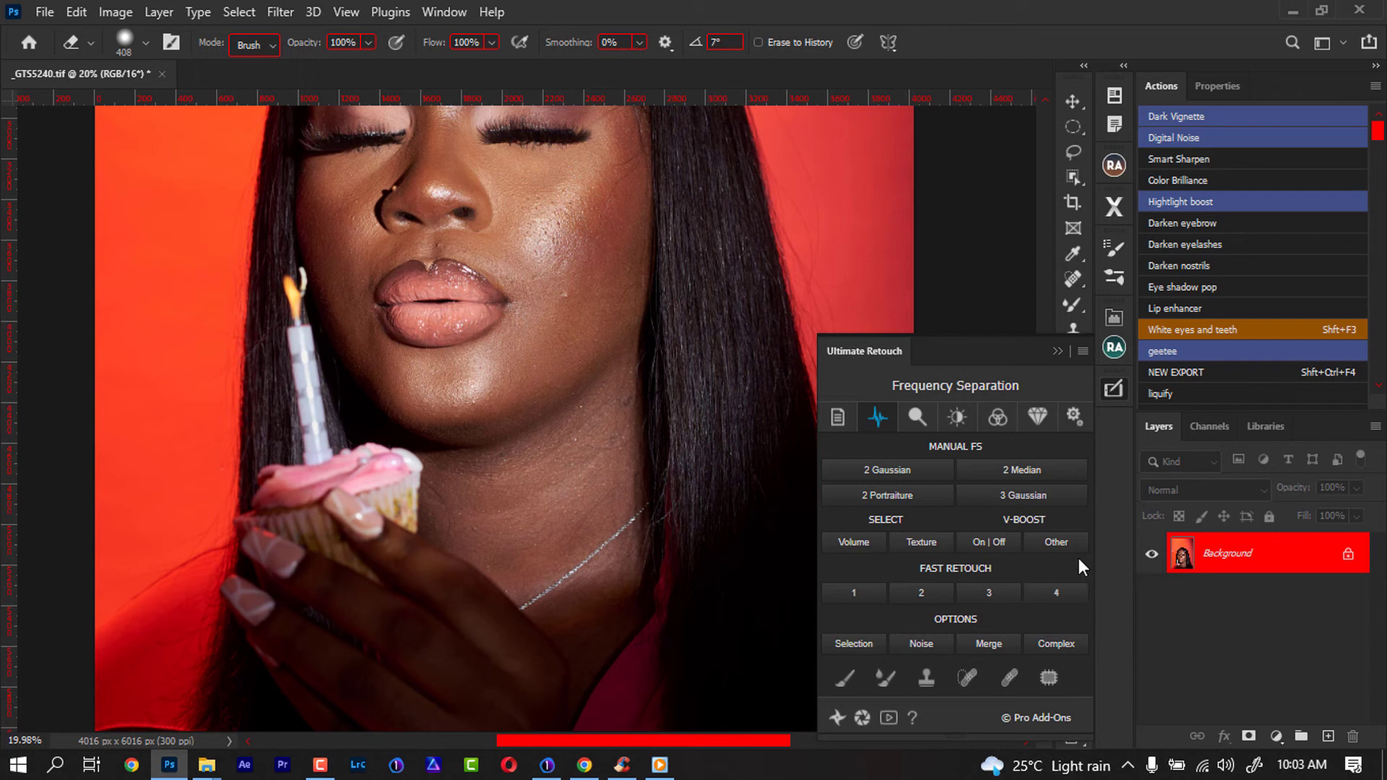
{"action": "left_click", "coordinate": [1009, 469]}
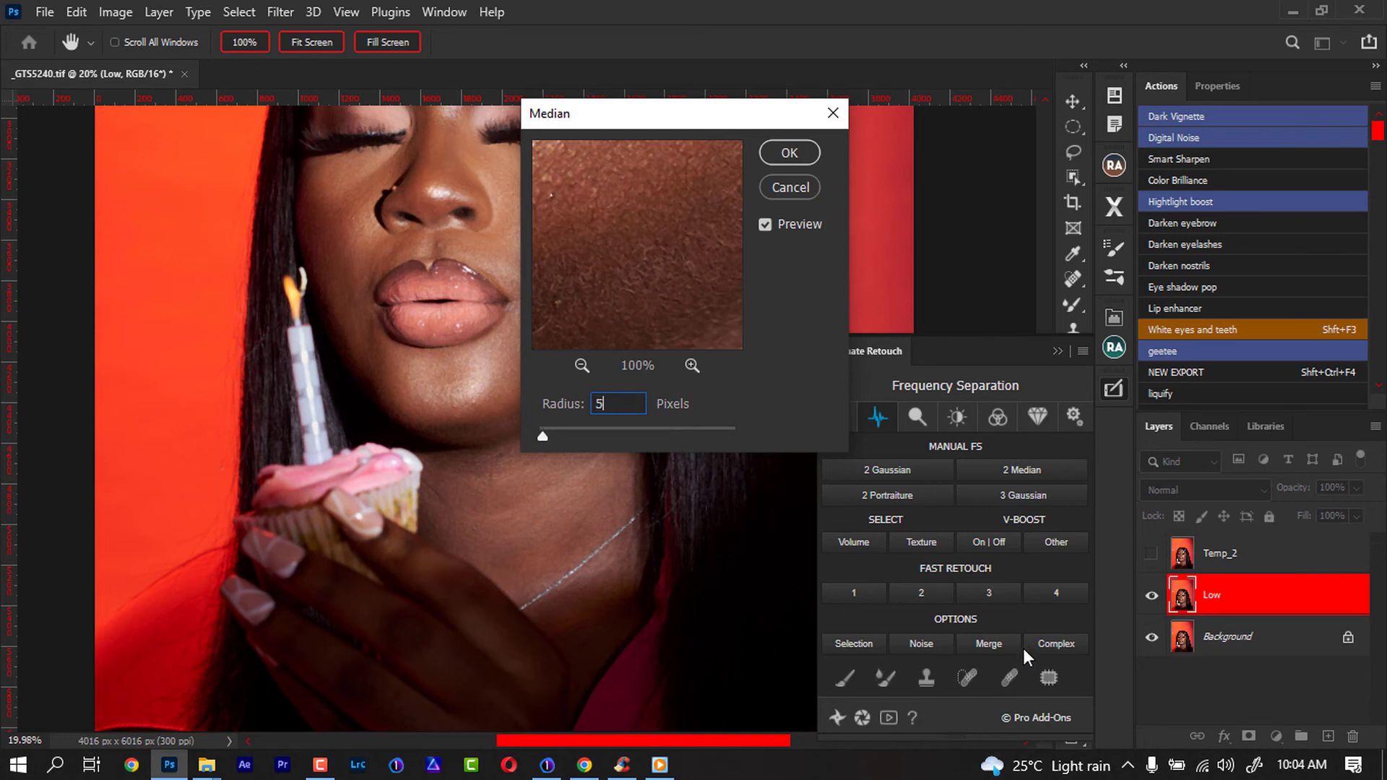
{"action": "key", "text": "Return"}
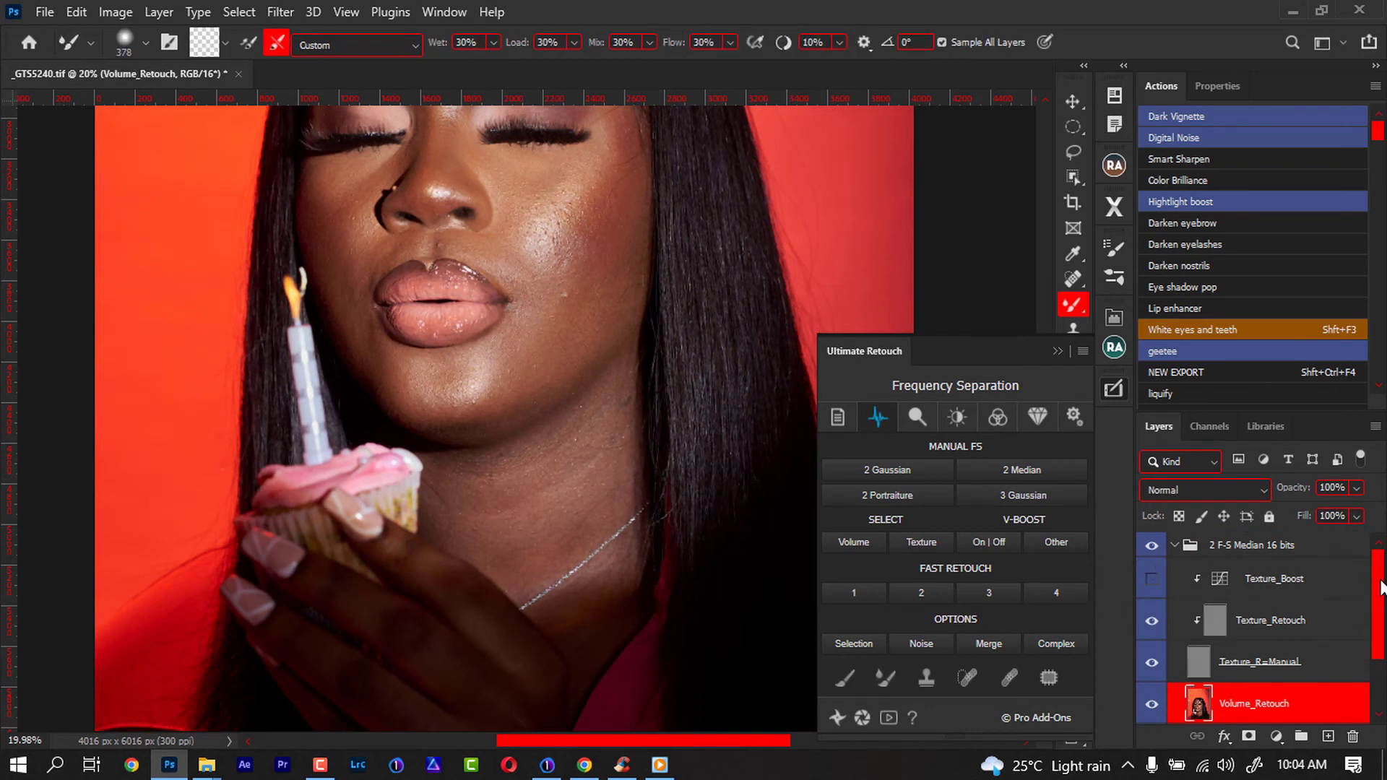
Step: Examine the 2 F-S Median 16 bits layers by toggling the visibility of Volume_Retouch and Texture_R=Manual
{"action": "left_click_drag", "start_coordinate": [1376, 593], "coordinate": [1281, 615]}
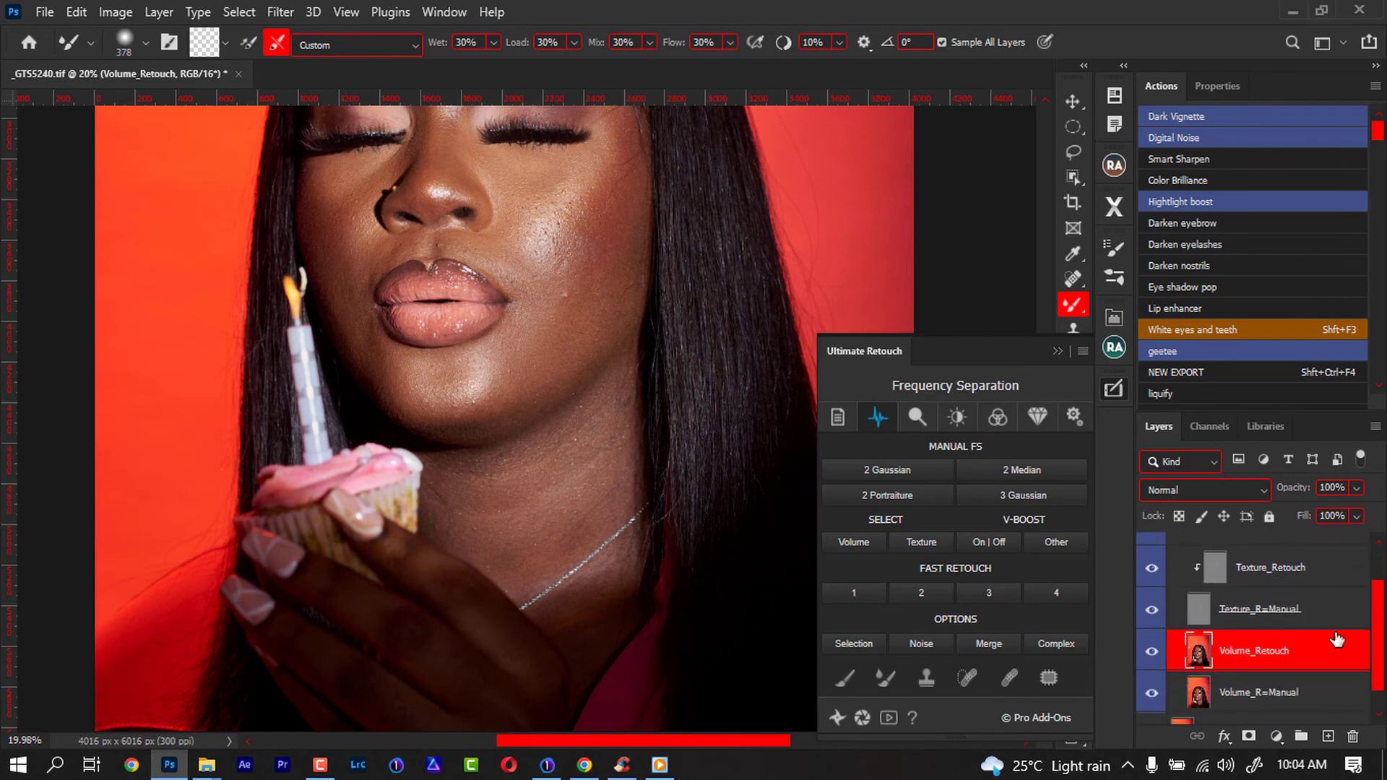
{"action": "left_click_drag", "start_coordinate": [1381, 615], "coordinate": [1378, 631]}
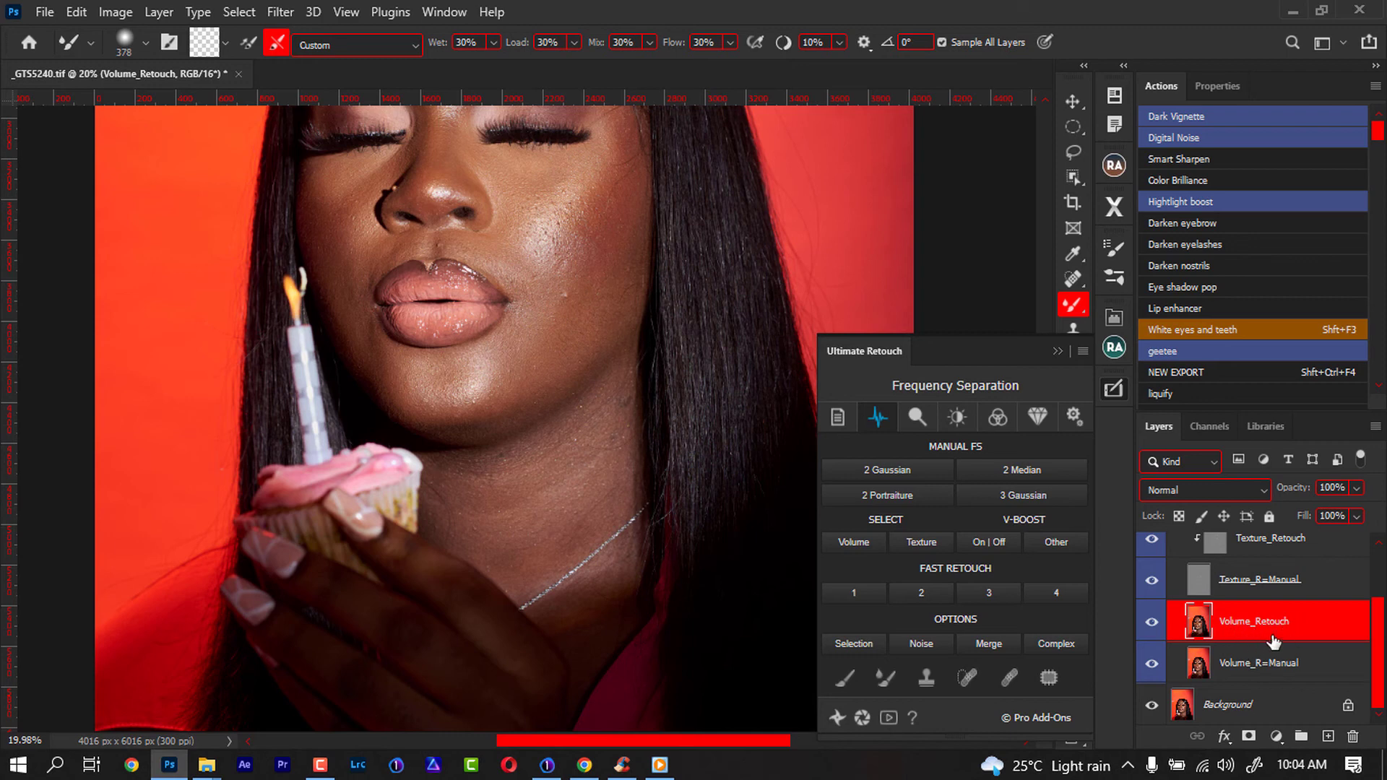
{"action": "left_click", "coordinate": [1153, 623]}
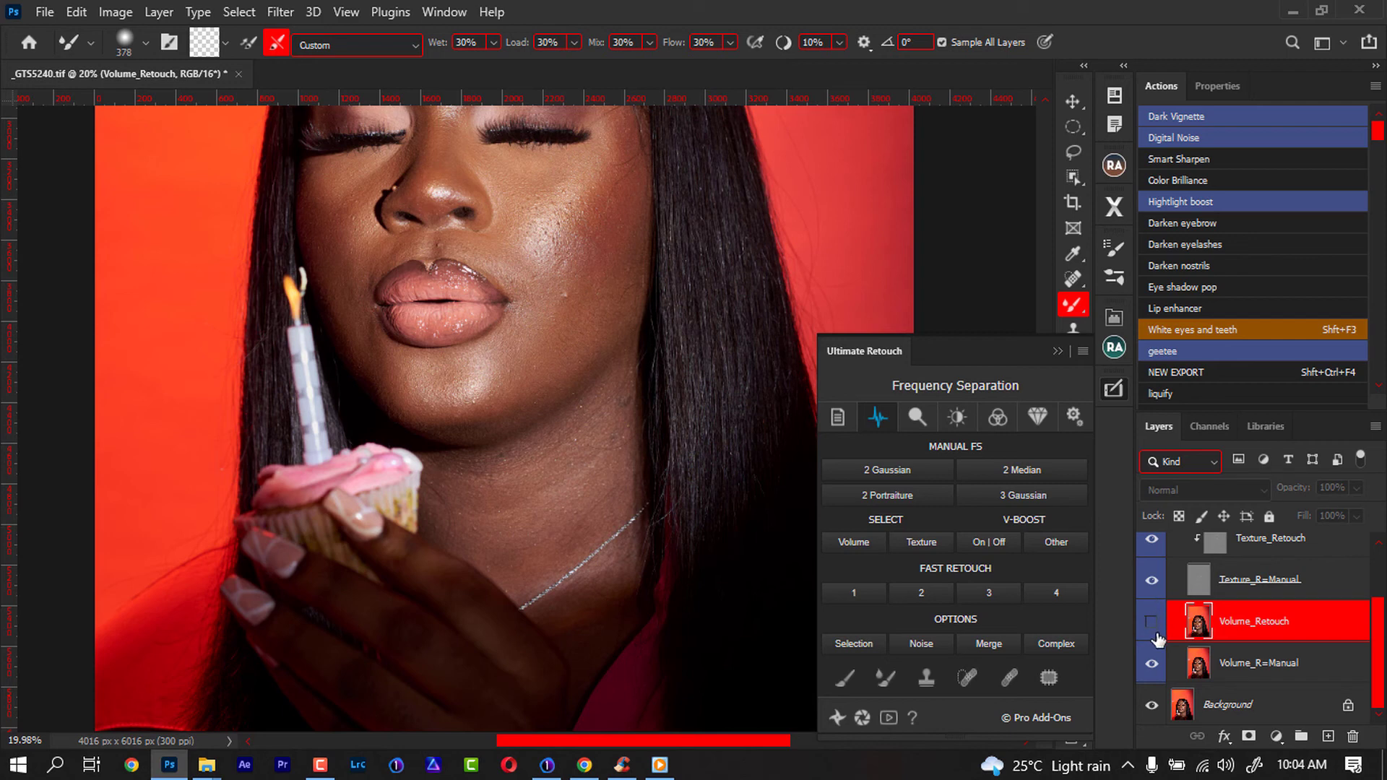
{"action": "left_click", "coordinate": [1152, 581]}
{"action": "left_click", "coordinate": [1154, 622]}
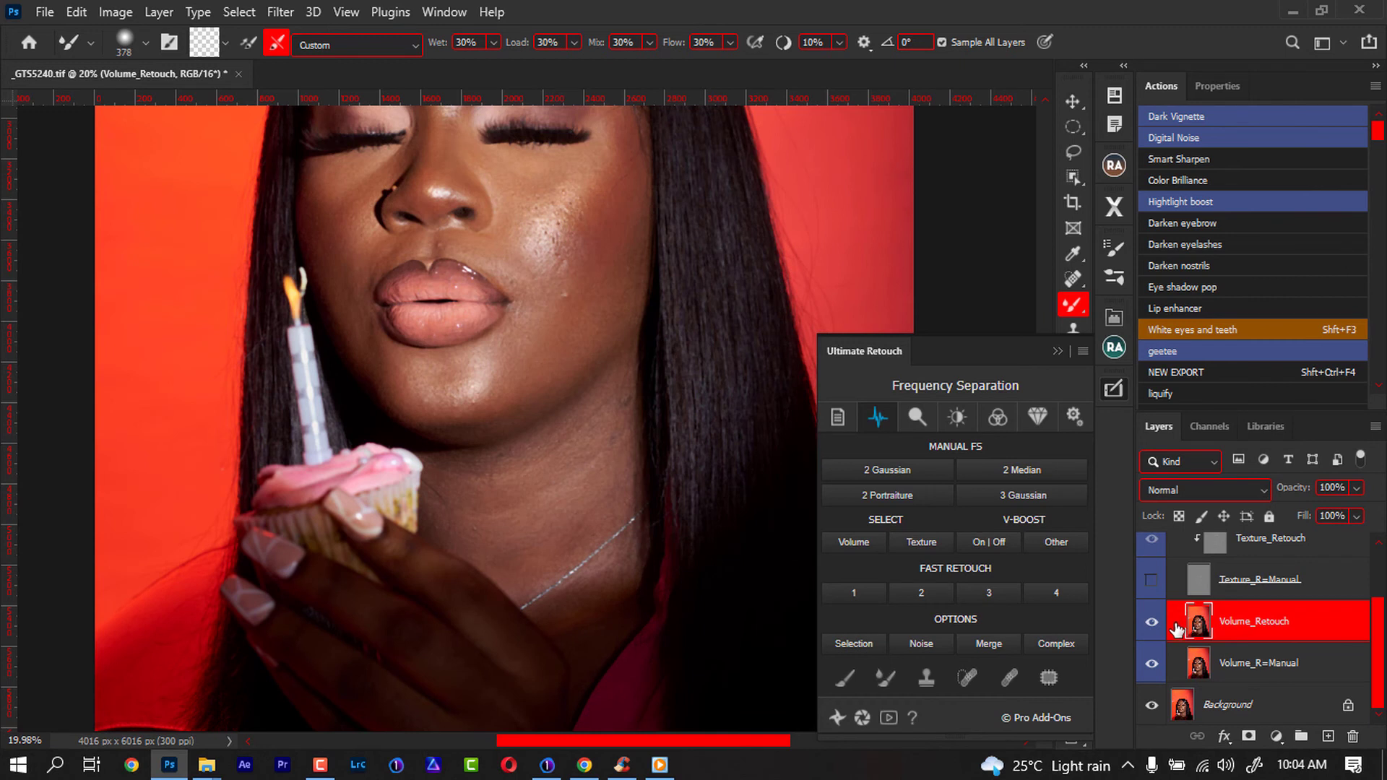
{"action": "left_click", "coordinate": [1153, 625]}
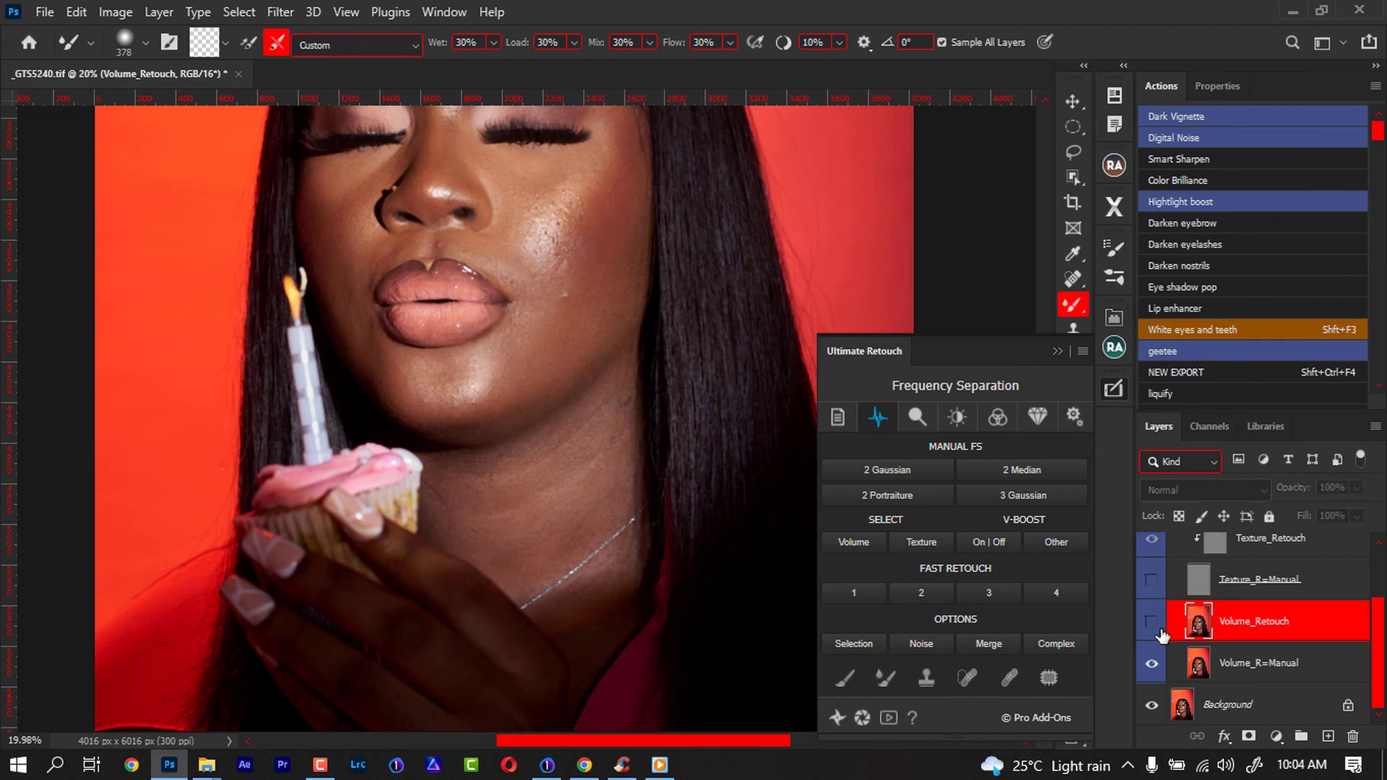
{"action": "left_click", "coordinate": [1153, 622]}
{"action": "left_click", "coordinate": [1153, 581]}
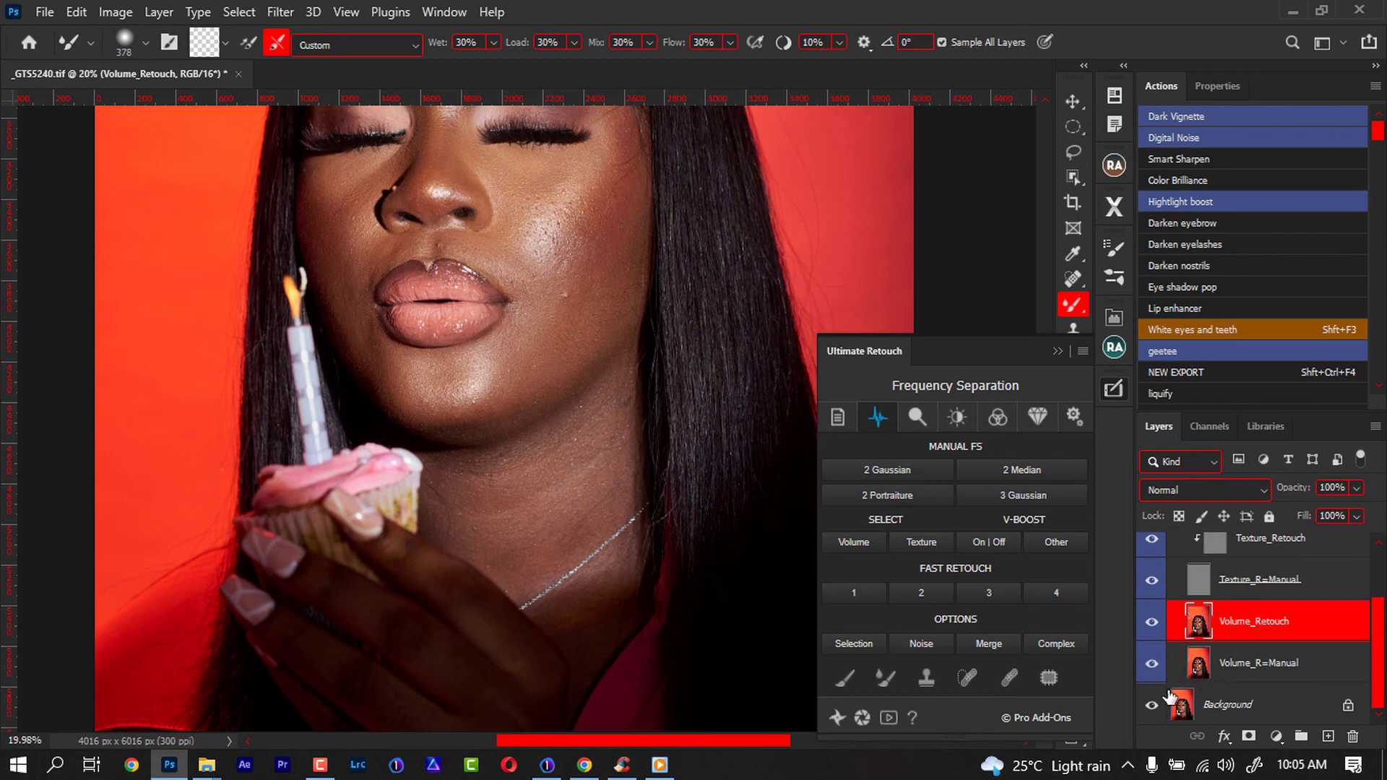
Step: Turn off Sample All Layers for the Mixer Brush and blend the cheek and upper-lip skin tones on Volume_Retouch
{"action": "left_click", "coordinate": [941, 42]}
{"action": "left_click", "coordinate": [1152, 622]}
{"action": "left_click", "coordinate": [1153, 623]}
{"action": "mouse_move", "coordinate": [558, 304]}
{"action": "left_mouse_down"}
{"action": "mouse_move", "coordinate": [601, 227]}
{"action": "mouse_move", "coordinate": [606, 247]}
{"action": "mouse_move", "coordinate": [513, 370]}
{"action": "mouse_move", "coordinate": [616, 216]}
{"action": "mouse_move", "coordinate": [558, 328]}
{"action": "mouse_move", "coordinate": [484, 385]}
{"action": "mouse_move", "coordinate": [585, 320]}
{"action": "mouse_move", "coordinate": [537, 234]}
{"action": "mouse_move", "coordinate": [517, 249]}
{"action": "mouse_move", "coordinate": [547, 192]}
{"action": "mouse_move", "coordinate": [531, 199]}
{"action": "mouse_move", "coordinate": [561, 189]}
{"action": "mouse_move", "coordinate": [561, 289]}
{"action": "left_mouse_up"}
{"action": "mouse_move", "coordinate": [348, 239]}
{"action": "left_mouse_down"}
{"action": "mouse_move", "coordinate": [342, 202]}
{"action": "mouse_move", "coordinate": [344, 276]}
{"action": "mouse_move", "coordinate": [376, 377]}
{"action": "mouse_move", "coordinate": [425, 423]}
{"action": "mouse_move", "coordinate": [514, 392]}
{"action": "mouse_move", "coordinate": [496, 392]}
{"action": "mouse_move", "coordinate": [556, 268]}
{"action": "mouse_move", "coordinate": [510, 215]}
{"action": "mouse_move", "coordinate": [492, 215]}
{"action": "mouse_move", "coordinate": [502, 257]}
{"action": "mouse_move", "coordinate": [526, 199]}
{"action": "mouse_move", "coordinate": [527, 213]}
{"action": "mouse_move", "coordinate": [543, 207]}
{"action": "mouse_move", "coordinate": [534, 182]}
{"action": "mouse_move", "coordinate": [555, 206]}
{"action": "mouse_move", "coordinate": [592, 198]}
{"action": "mouse_move", "coordinate": [531, 273]}
{"action": "mouse_move", "coordinate": [500, 243]}
{"action": "mouse_move", "coordinate": [397, 248]}
{"action": "left_mouse_up"}
Step: Reduce the Mixer Brush size to 45 px for fine blending around the upper lip on Volume_Retouch
{"action": "key", "text": "bracketleft"}
{"action": "key", "text": "bracketleft"}
{"action": "key", "text": "bracketleft"}
{"action": "key", "text": "bracketleft"}
{"action": "key", "text": "bracketleft"}
{"action": "key", "text": "bracketleft"}
{"action": "key", "text": "bracketleft"}
{"action": "key", "text": "bracketleft"}
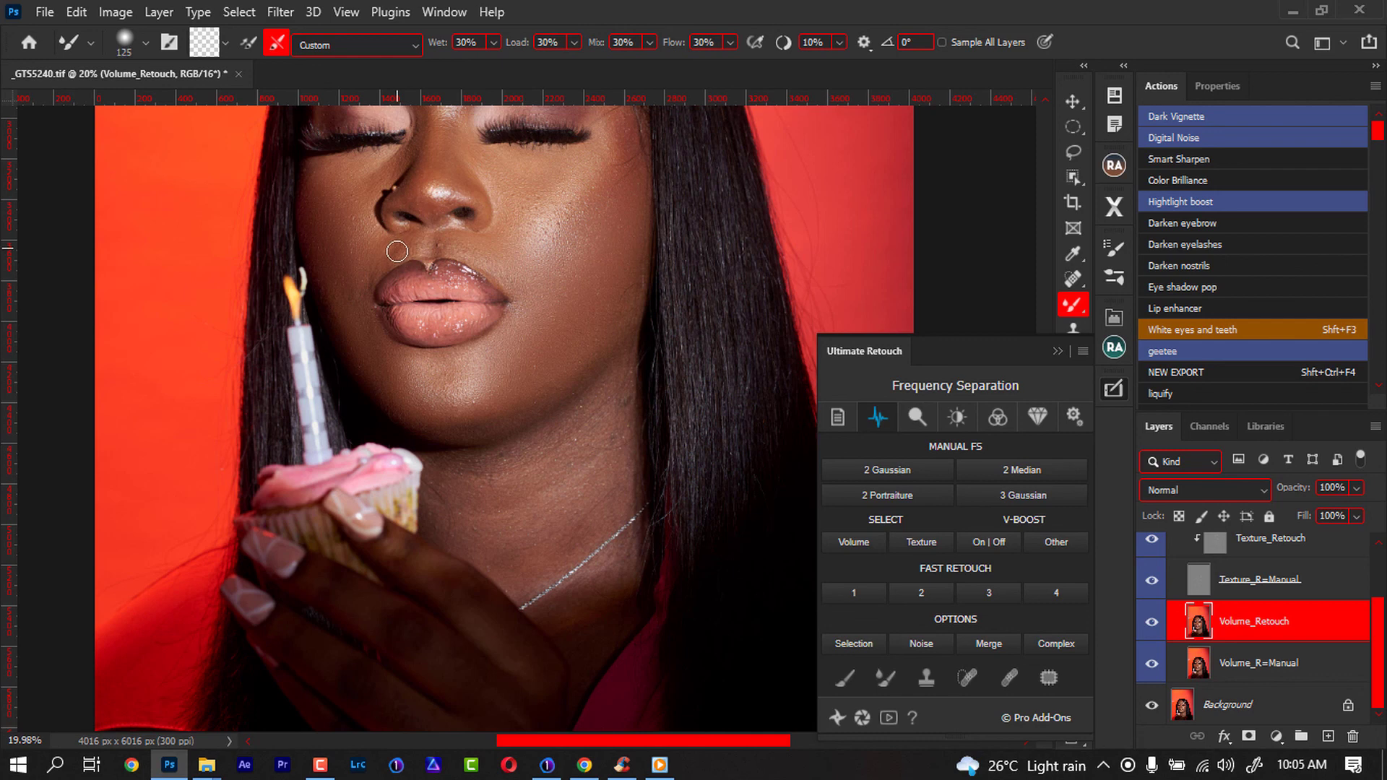
{"action": "key", "text": "bracketleft"}
{"action": "key", "text": "bracketleft"}
{"action": "key", "text": "bracketleft"}
{"action": "key", "text": "bracketleft"}
{"action": "key", "text": "bracketleft"}
{"action": "key", "text": "bracketleft"}
{"action": "key", "text": "bracketleft"}
Step: Hide the Texture_R=Manual layer, enlarge the Mixer Brush to 150 px, and toggle Volume_Retouch to compare the blending
{"action": "left_click", "coordinate": [1152, 583]}
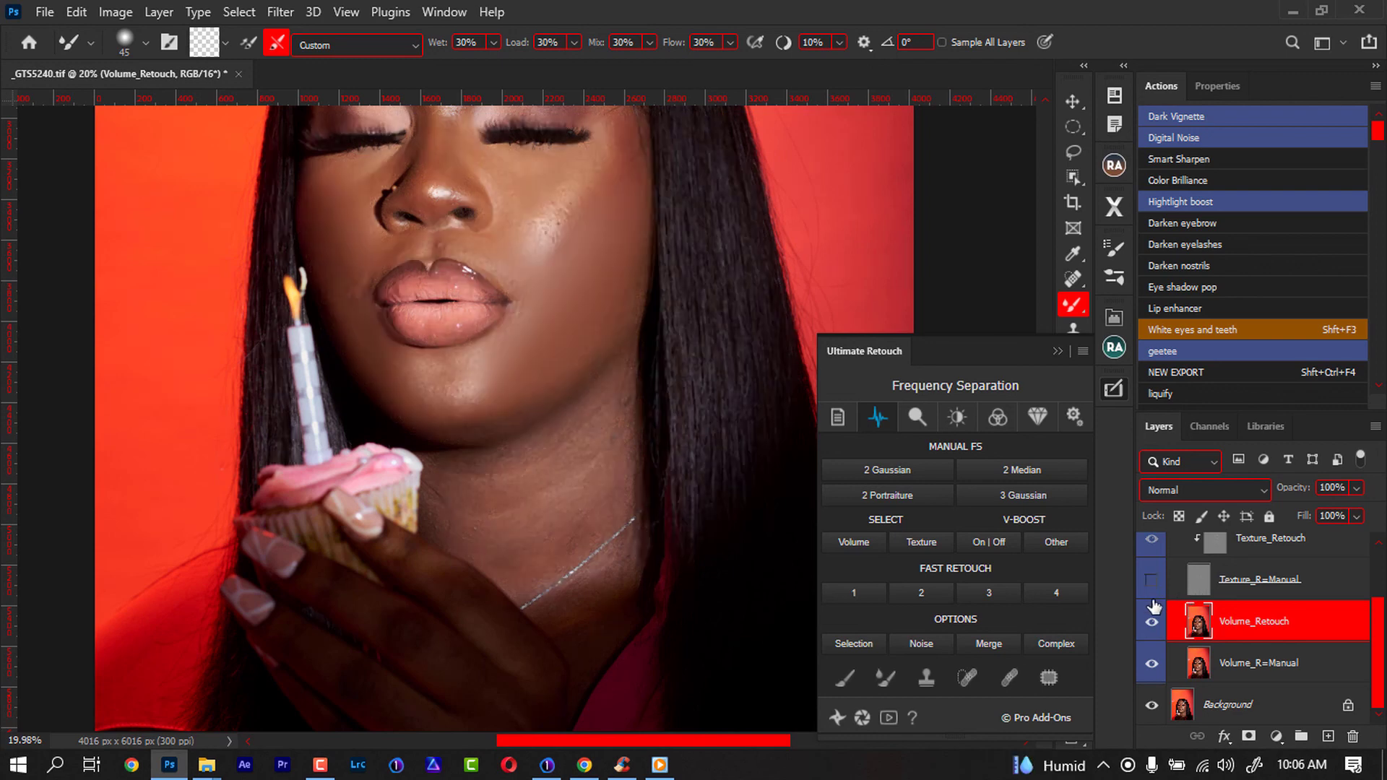
{"action": "key", "text": "bracketright"}
{"action": "key", "text": "bracketright"}
{"action": "key", "text": "bracketright"}
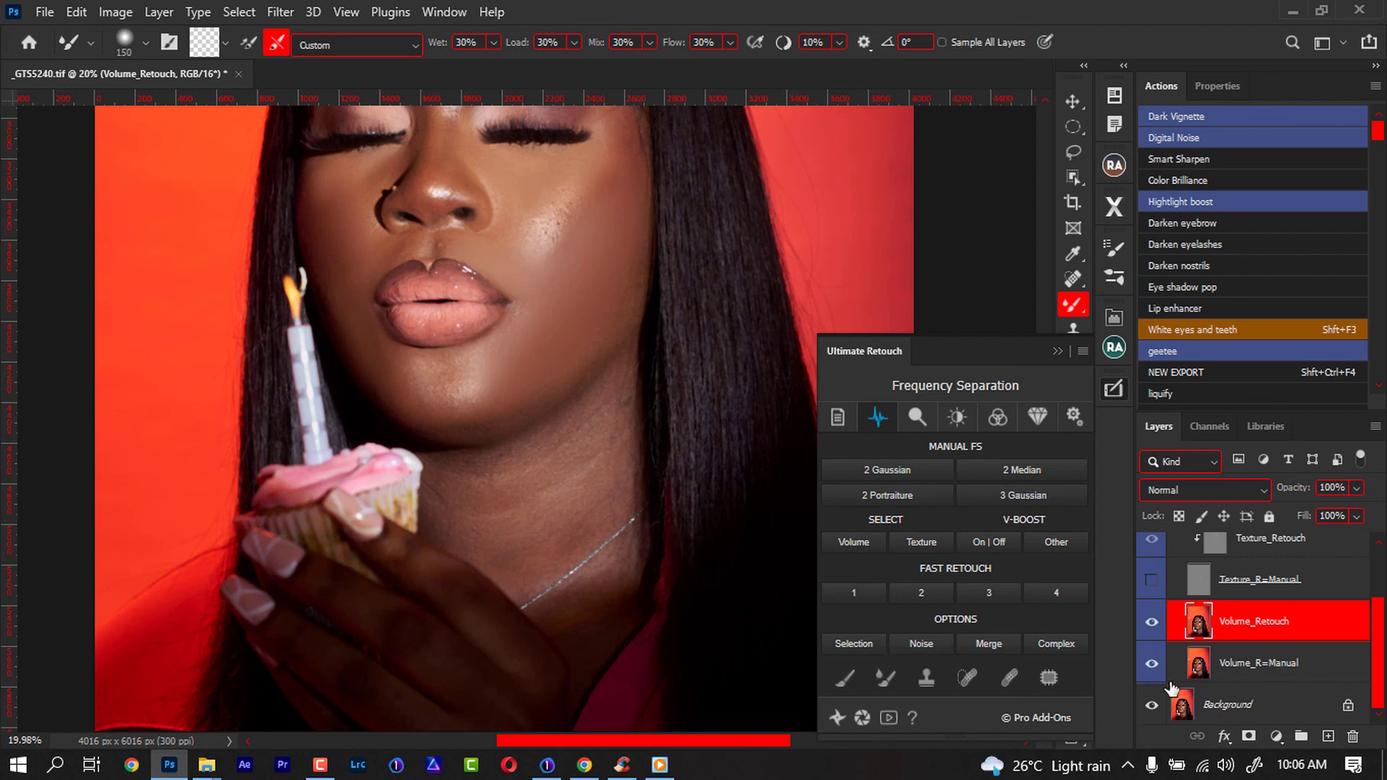
{"action": "left_click", "coordinate": [1152, 620]}
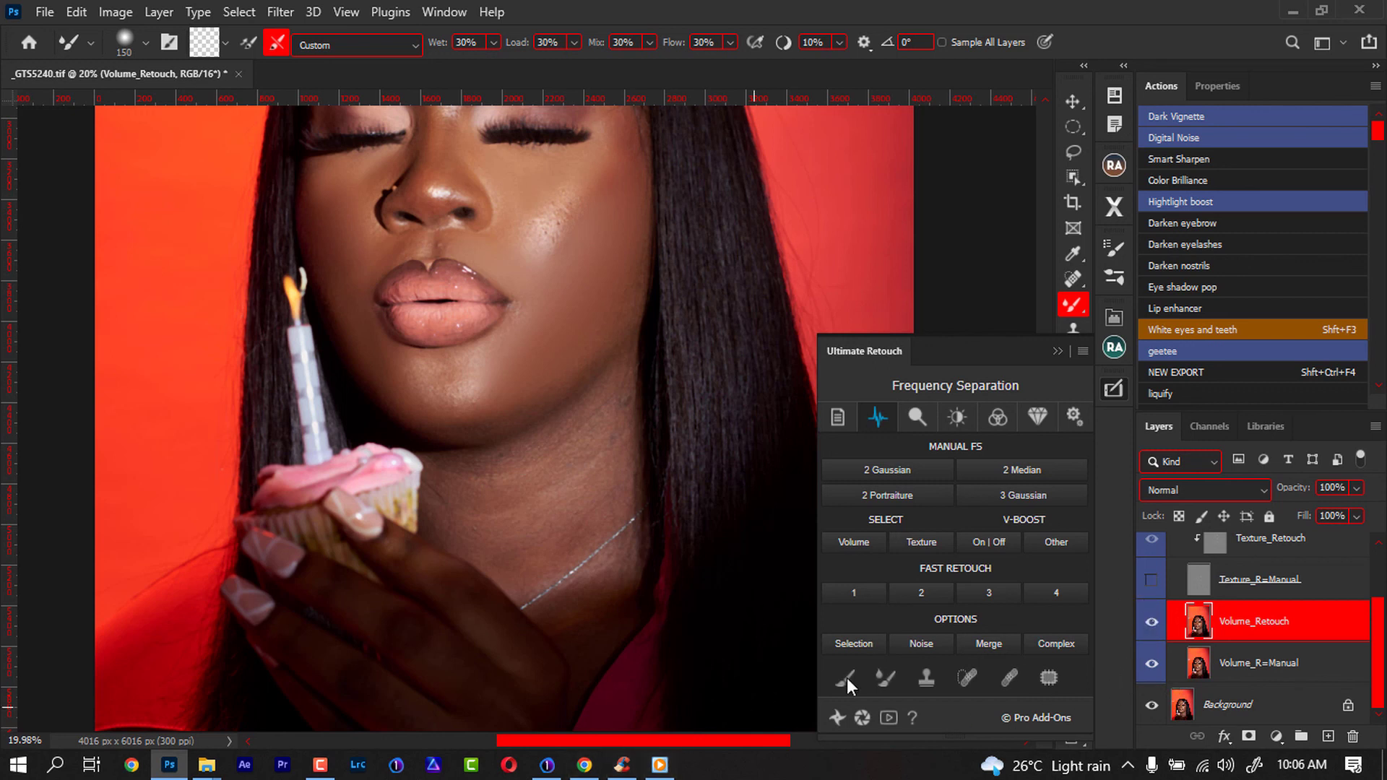